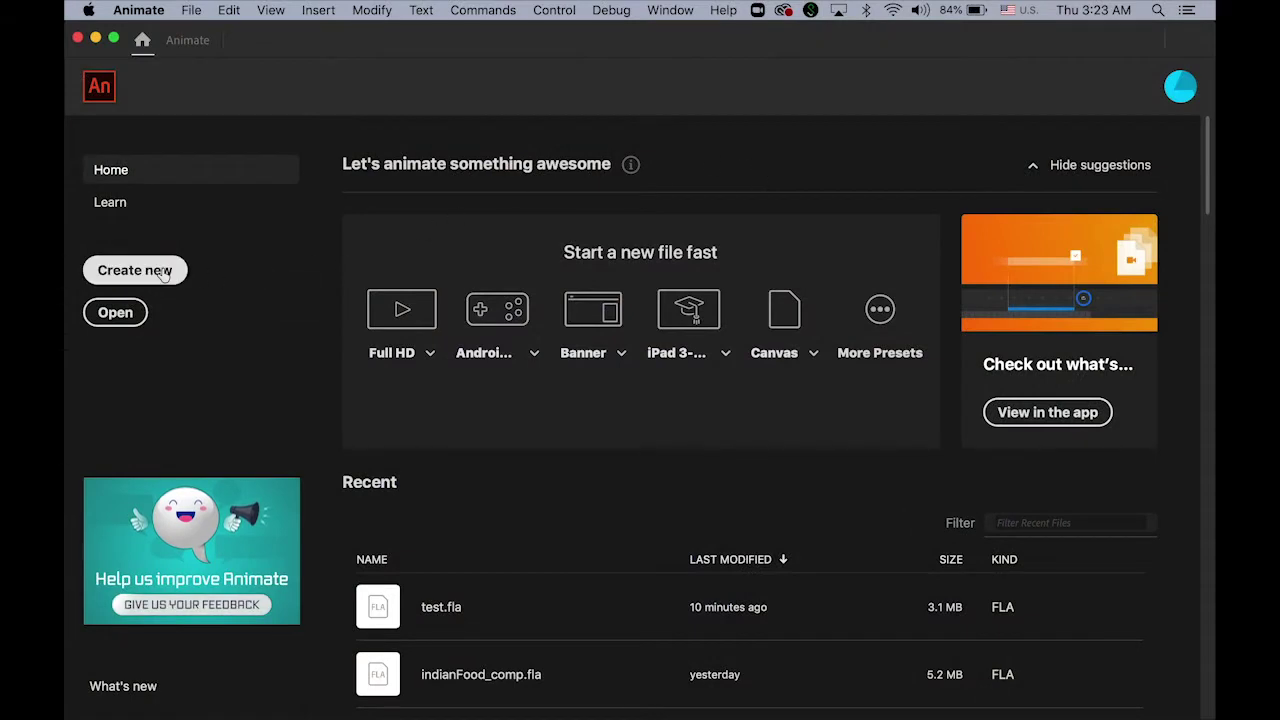
Create a new 640 × 480 HTML5 Canvas document at 24 fps and fit the stage in the view
{"action": "left_click", "coordinate": [166, 273]}
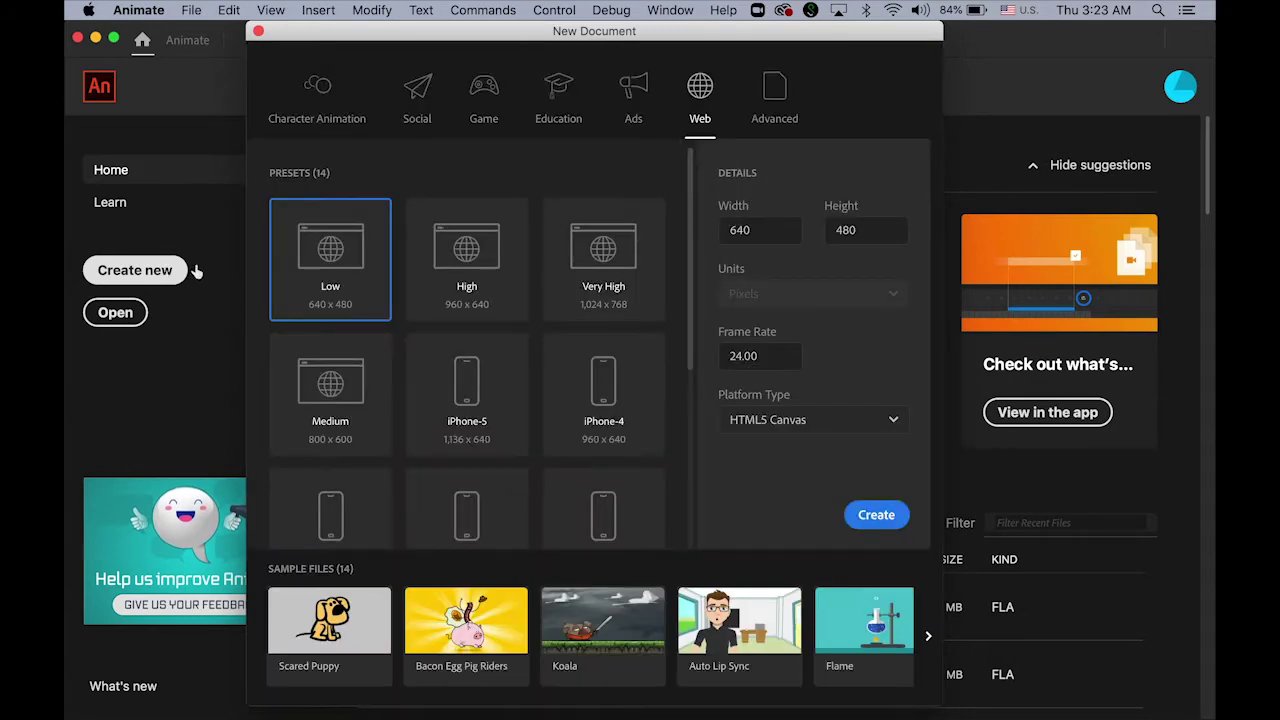
{"action": "double_click", "coordinate": [774, 233]}
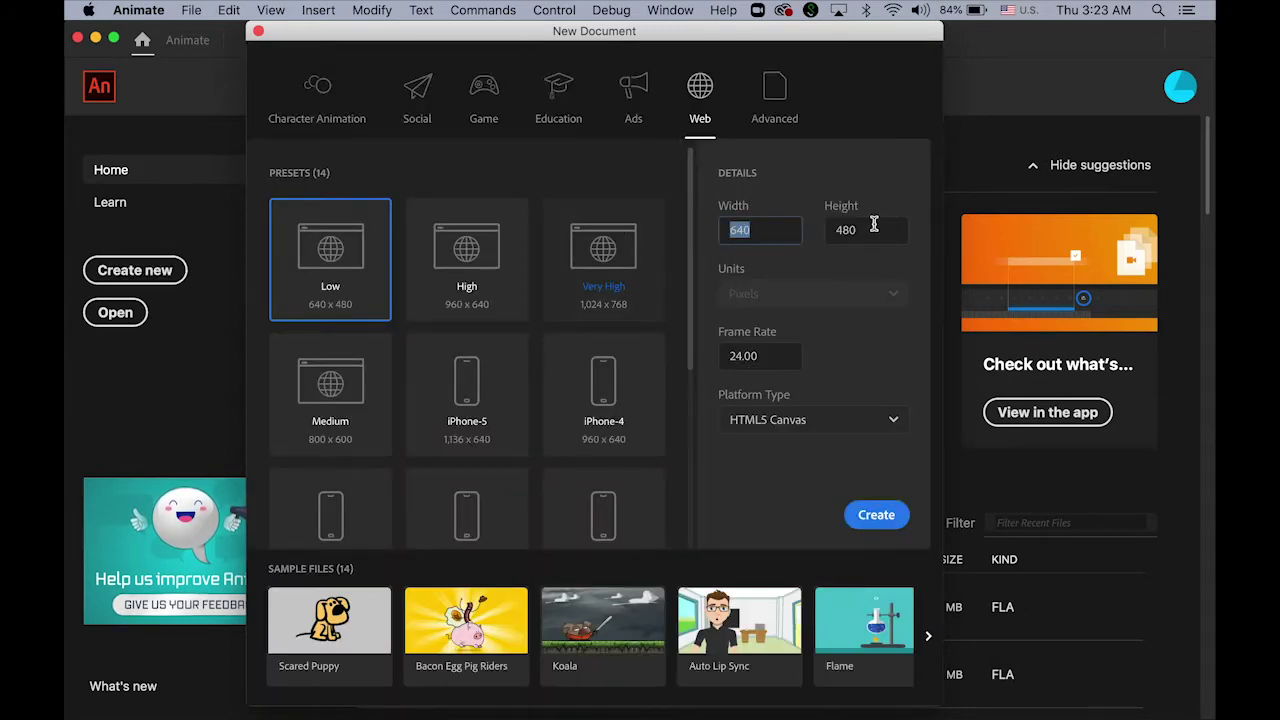
{"action": "key", "text": "Tab"}
{"action": "key", "text": "Tab"}
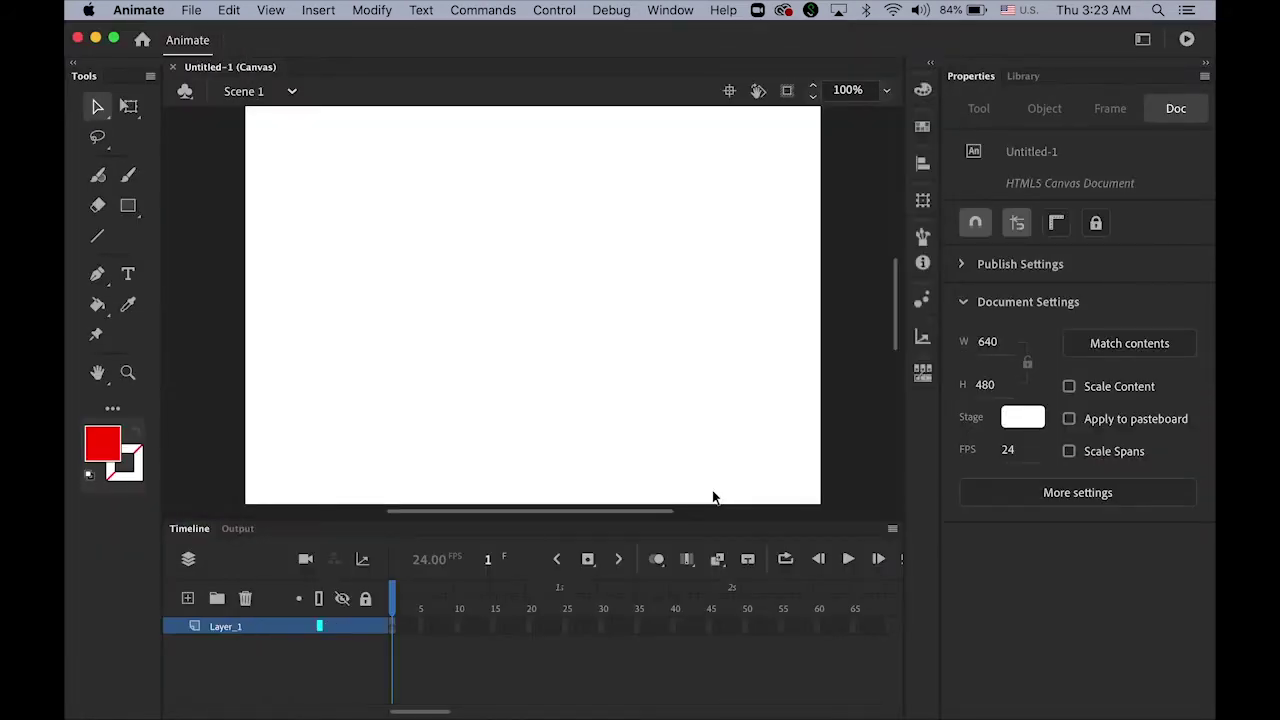
{"action": "double_click", "coordinate": [97, 372]}
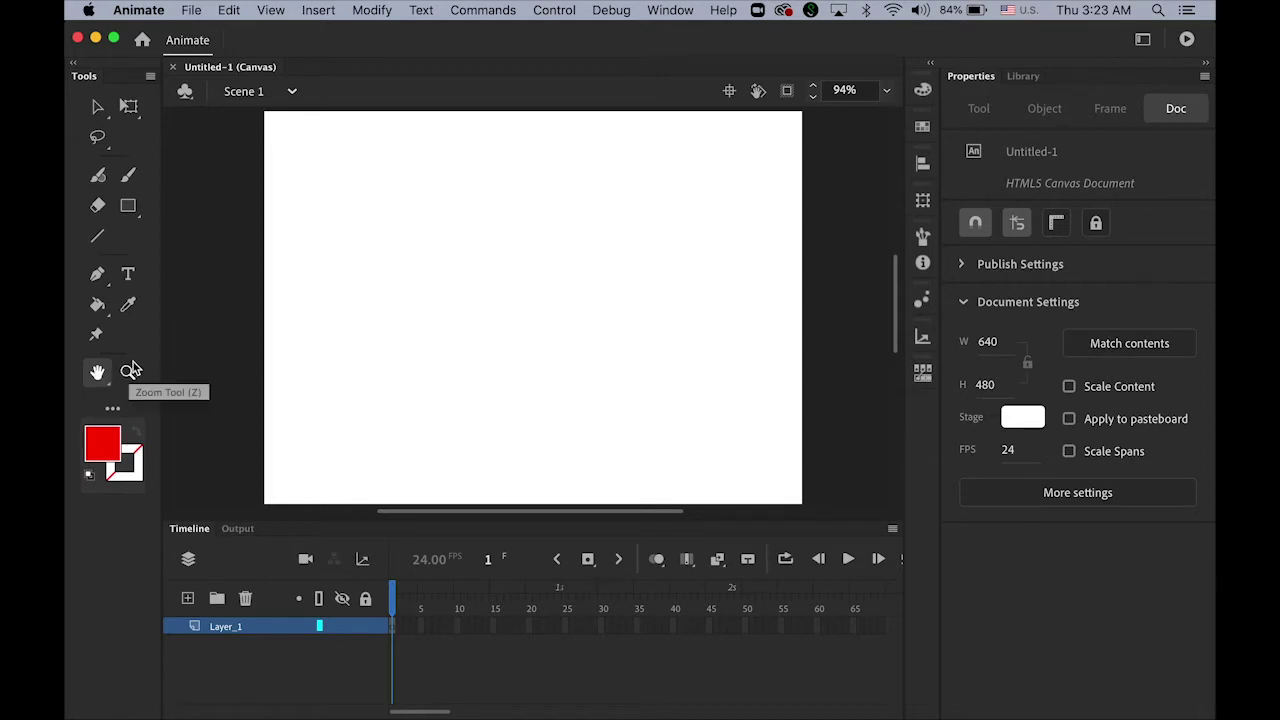
Import gear.png from the symbols folder into the document's library
{"action": "left_click", "coordinate": [191, 10]}
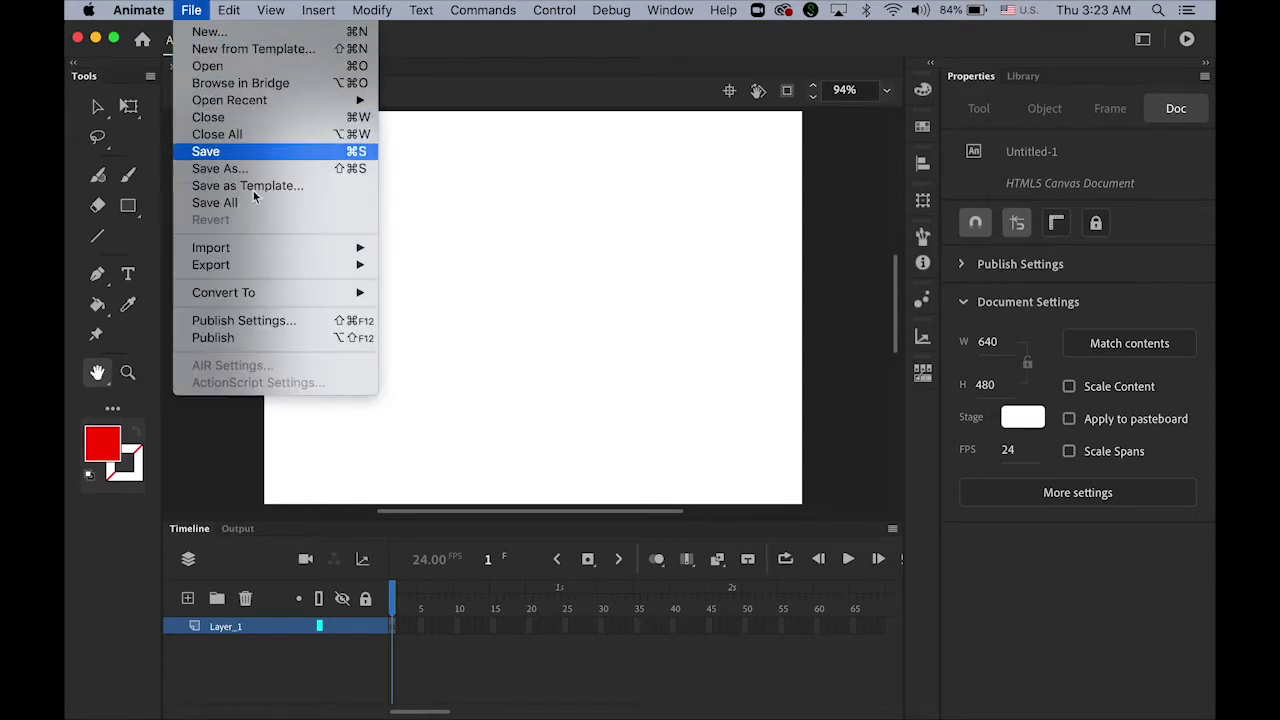
{"action": "mouse_move", "coordinate": [269, 248]}
{"action": "left_click", "coordinate": [495, 266]}
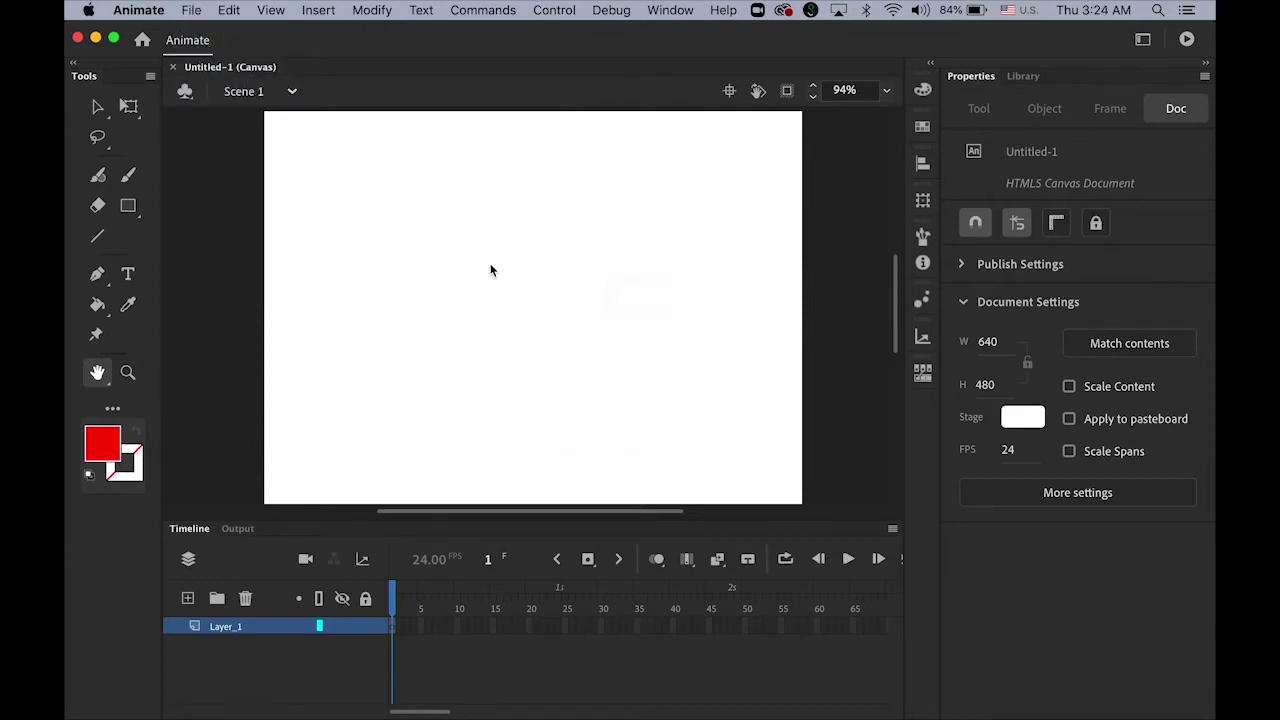
{"action": "left_click", "coordinate": [657, 112]}
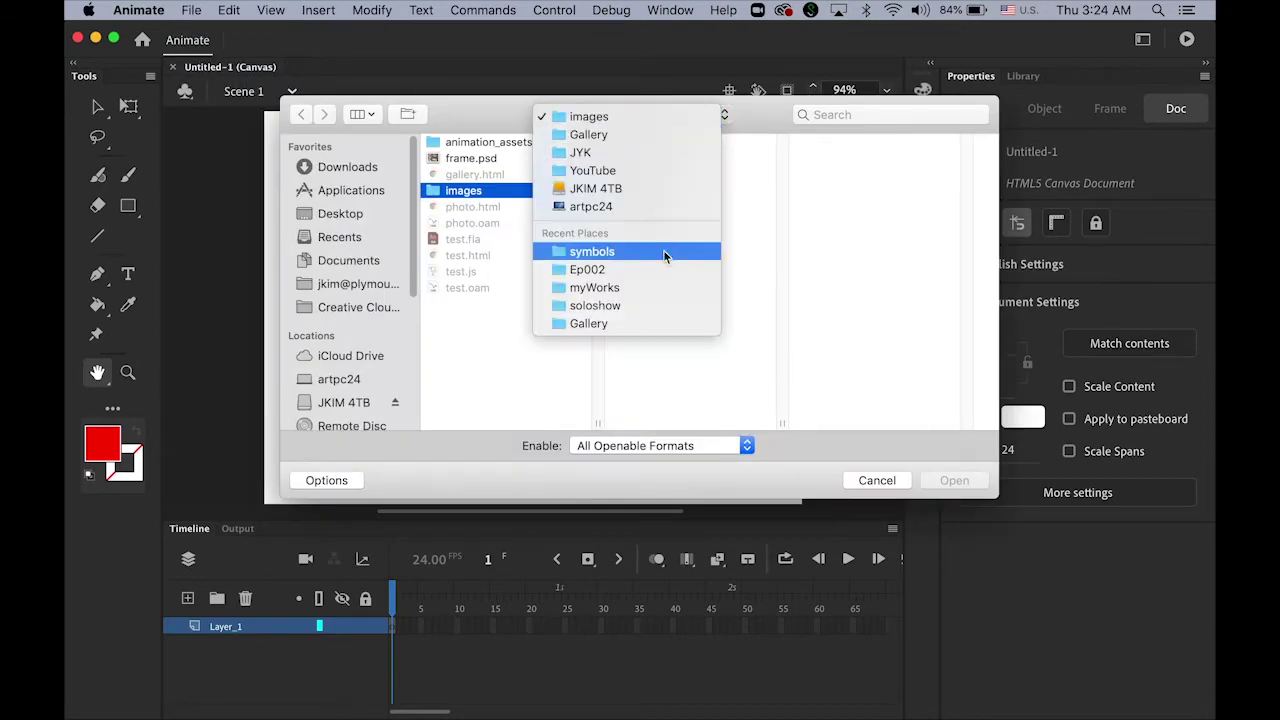
{"action": "key", "text": "Escape"}
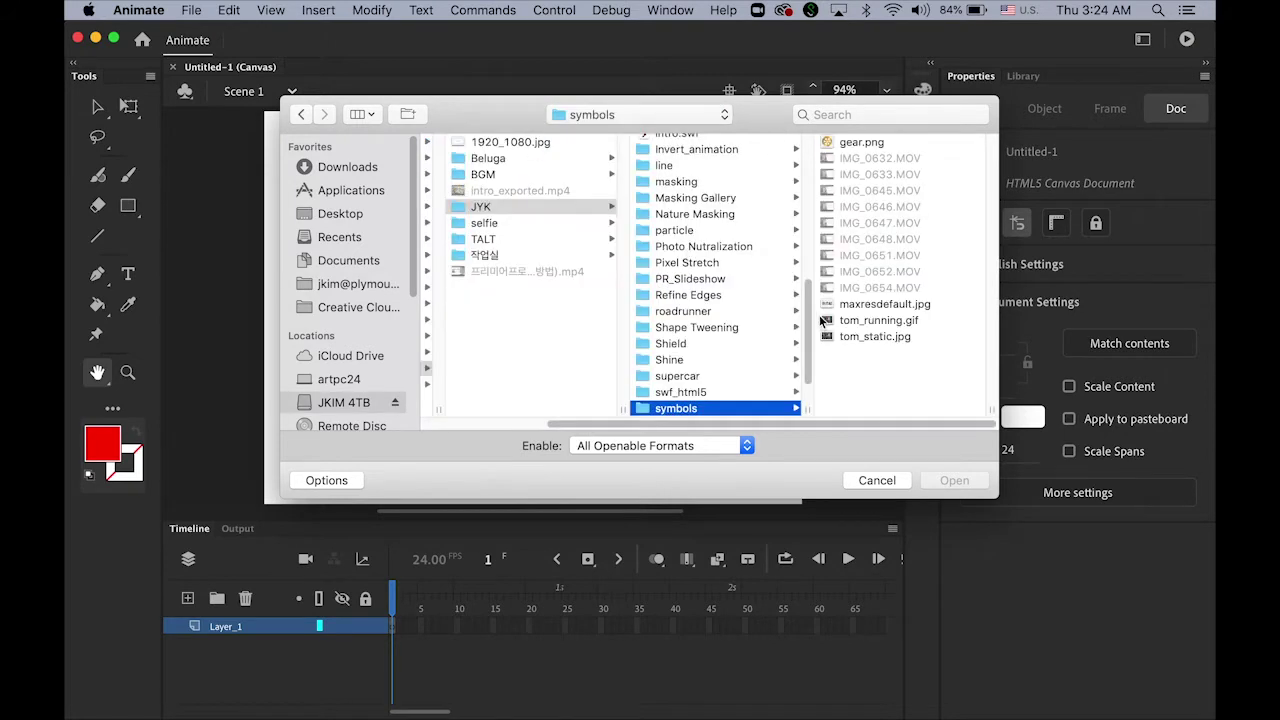
{"action": "left_click", "coordinate": [875, 141]}
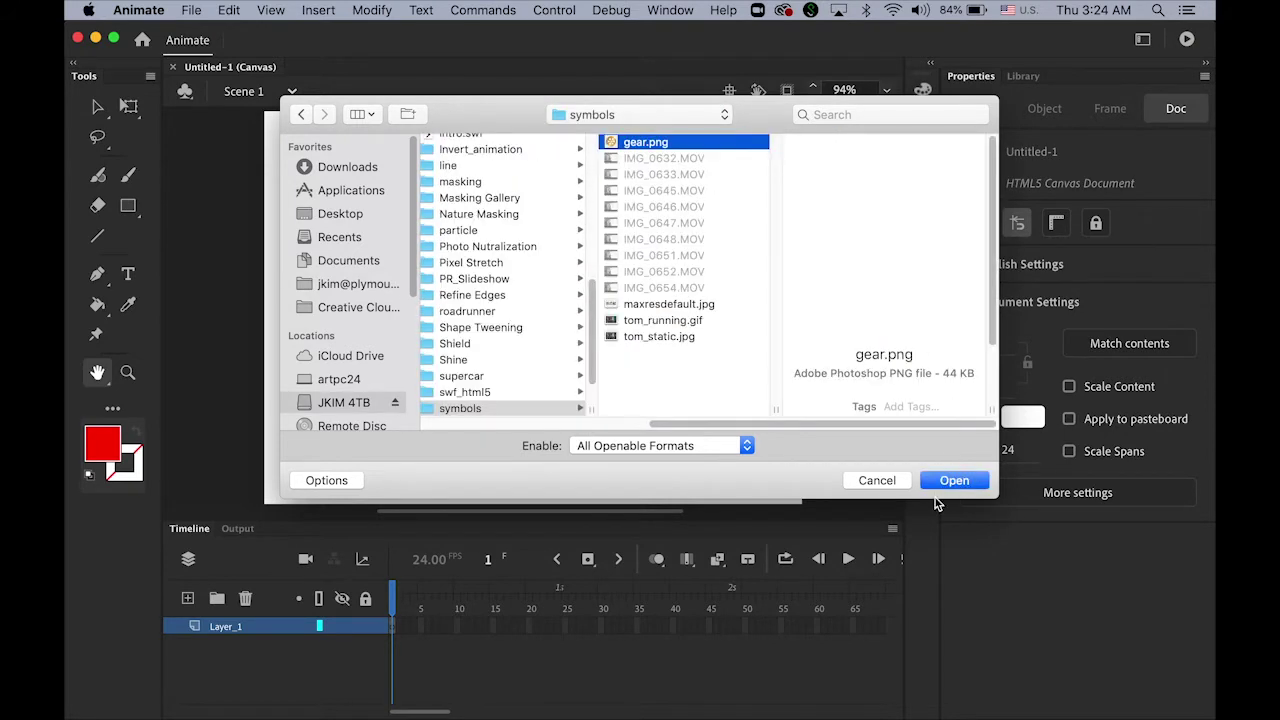
{"action": "left_click", "coordinate": [958, 482]}
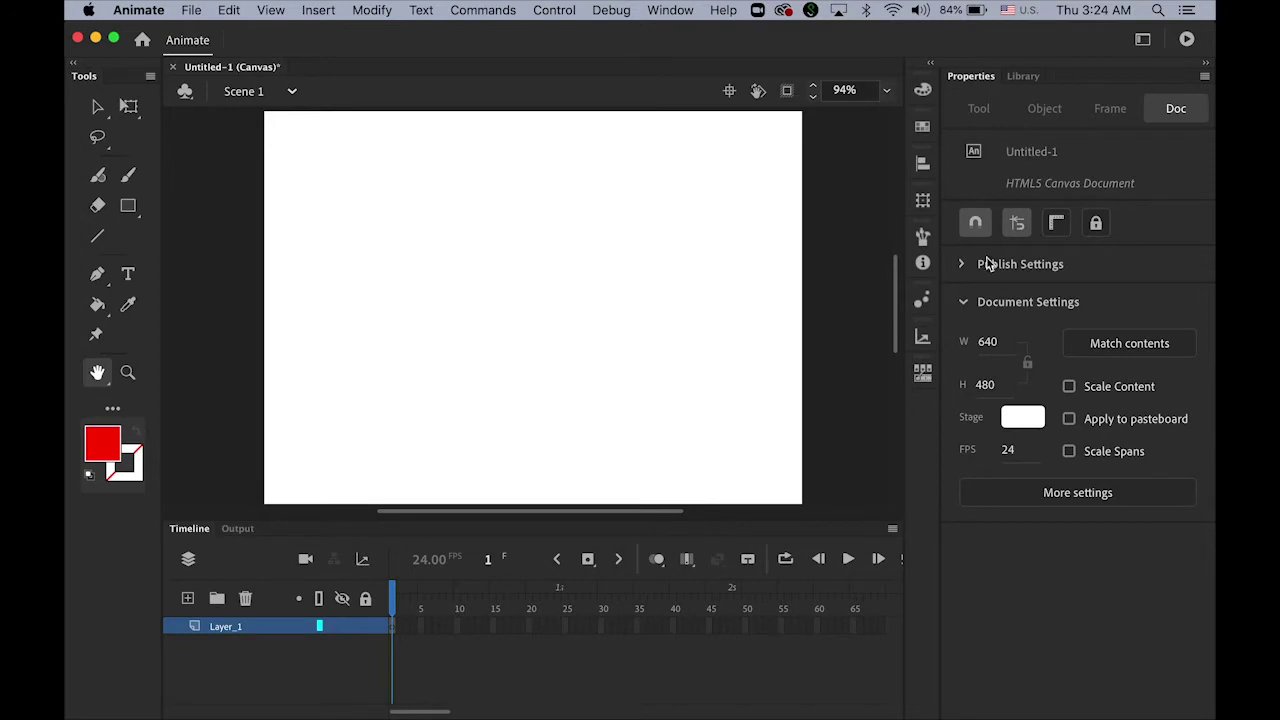
Place the gear.png bitmap from the library near the centre of the stage
{"action": "left_click", "coordinate": [1026, 80]}
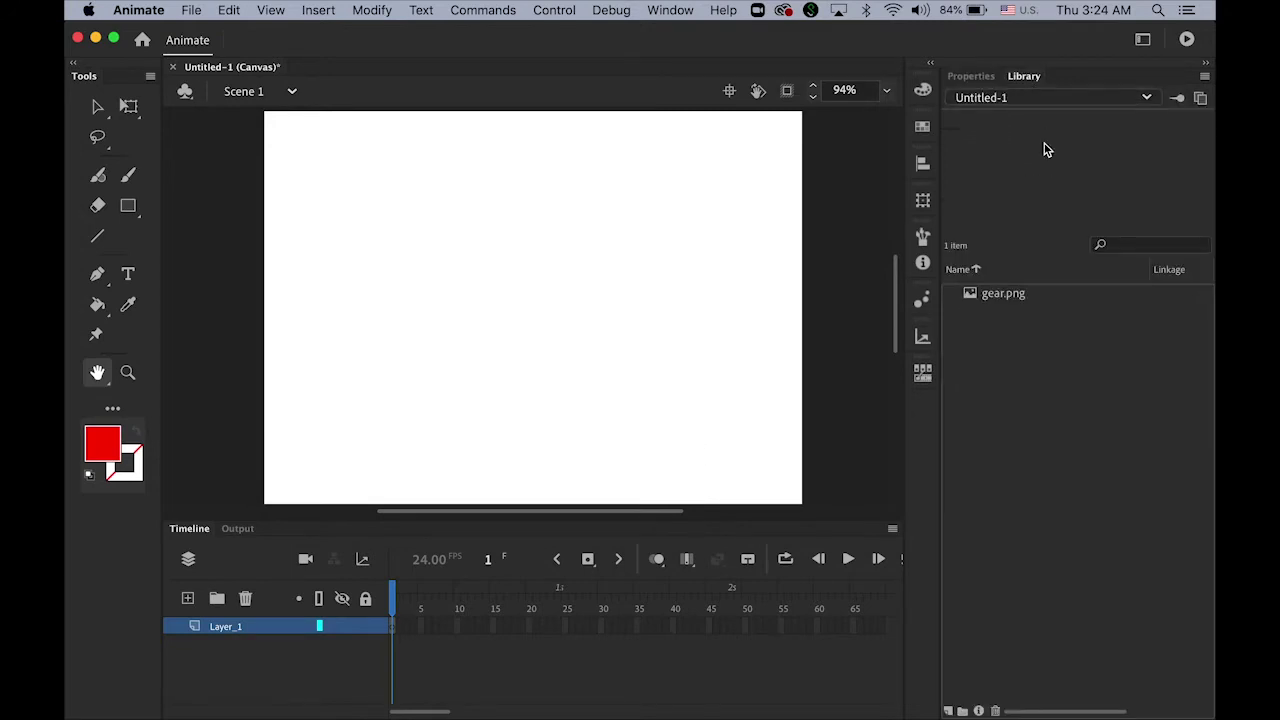
{"action": "left_click", "coordinate": [980, 296]}
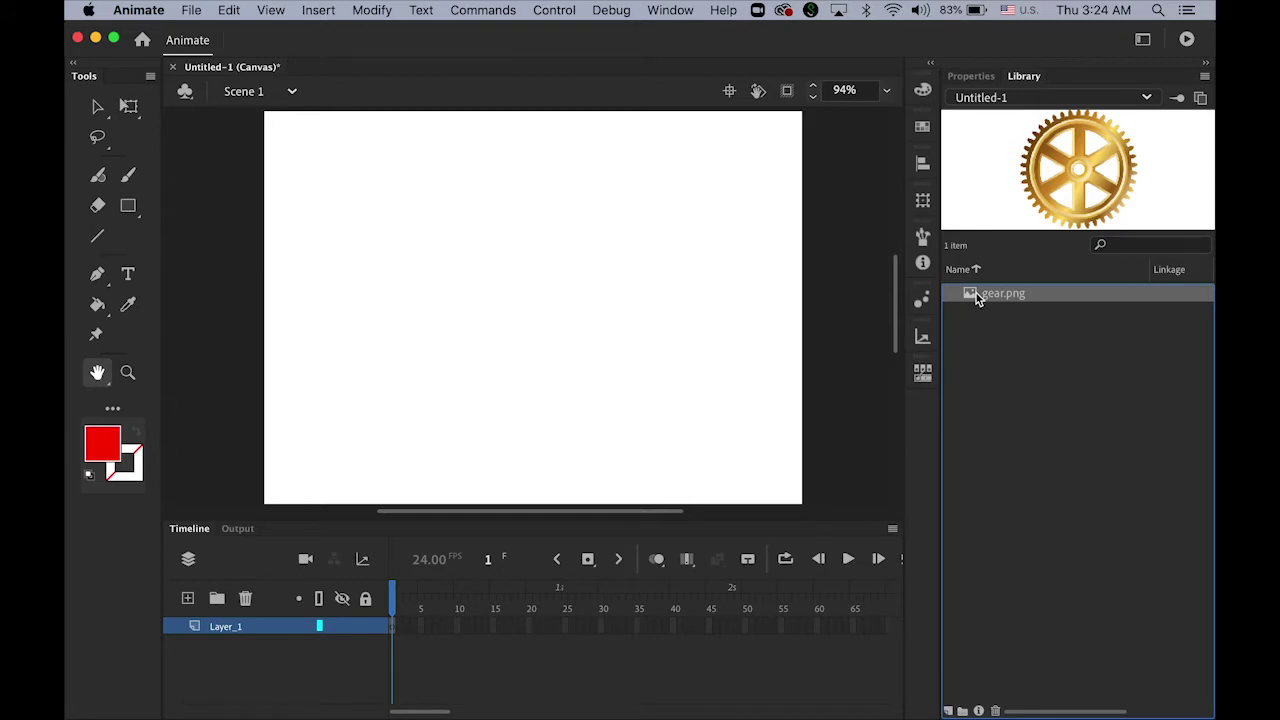
{"action": "left_click_drag", "start_coordinate": [976, 293], "coordinate": [536, 281]}
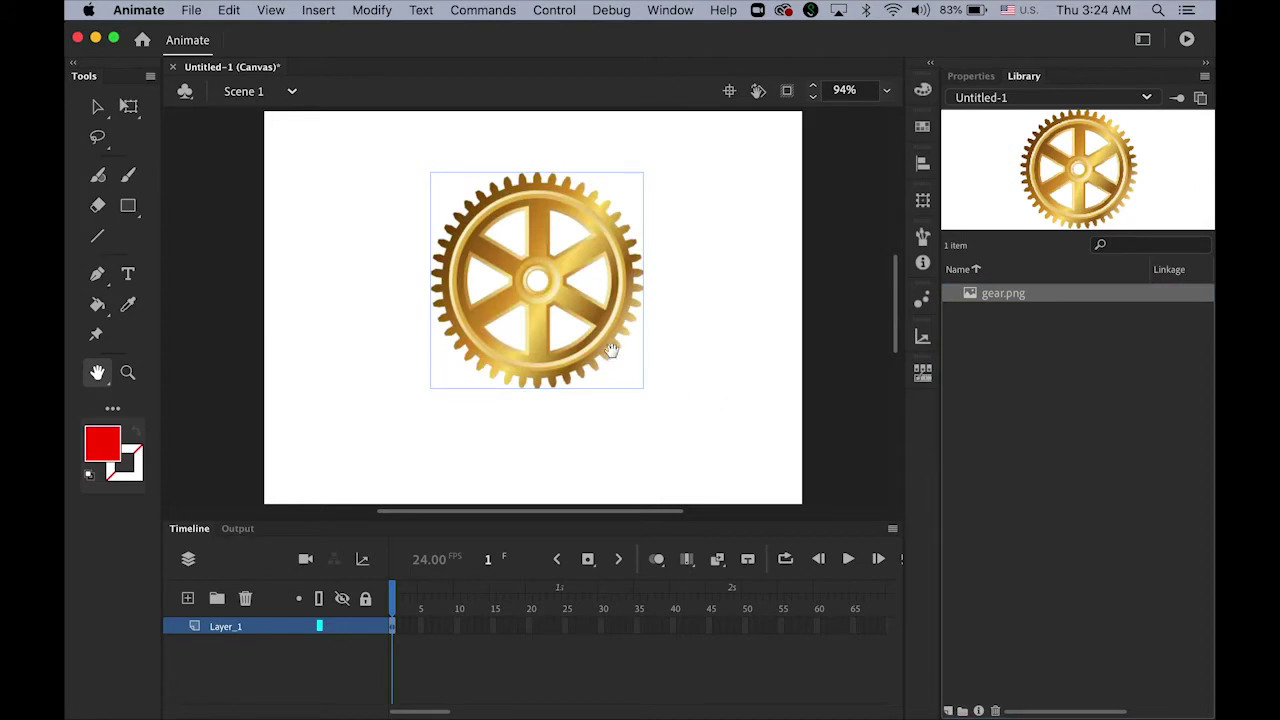
{"action": "left_click", "coordinate": [97, 106]}
{"action": "mouse_move", "coordinate": [595, 300]}
{"action": "left_mouse_down"}
{"action": "mouse_move", "coordinate": [582, 319]}
{"action": "mouse_move", "coordinate": [595, 308]}
{"action": "left_mouse_up"}
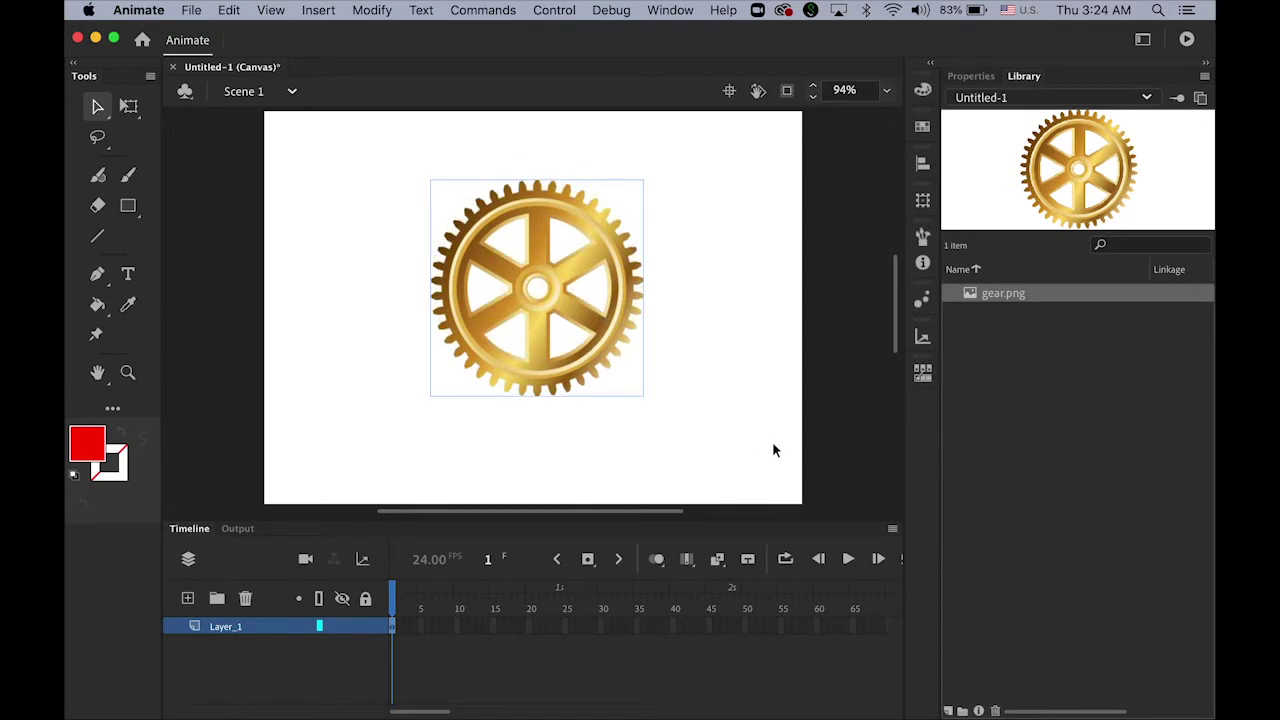
Convert the gear bitmap on the stage to a Graphic symbol named gear and nudge the instance slightly
{"action": "left_click", "coordinate": [371, 9]}
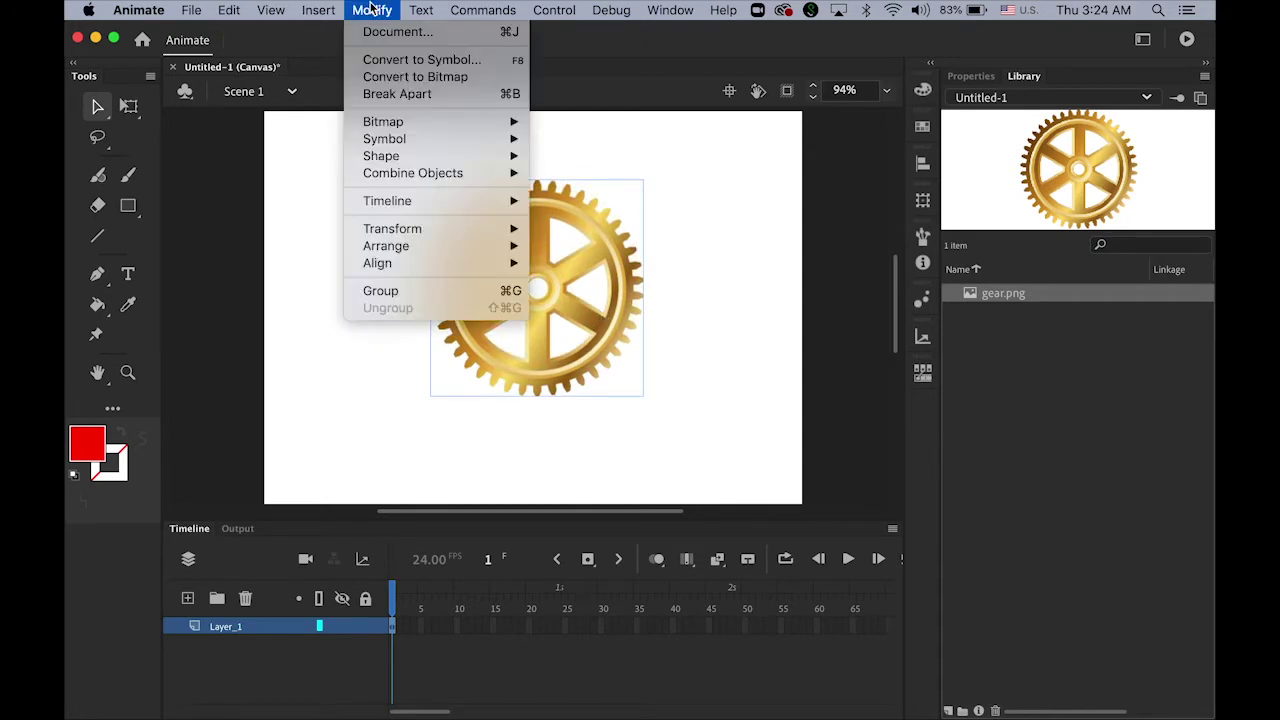
{"action": "left_click", "coordinate": [421, 61]}
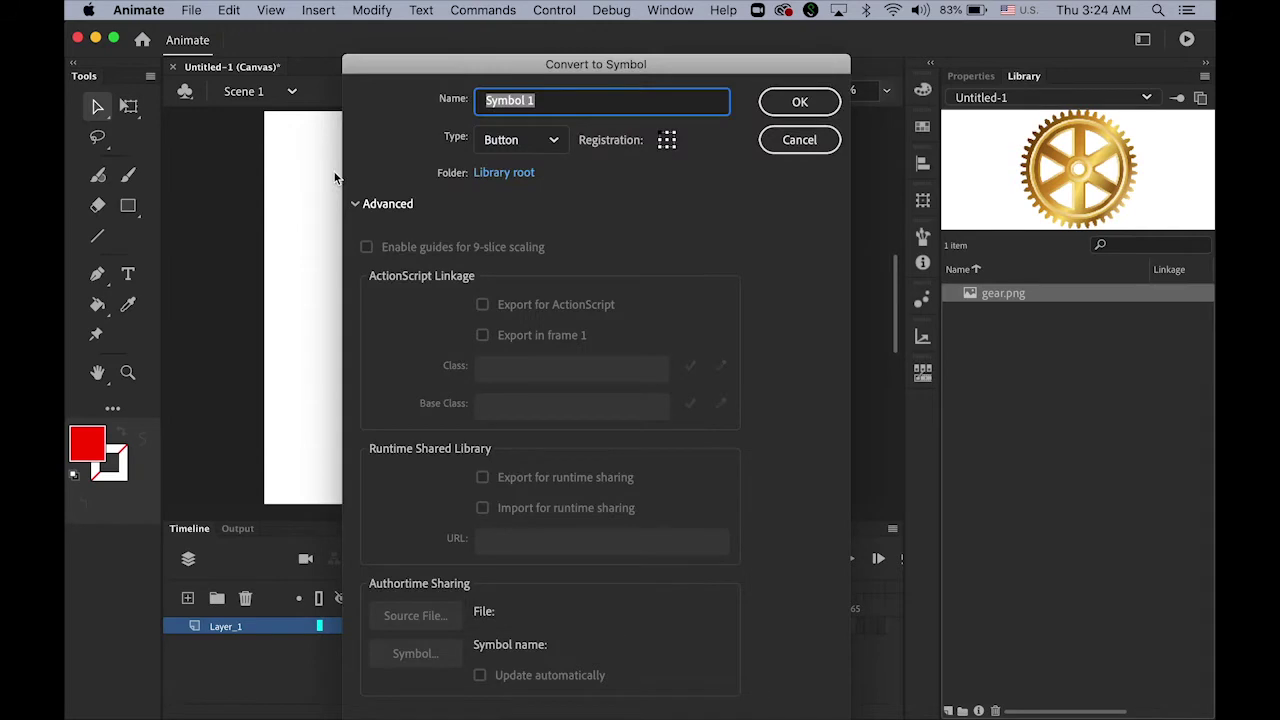
{"action": "left_click", "coordinate": [555, 143]}
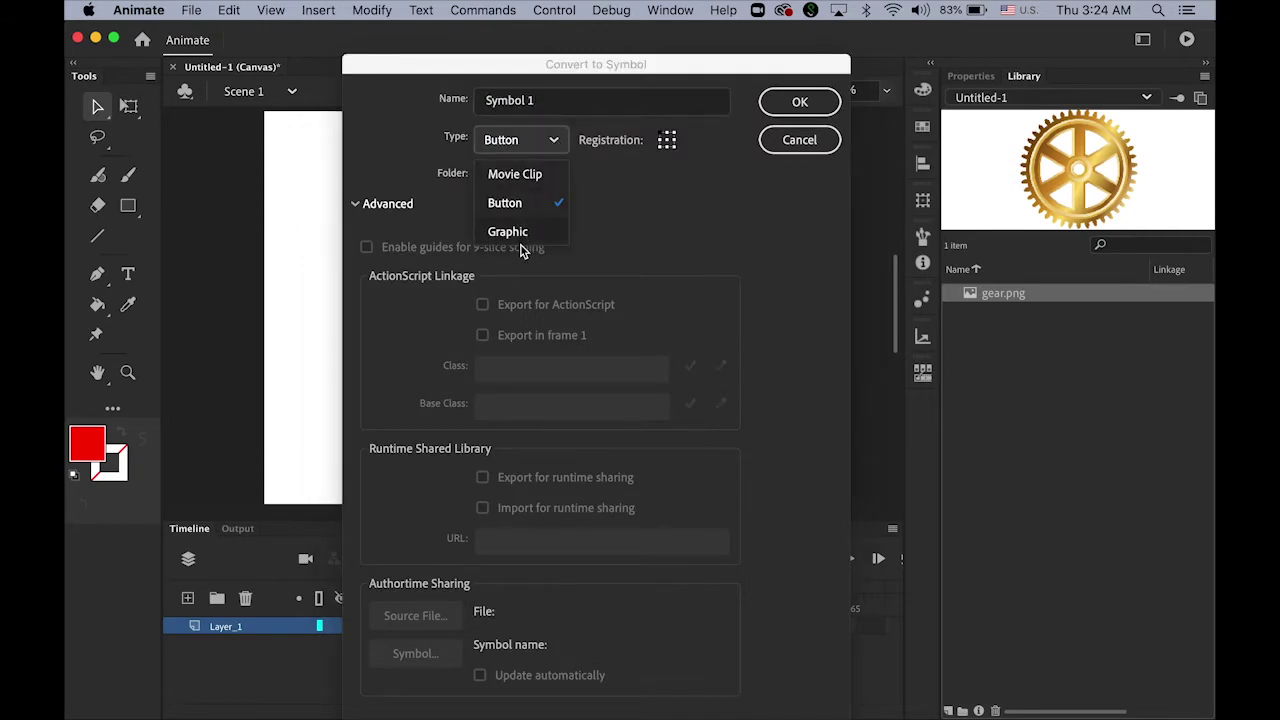
{"action": "left_click", "coordinate": [520, 238]}
{"action": "left_click", "coordinate": [551, 103]}
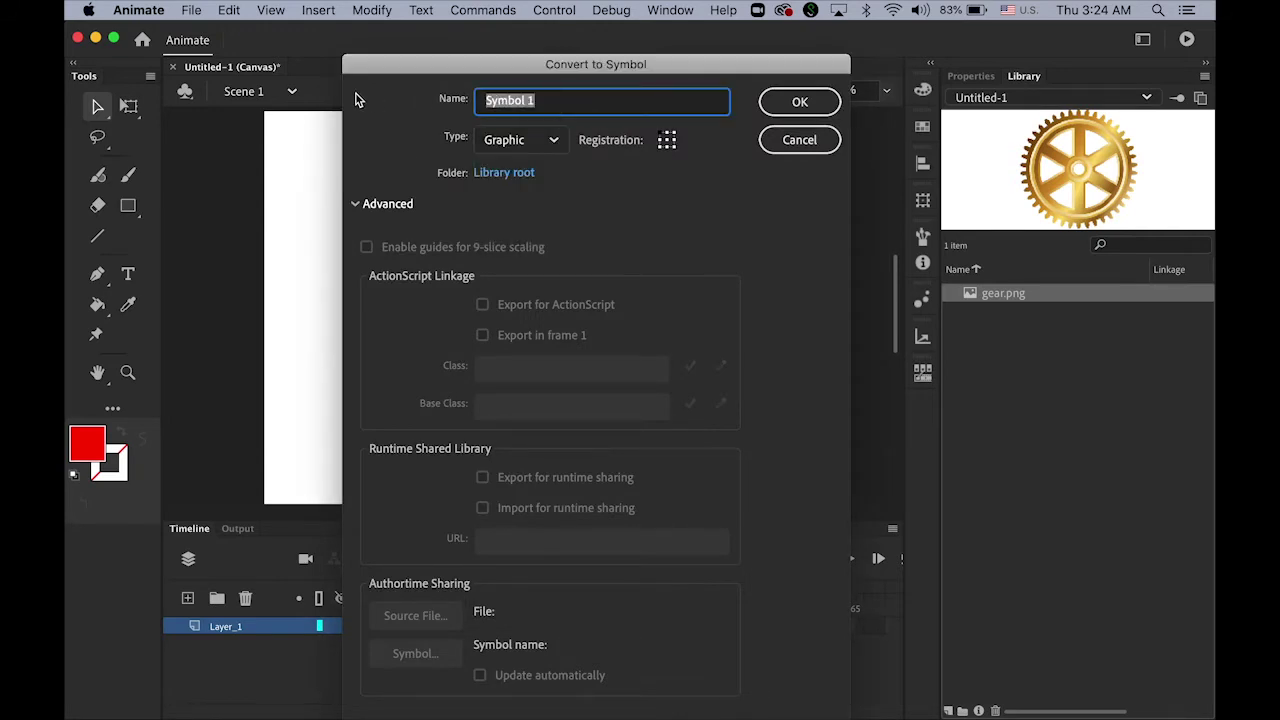
{"action": "type", "text": "gear"}
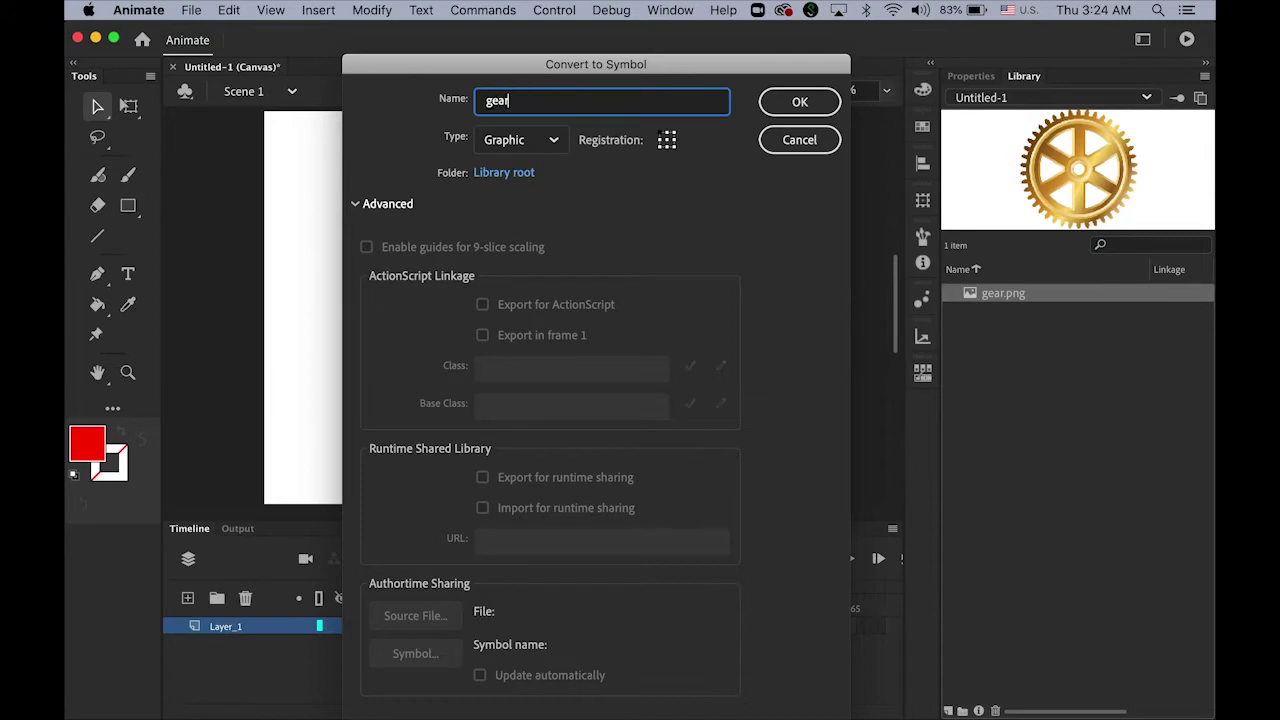
{"action": "left_click", "coordinate": [818, 106]}
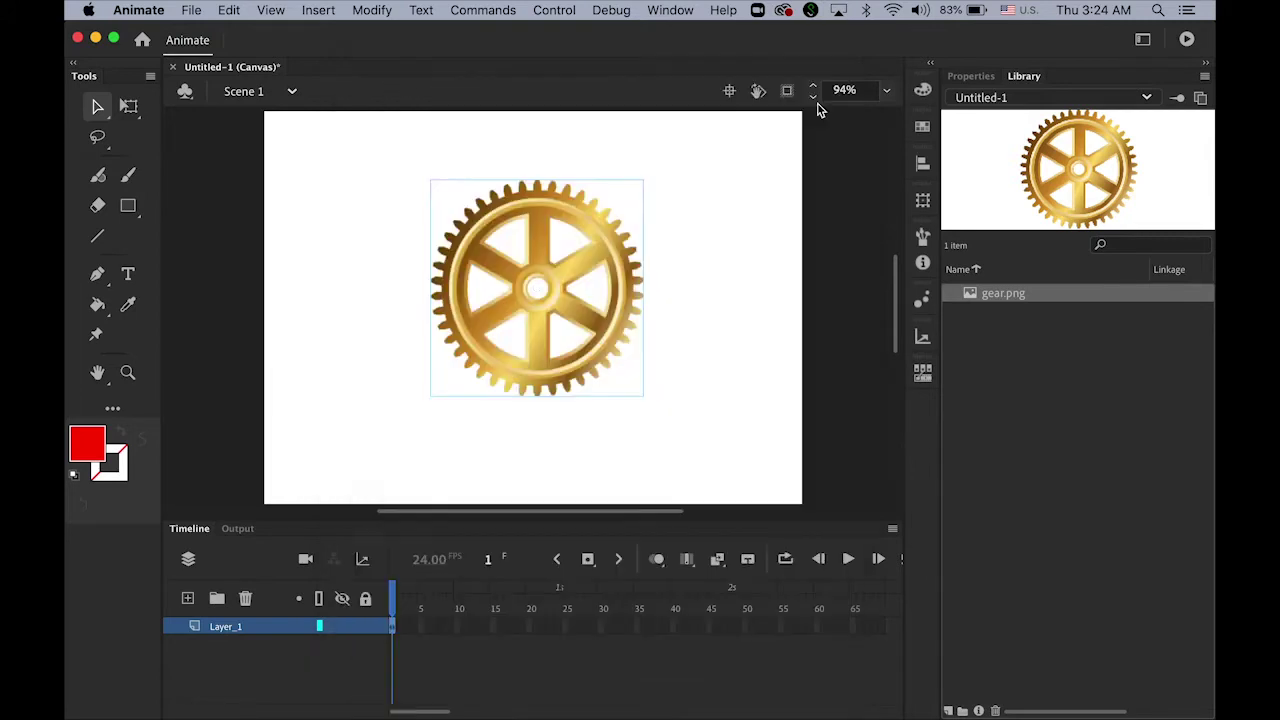
{"action": "left_click_drag", "start_coordinate": [537, 288], "coordinate": [572, 301]}
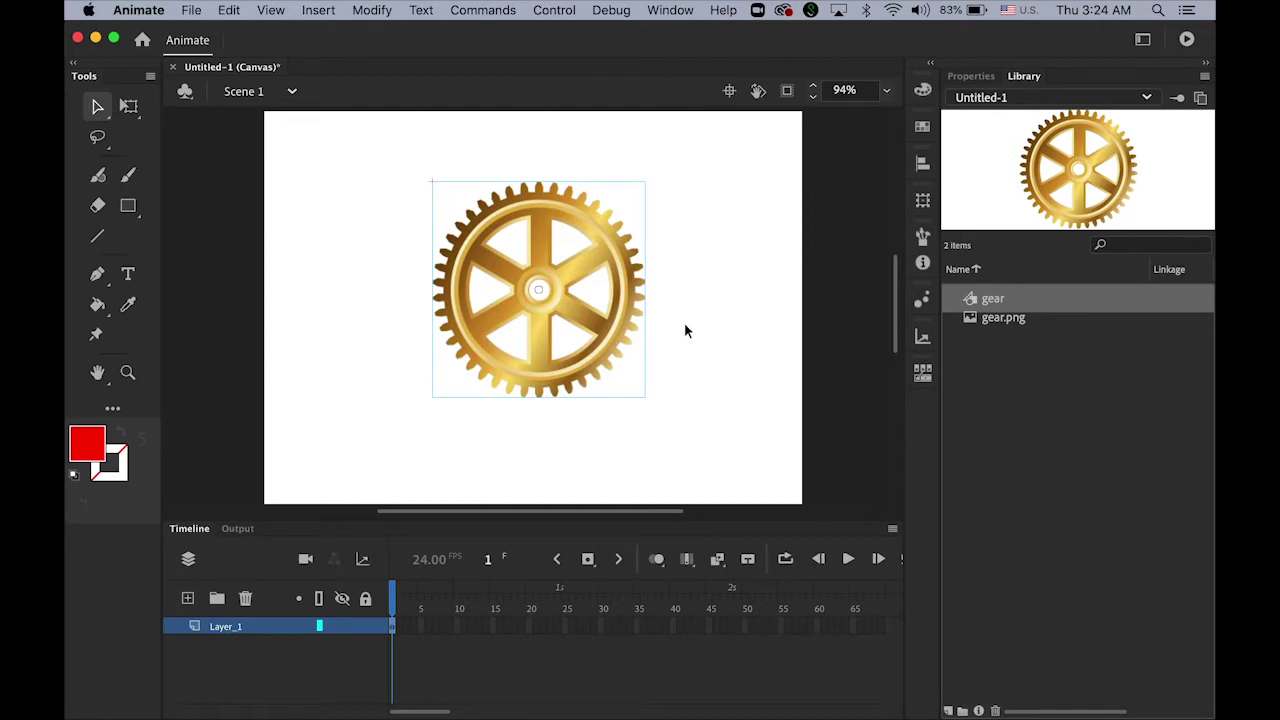
Apply the Alpha color effect to the gear instance and try its opacity setting, leaving it at 100%
{"action": "left_click", "coordinate": [979, 80]}
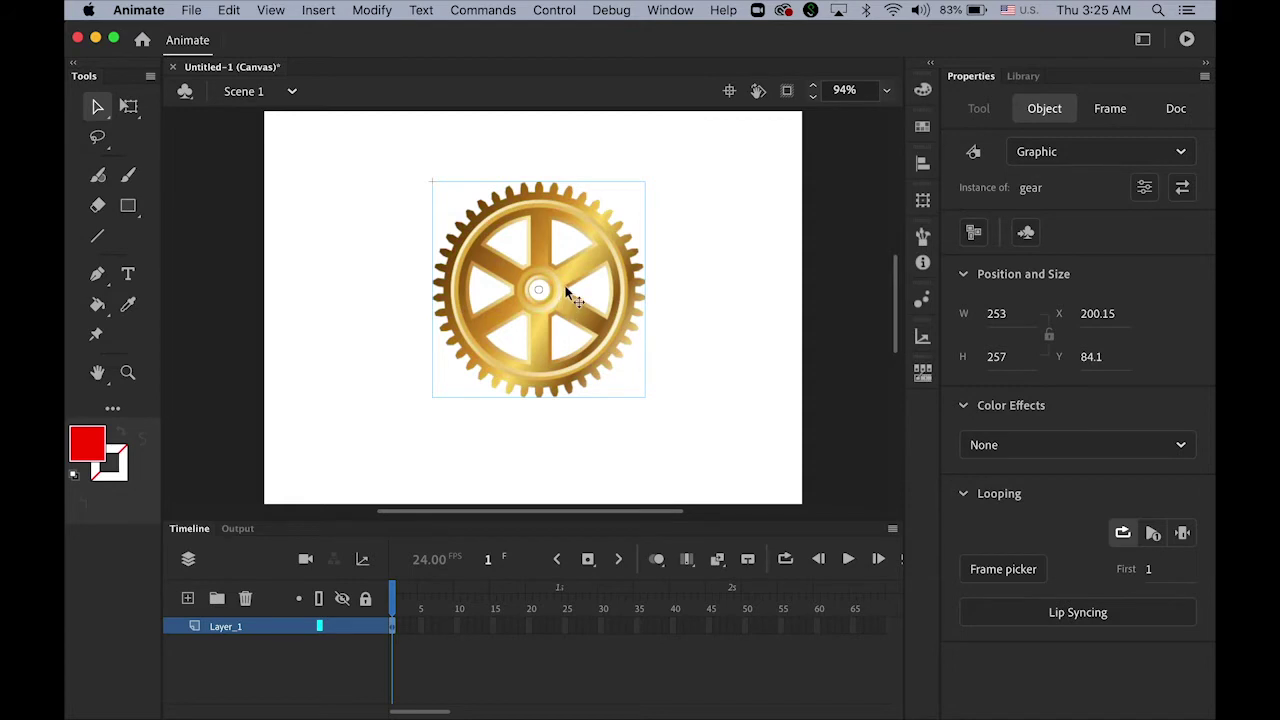
{"action": "left_click", "coordinate": [1077, 452]}
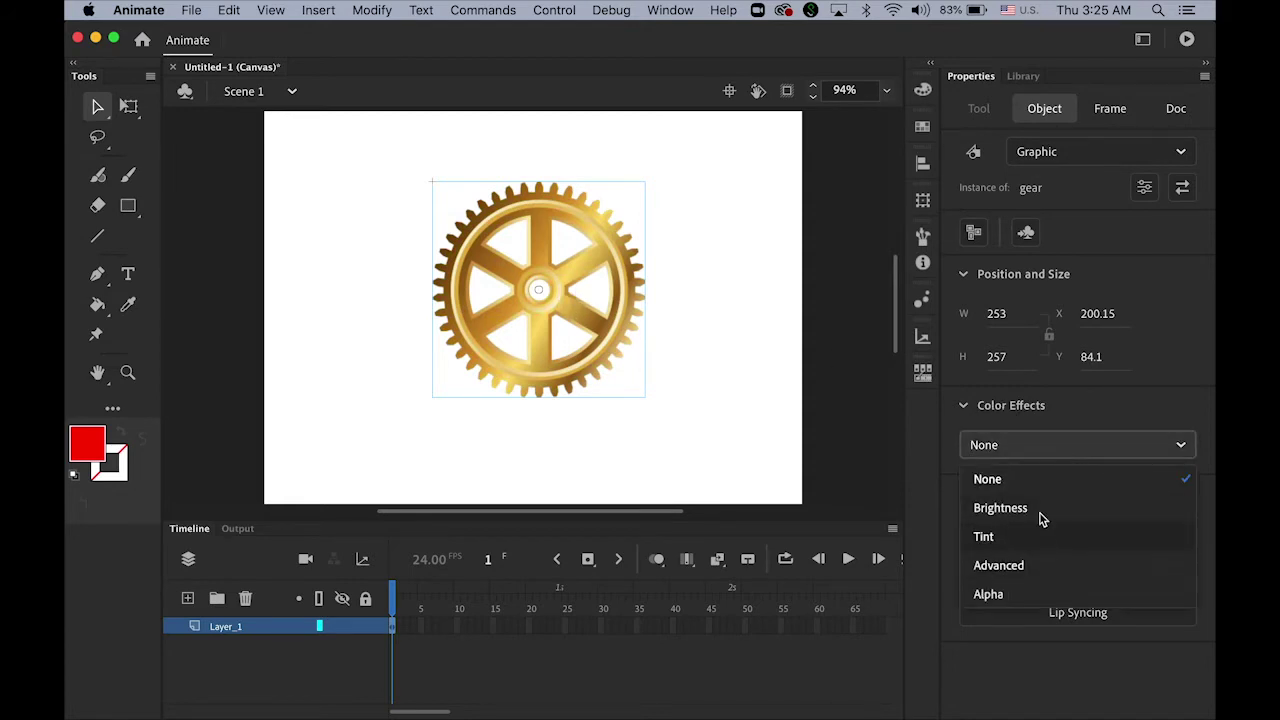
{"action": "left_click", "coordinate": [1017, 601]}
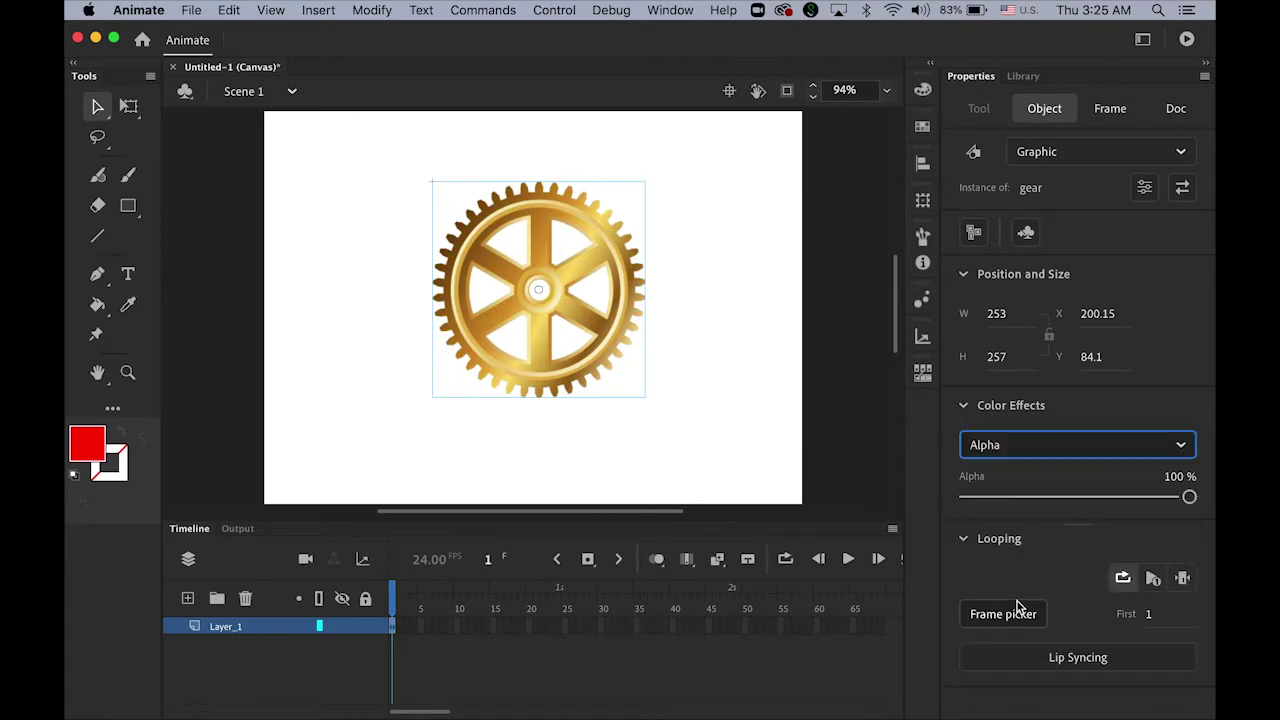
{"action": "left_click_drag", "start_coordinate": [1186, 497], "coordinate": [1203, 530]}
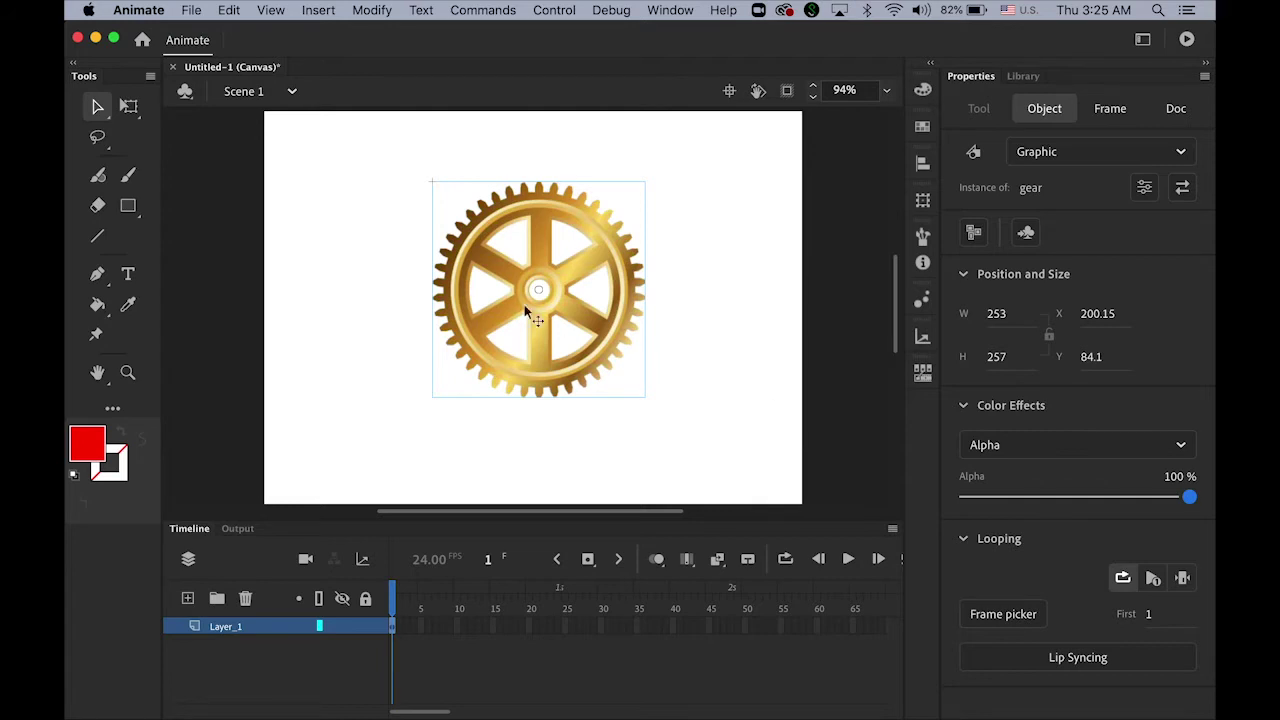
Delete the gear instance from the stage
{"action": "left_click", "coordinate": [860, 234]}
{"action": "left_click", "coordinate": [587, 258]}
{"action": "key", "text": "Delete"}
Create a new empty Graphic symbol named gear2
{"action": "left_click", "coordinate": [1024, 77]}
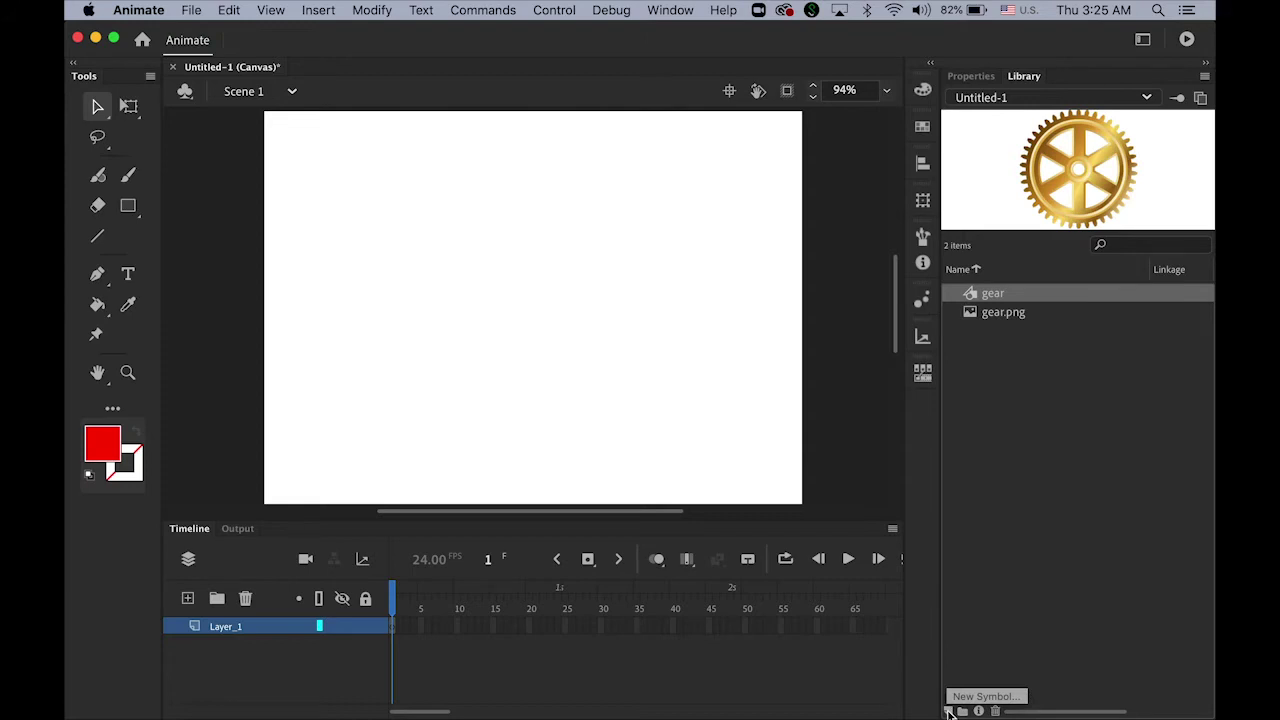
{"action": "left_click", "coordinate": [372, 9]}
{"action": "mouse_move", "coordinate": [318, 9]}
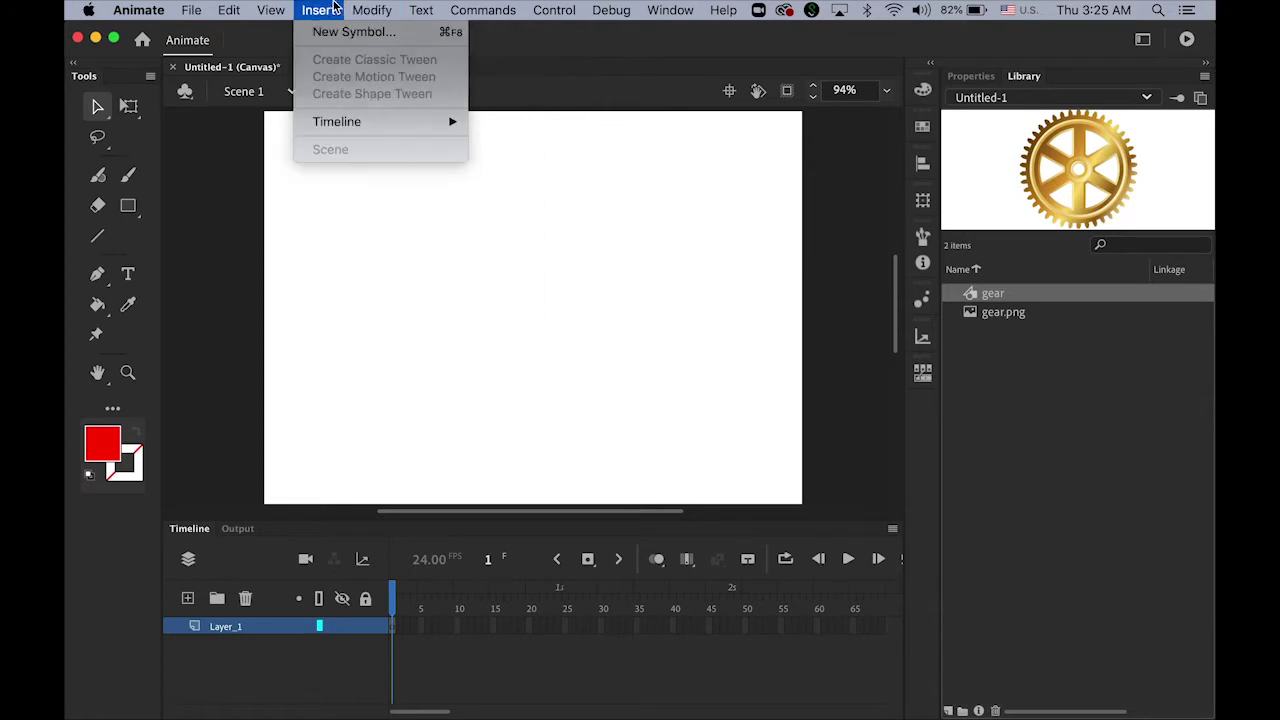
{"action": "left_click", "coordinate": [334, 40]}
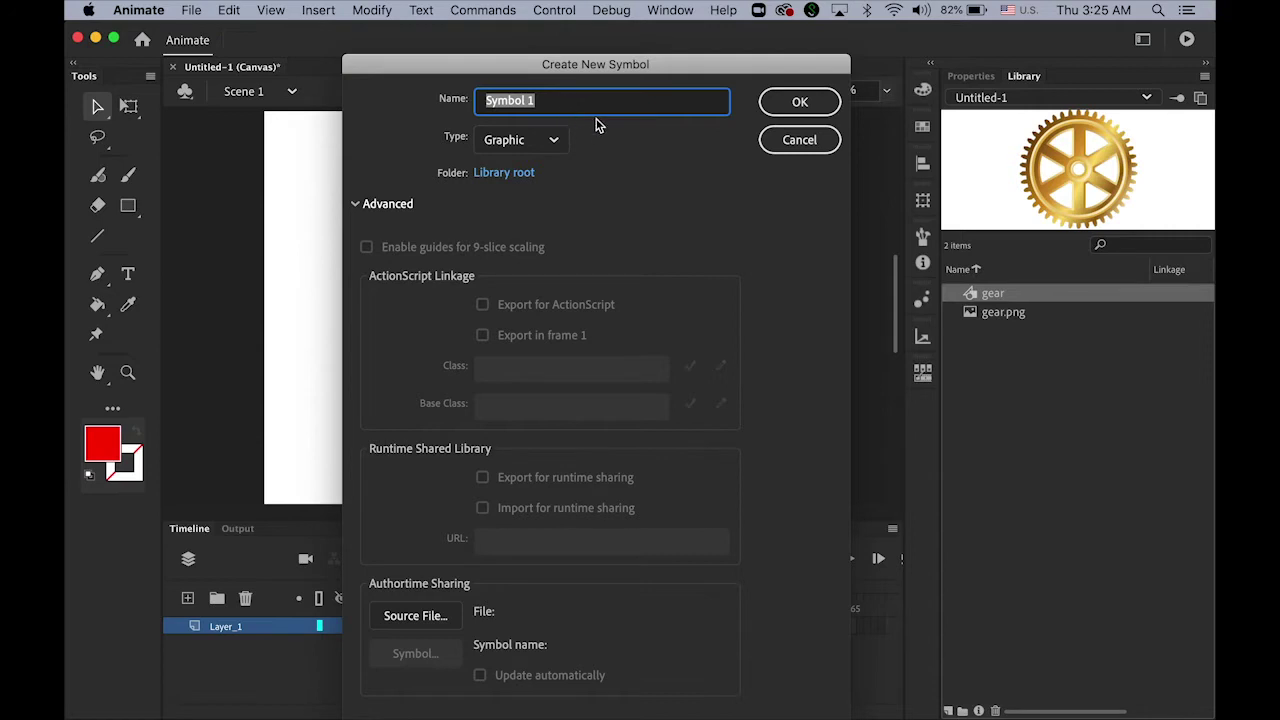
{"action": "type", "text": "gear2"}
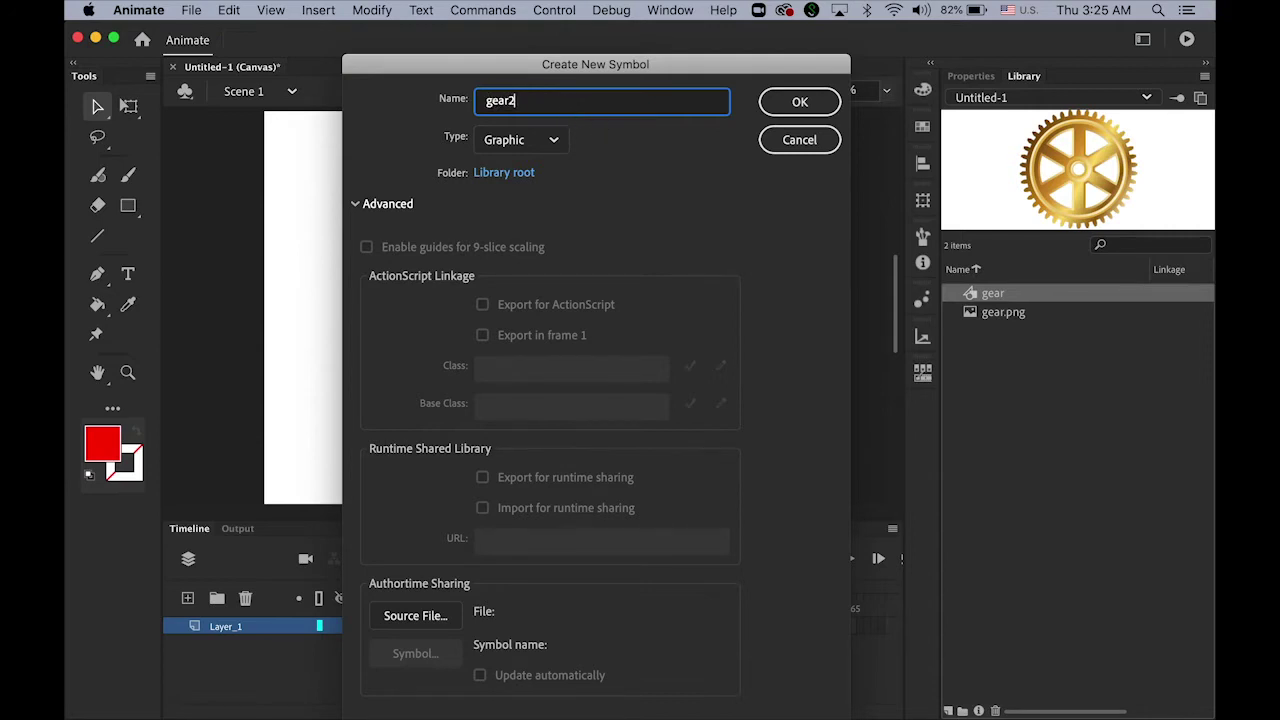
{"action": "left_click", "coordinate": [805, 103]}
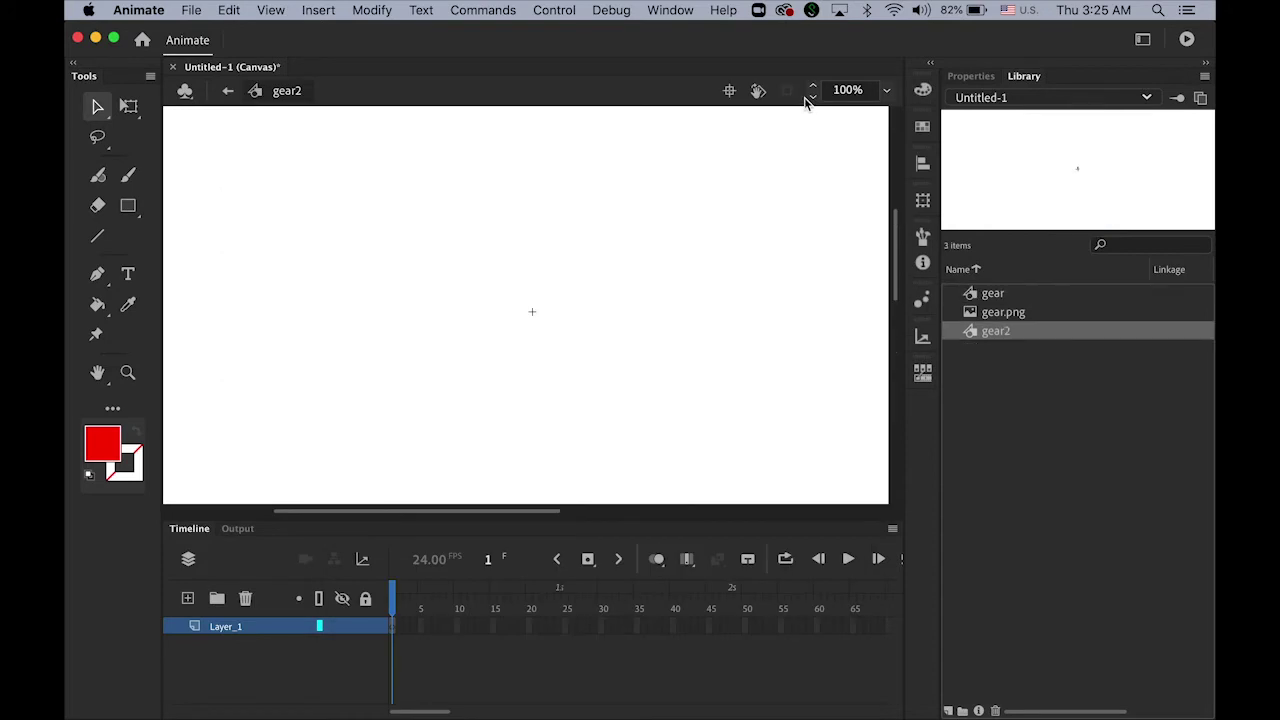
Place gear.png inside the gear2 symbol with its upper-left corner on the registration point
{"action": "left_click", "coordinate": [975, 314]}
{"action": "left_click_drag", "start_coordinate": [975, 314], "coordinate": [680, 380]}
{"action": "left_click_drag", "start_coordinate": [631, 312], "coordinate": [648, 392]}
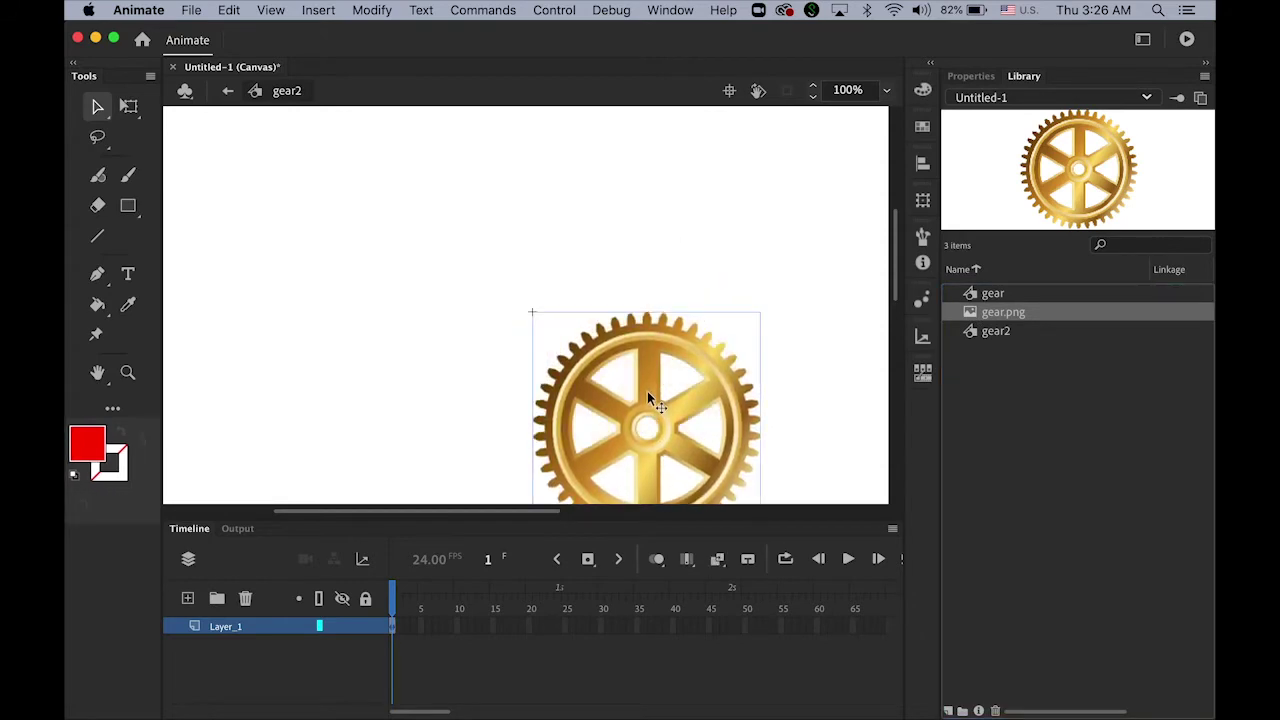
{"action": "left_click", "coordinate": [96, 368]}
{"action": "scroll", "coordinate": [360, 277], "scroll_direction": "down", "scroll_amount": 4}
{"action": "scroll", "coordinate": [360, 277], "scroll_direction": "right", "scroll_amount": 4}
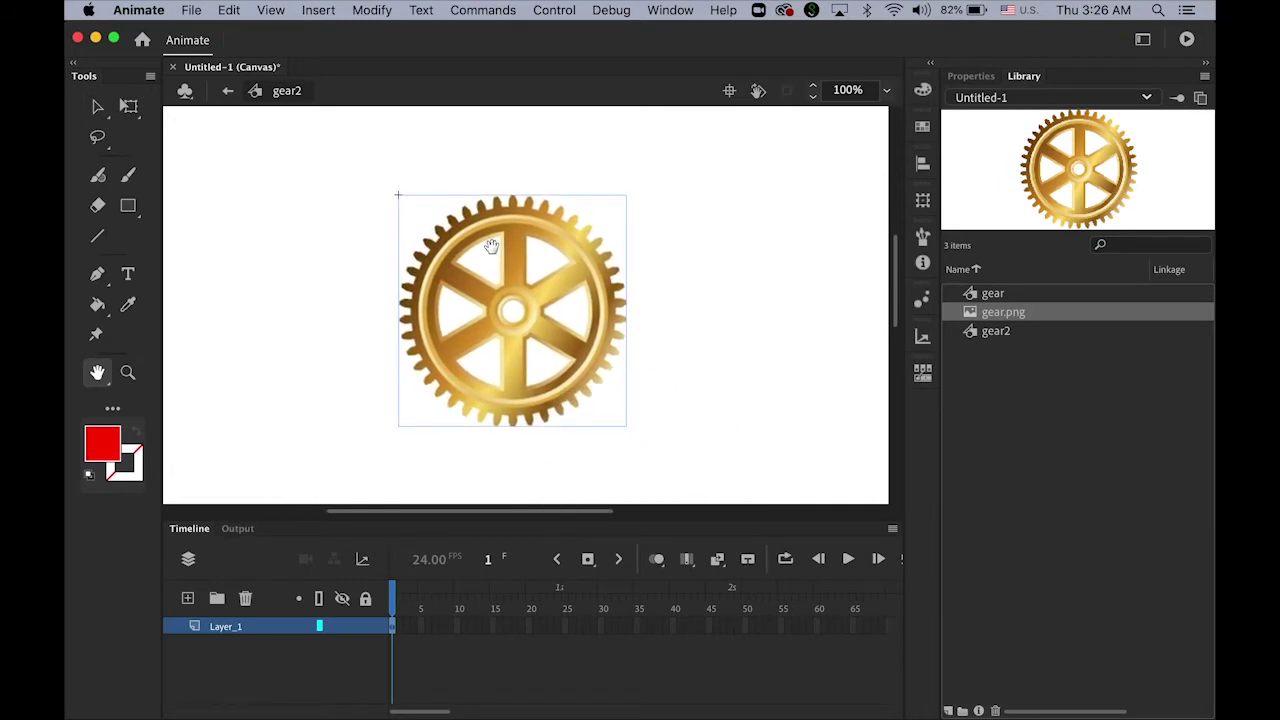
{"action": "left_click", "coordinate": [97, 107]}
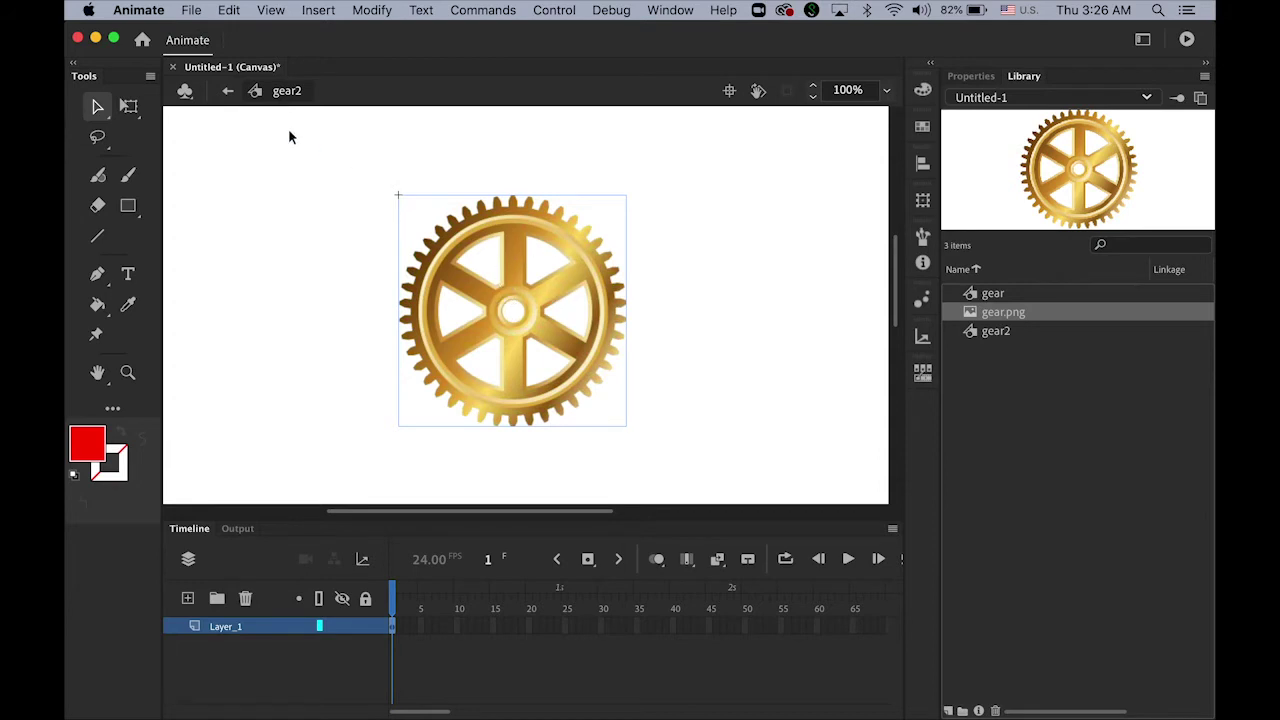
Return to Scene 1 and place an instance of the gear2 symbol near the middle of the stage
{"action": "left_click", "coordinate": [228, 92]}
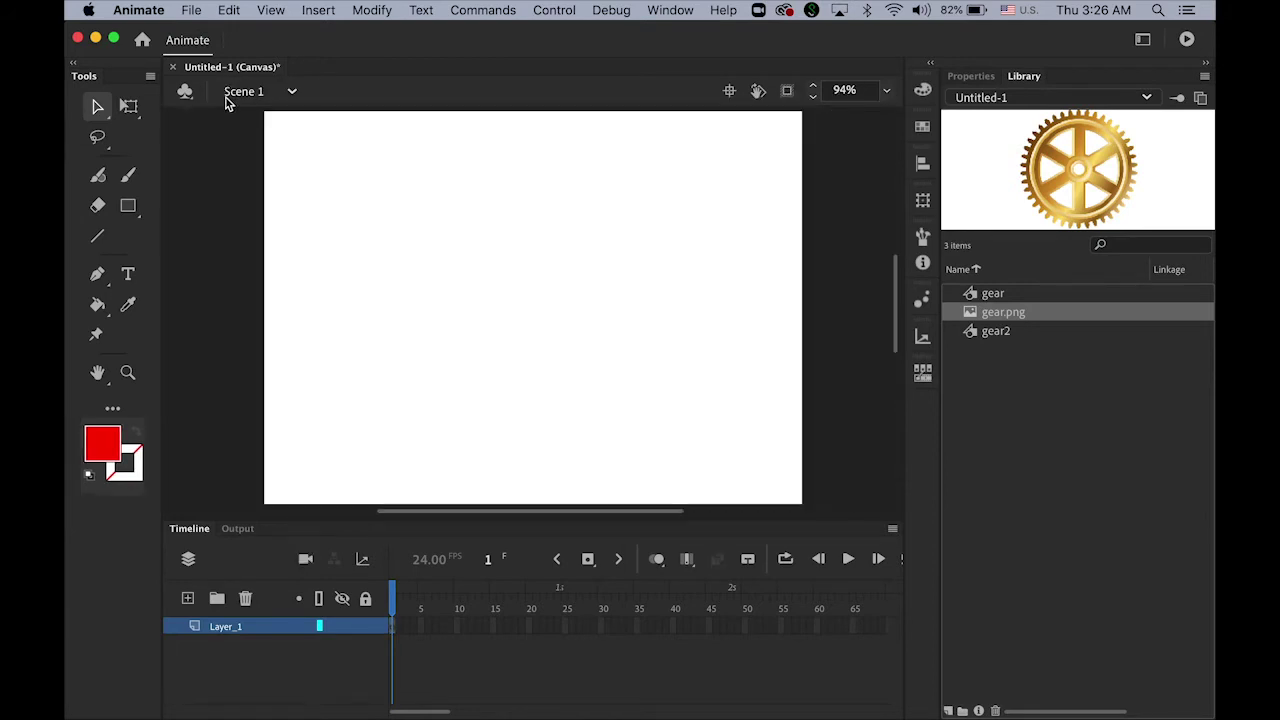
{"action": "left_click", "coordinate": [975, 333]}
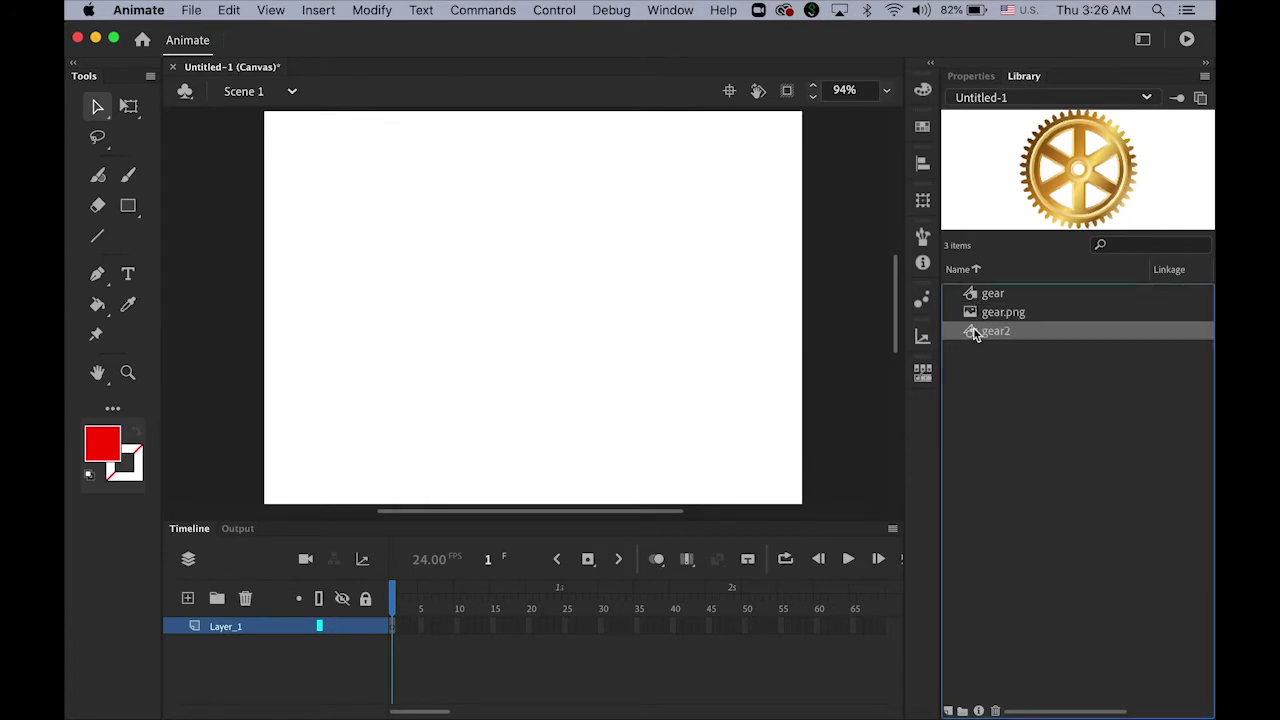
{"action": "left_click_drag", "start_coordinate": [975, 338], "coordinate": [610, 325]}
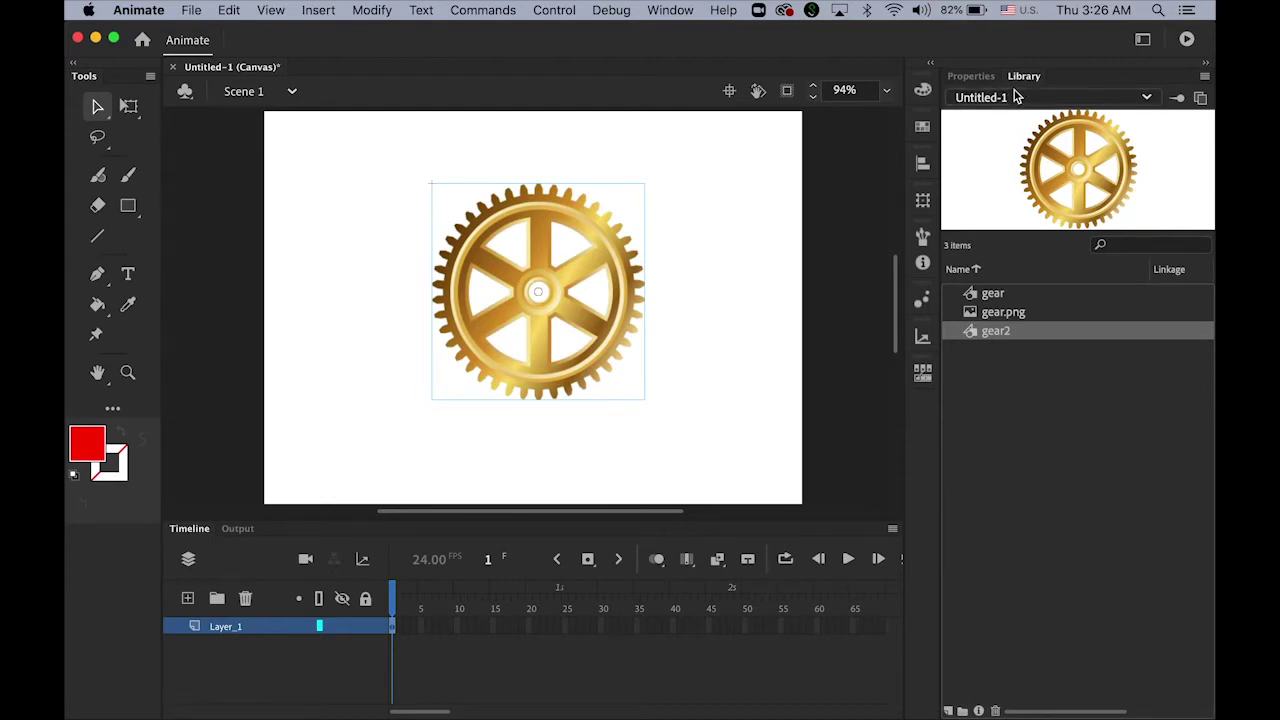
Apply the Brightness color effect to the gear2 instance and try its brightness setting, leaving it at -2%
{"action": "left_click", "coordinate": [971, 77]}
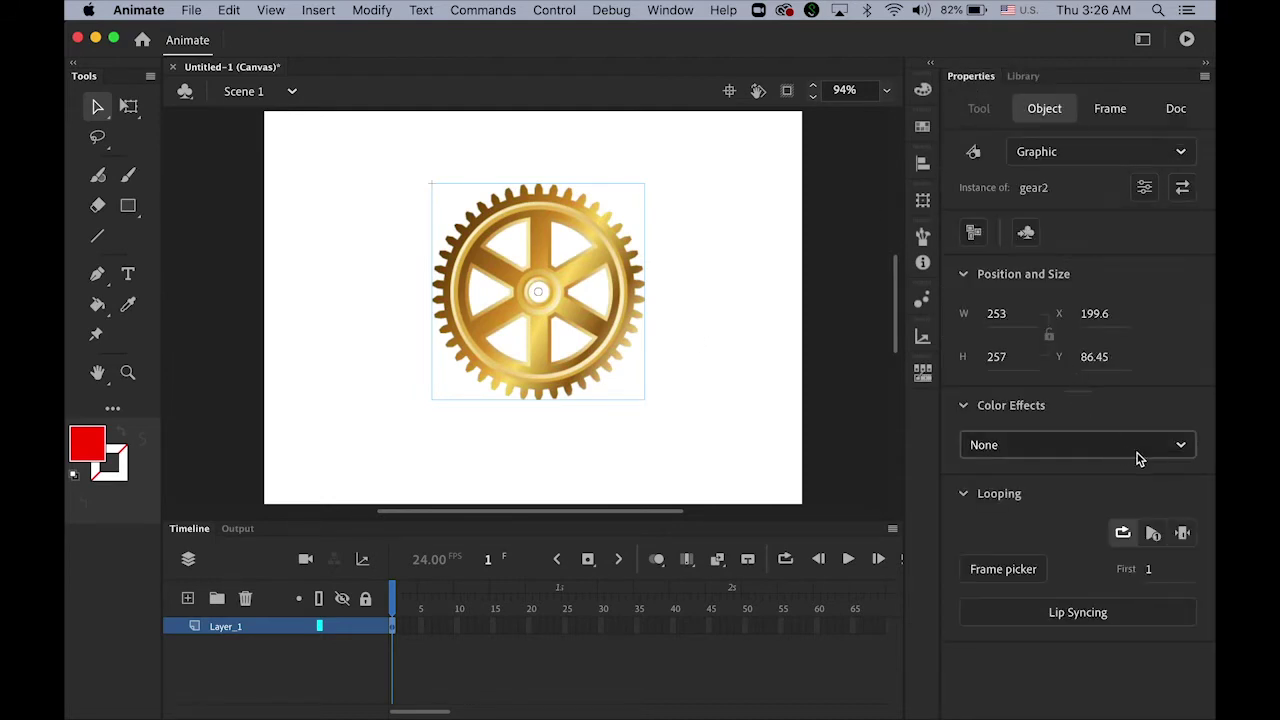
{"action": "left_click", "coordinate": [1176, 448]}
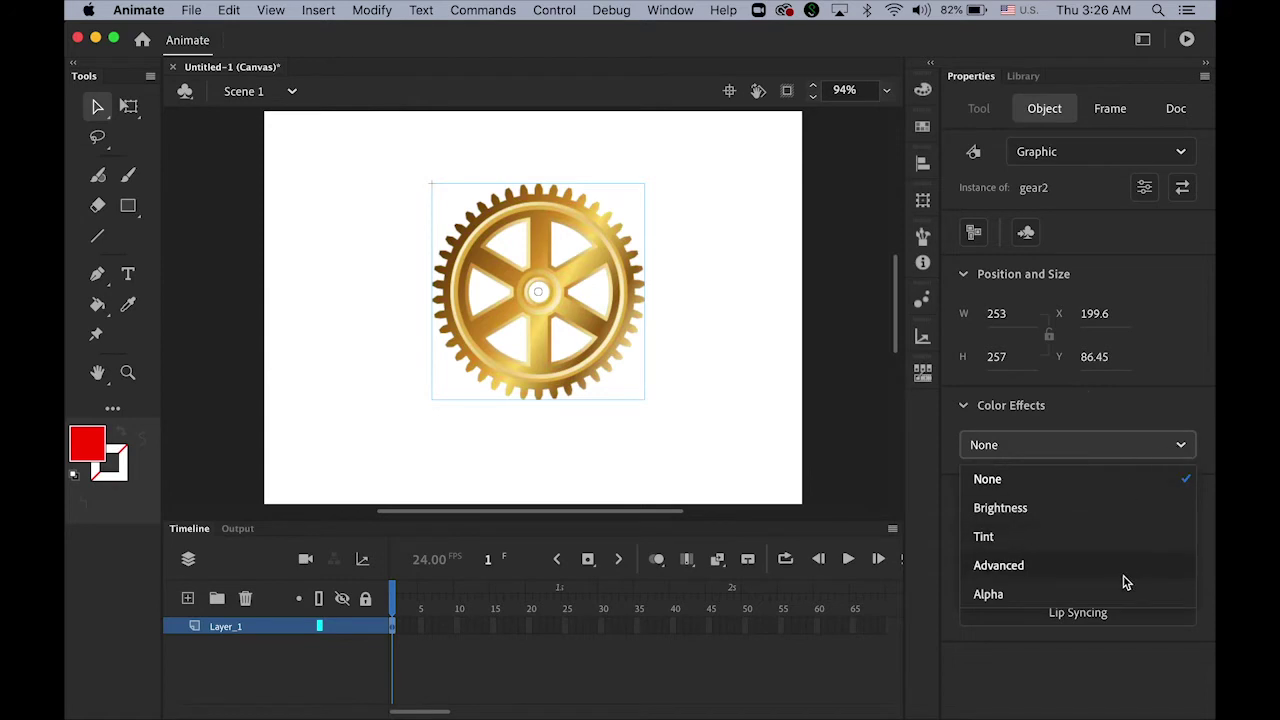
{"action": "left_click", "coordinate": [1100, 512]}
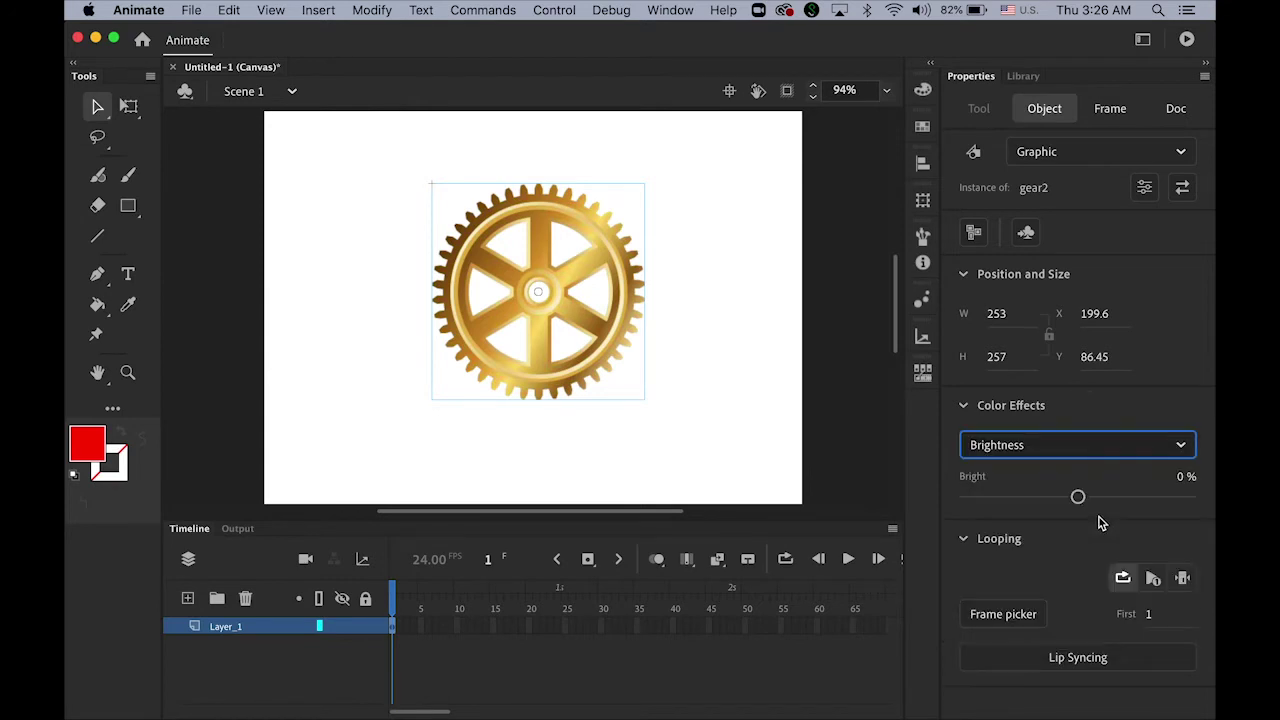
{"action": "mouse_move", "coordinate": [1079, 498]}
{"action": "left_mouse_down"}
{"action": "mouse_move", "coordinate": [1169, 497]}
{"action": "mouse_move", "coordinate": [969, 497]}
{"action": "mouse_move", "coordinate": [1106, 497]}
{"action": "mouse_move", "coordinate": [1077, 513]}
{"action": "left_mouse_up"}
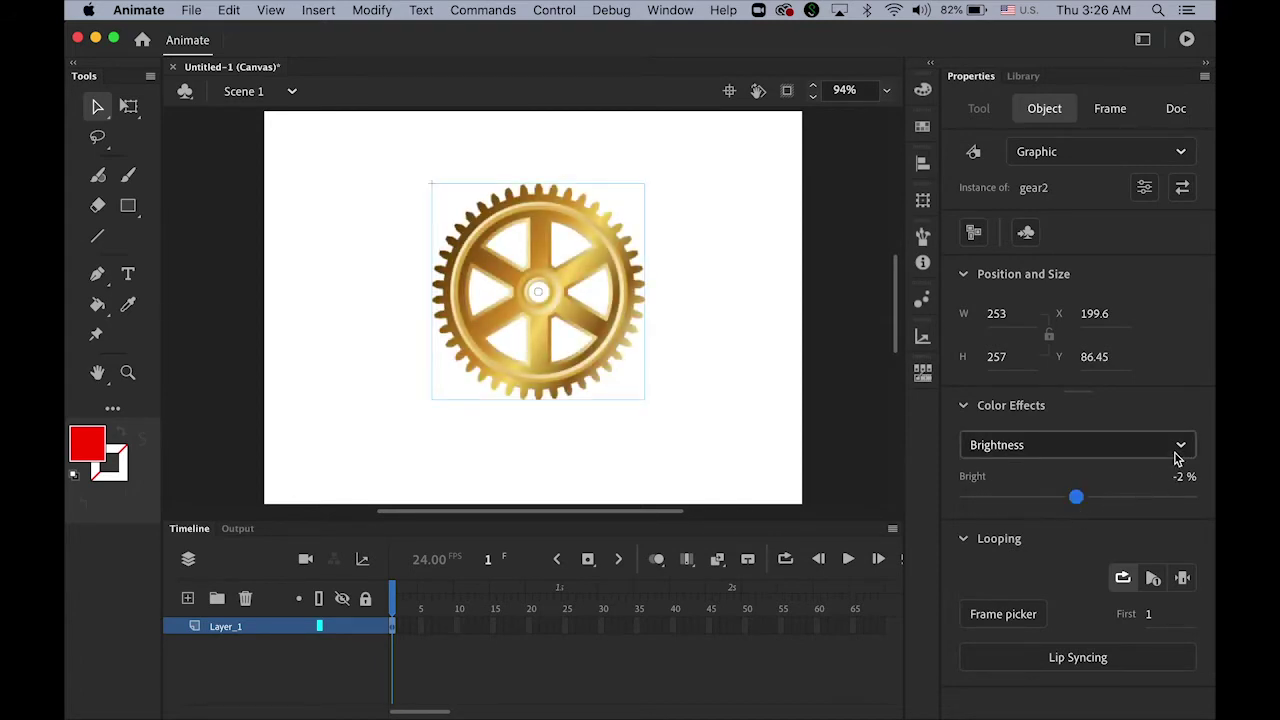
Switch the gear2 instance's color effect to Tint and adjust the tint amount and the red value
{"action": "left_click", "coordinate": [1177, 449]}
{"action": "left_click", "coordinate": [1105, 536]}
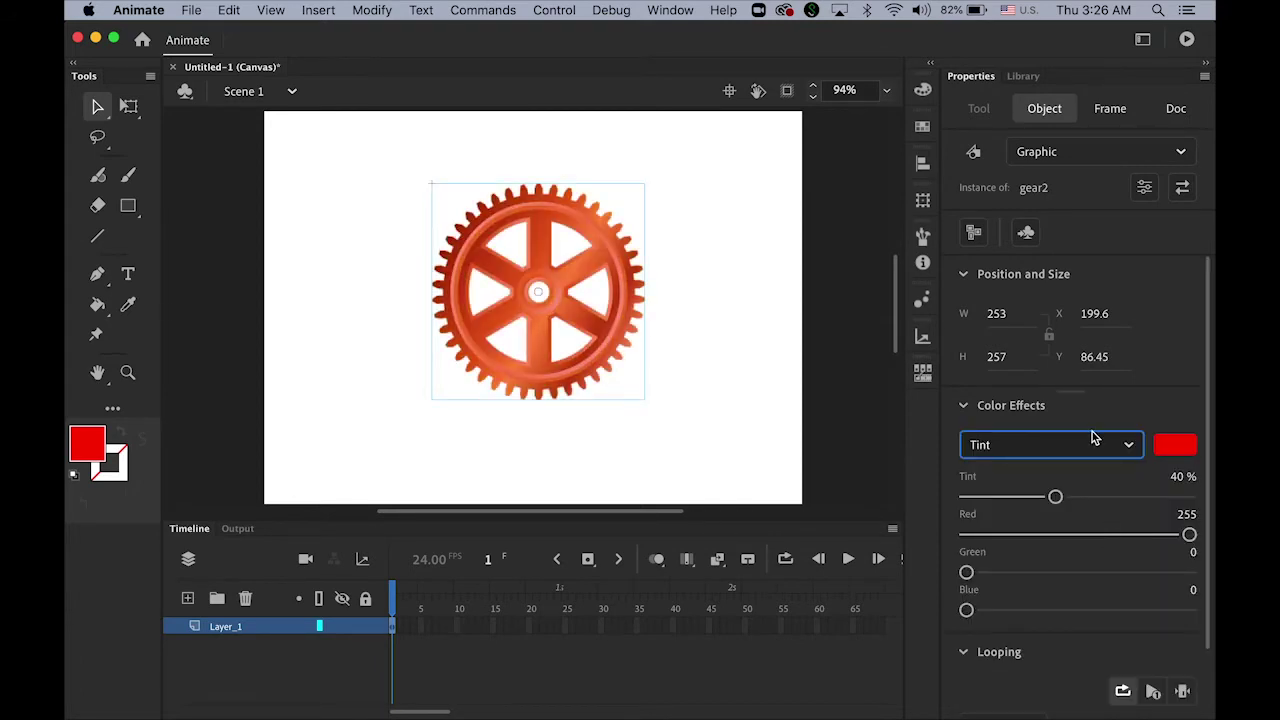
{"action": "mouse_move", "coordinate": [1060, 497]}
{"action": "left_mouse_down"}
{"action": "mouse_move", "coordinate": [1082, 497]}
{"action": "mouse_move", "coordinate": [1003, 497]}
{"action": "mouse_move", "coordinate": [1069, 497]}
{"action": "left_mouse_up"}
{"action": "mouse_move", "coordinate": [1188, 535]}
{"action": "left_mouse_down"}
{"action": "mouse_move", "coordinate": [1070, 537]}
{"action": "mouse_move", "coordinate": [1170, 536]}
{"action": "left_mouse_up"}
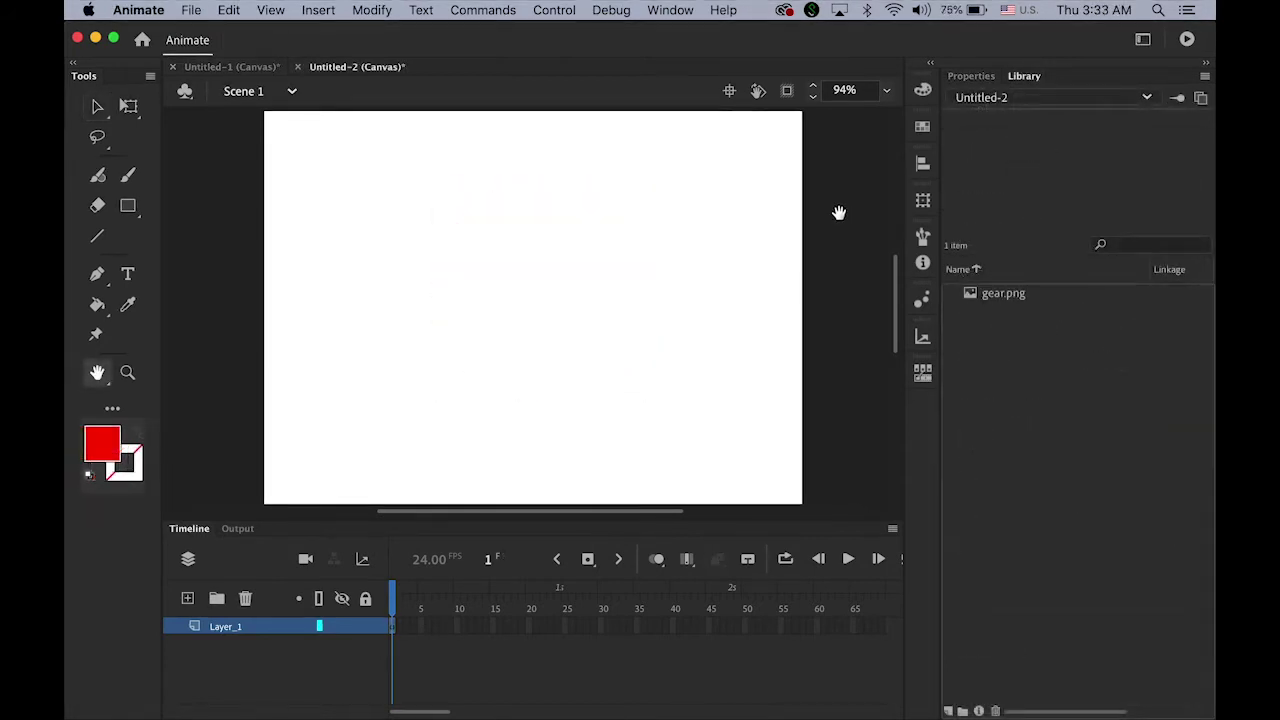
Create a new empty Movie Clip symbol named gear_mov in the Untitled-2 document
{"action": "left_click", "coordinate": [995, 296]}
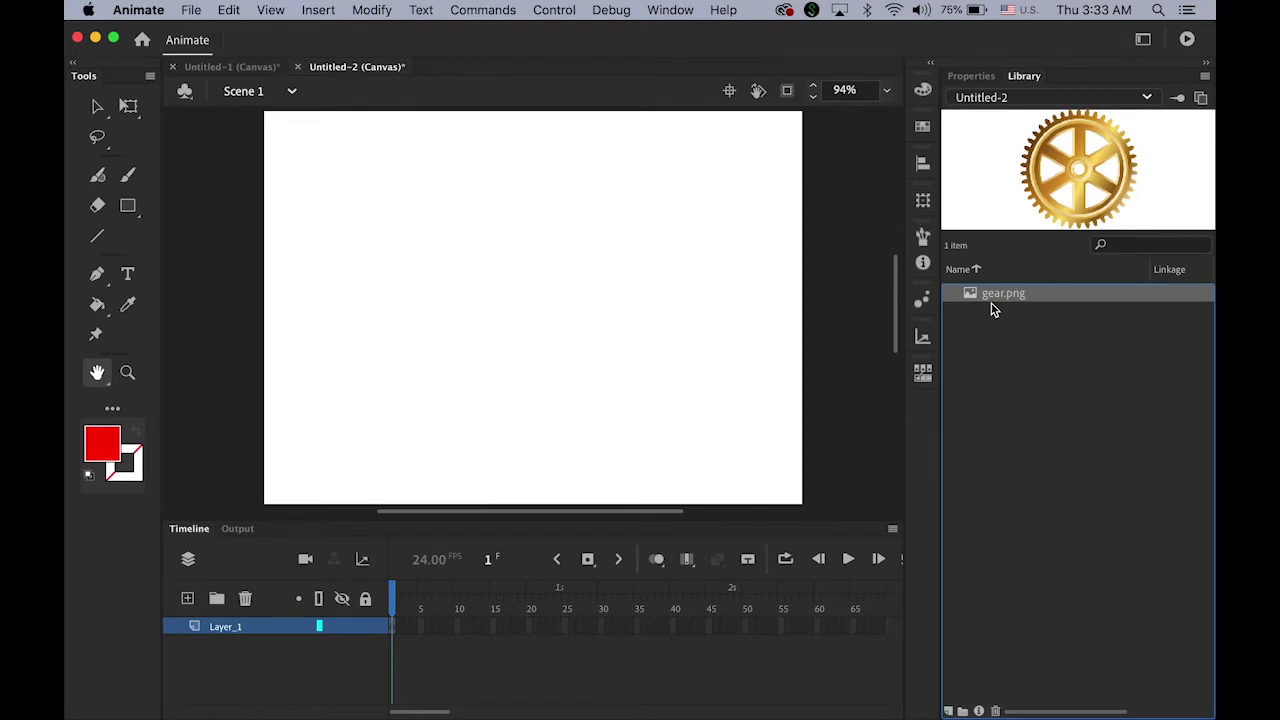
{"action": "left_click", "coordinate": [318, 9]}
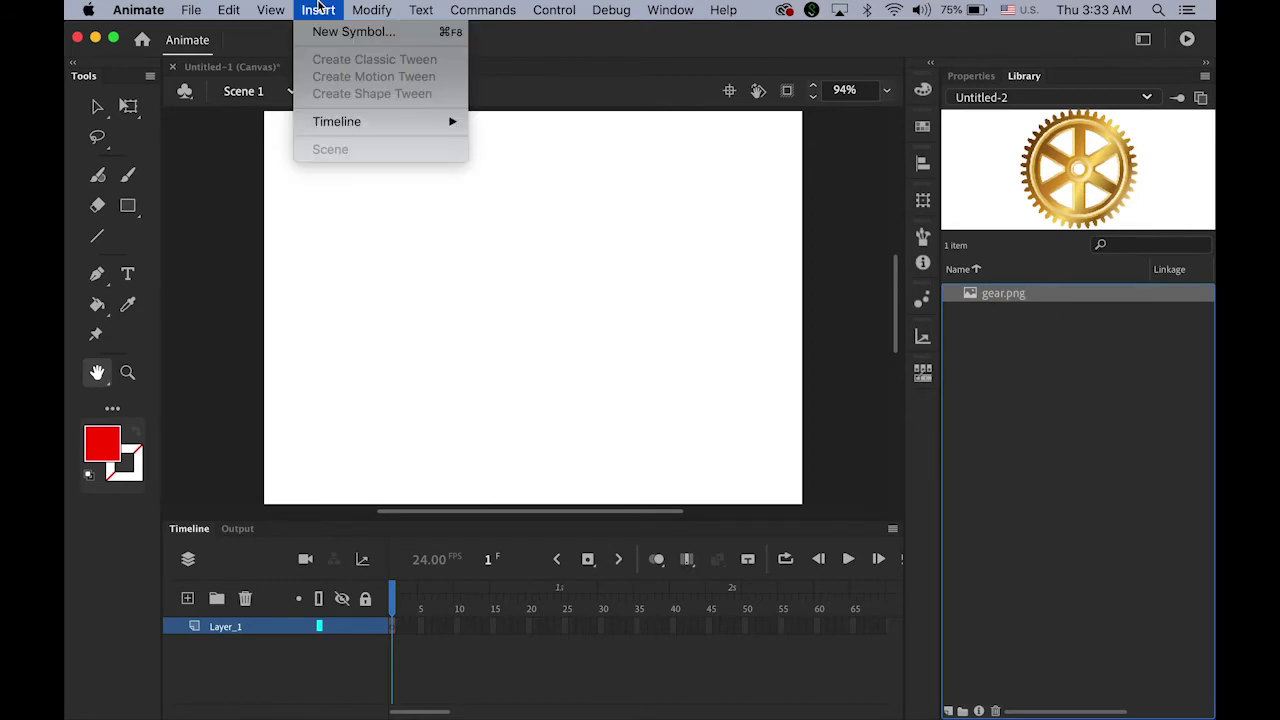
{"action": "left_click", "coordinate": [332, 33]}
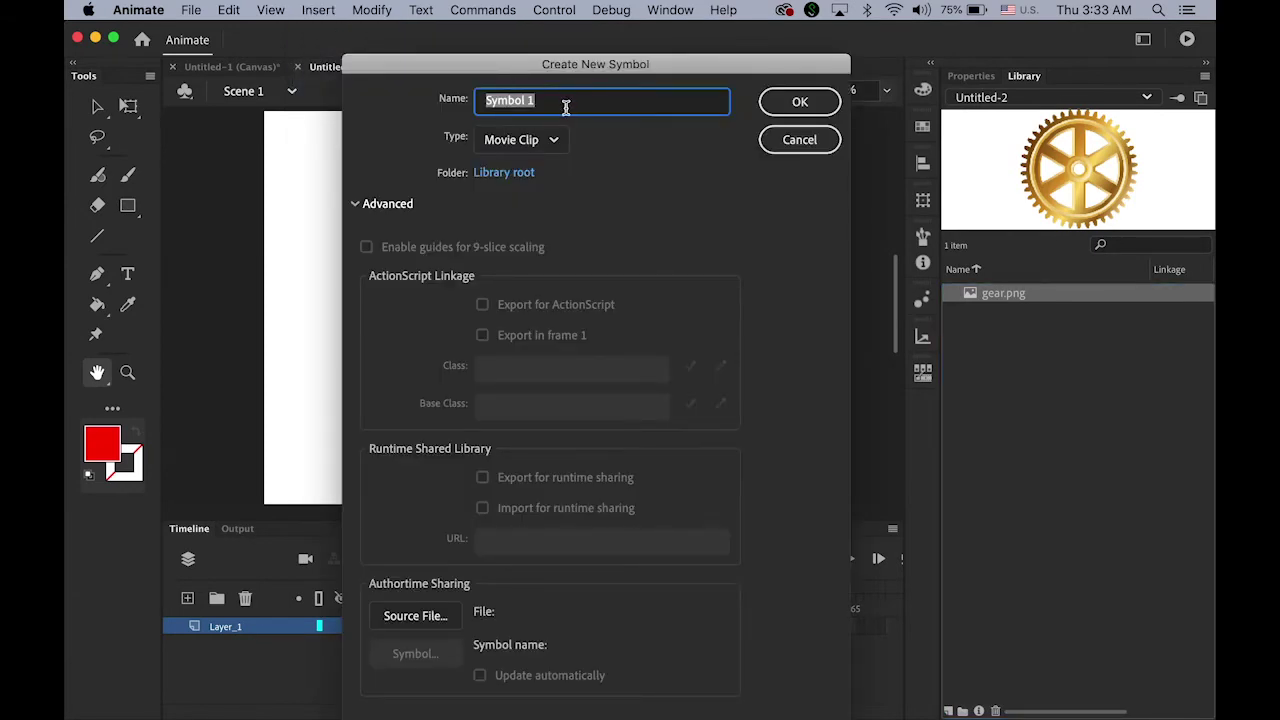
{"action": "type", "text": "gear_mov"}
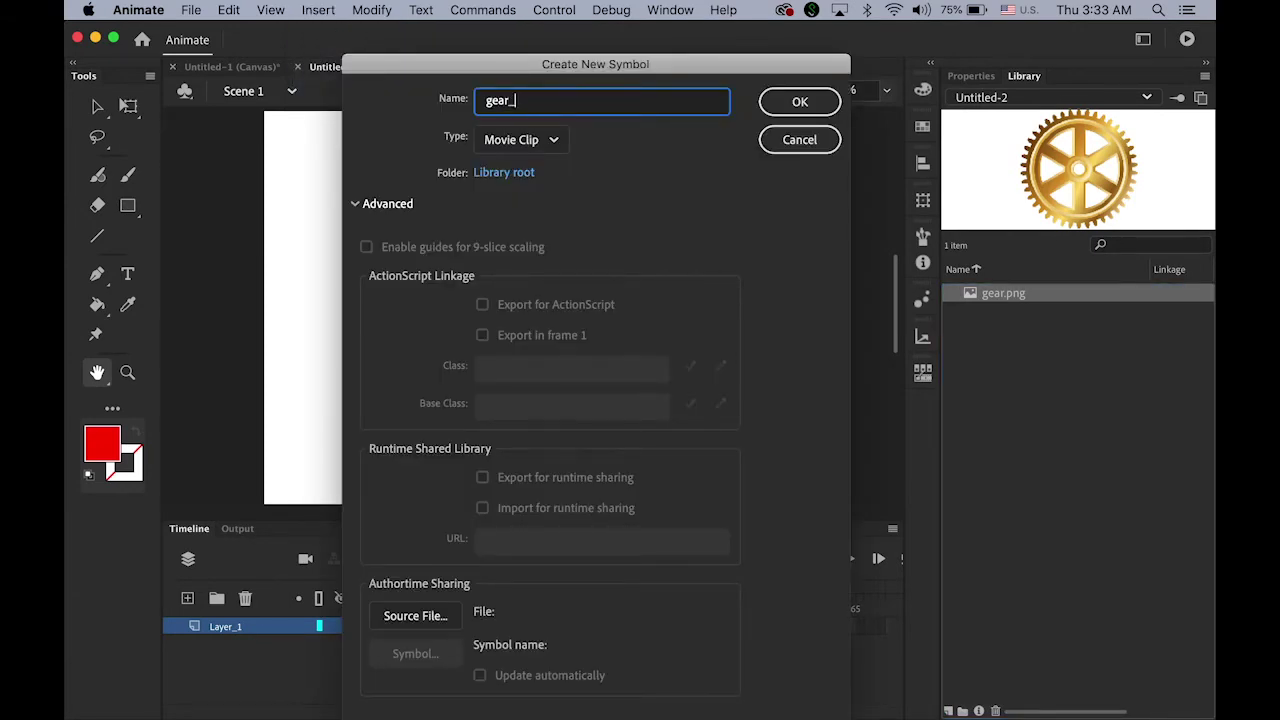
{"action": "left_click", "coordinate": [547, 144]}
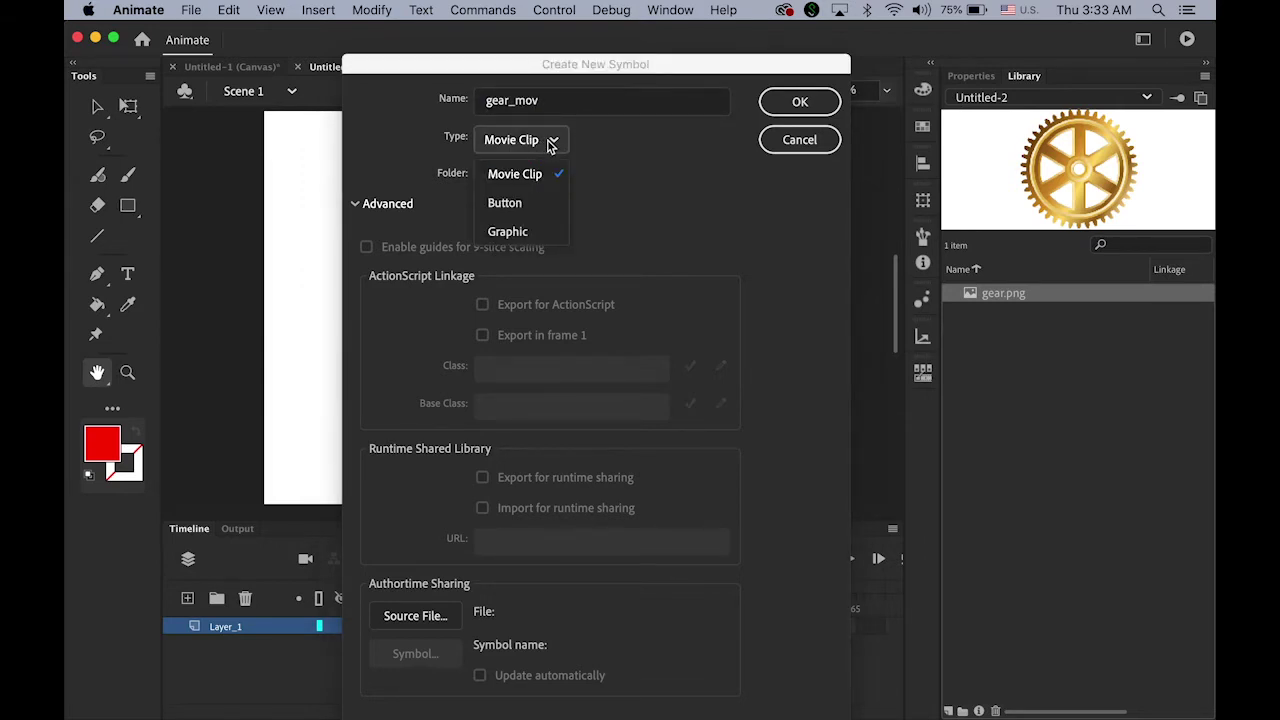
{"action": "left_click", "coordinate": [549, 146]}
{"action": "left_click", "coordinate": [800, 103]}
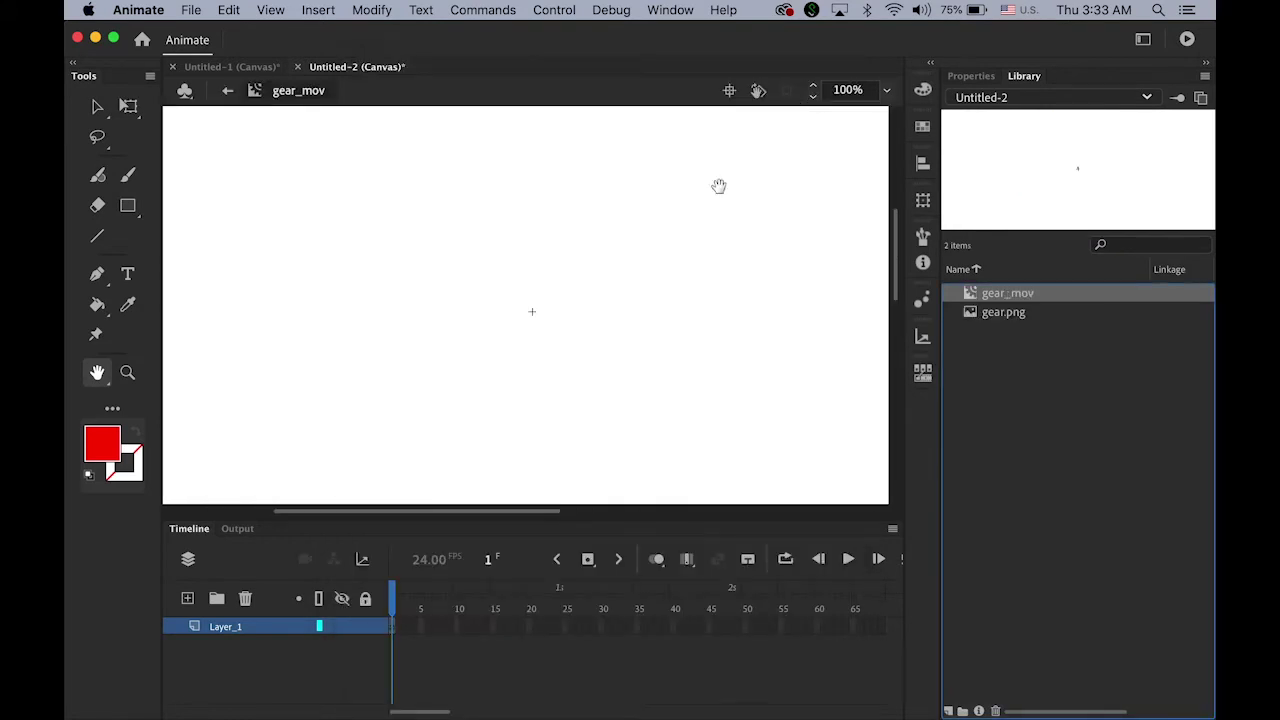
Place gear.png inside the gear_mov symbol with its upper-left corner on the registration point
{"action": "left_click_drag", "start_coordinate": [566, 343], "coordinate": [341, 230]}
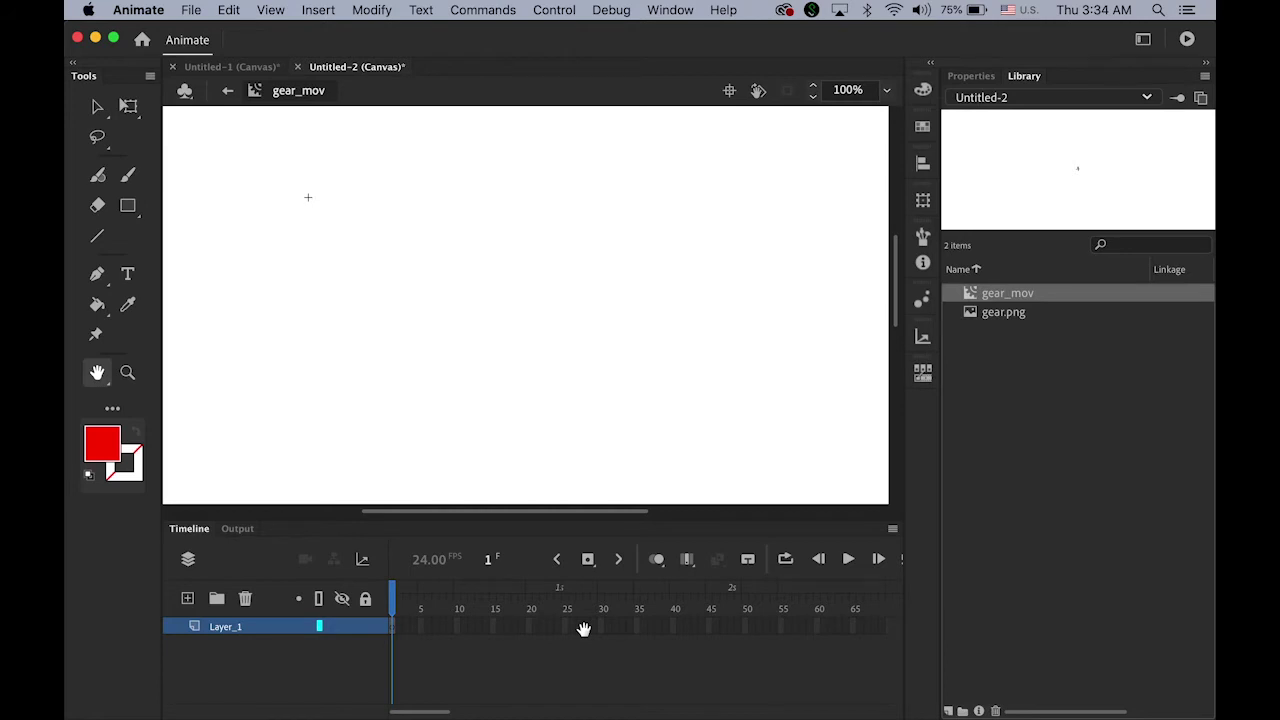
{"action": "left_click", "coordinate": [96, 106]}
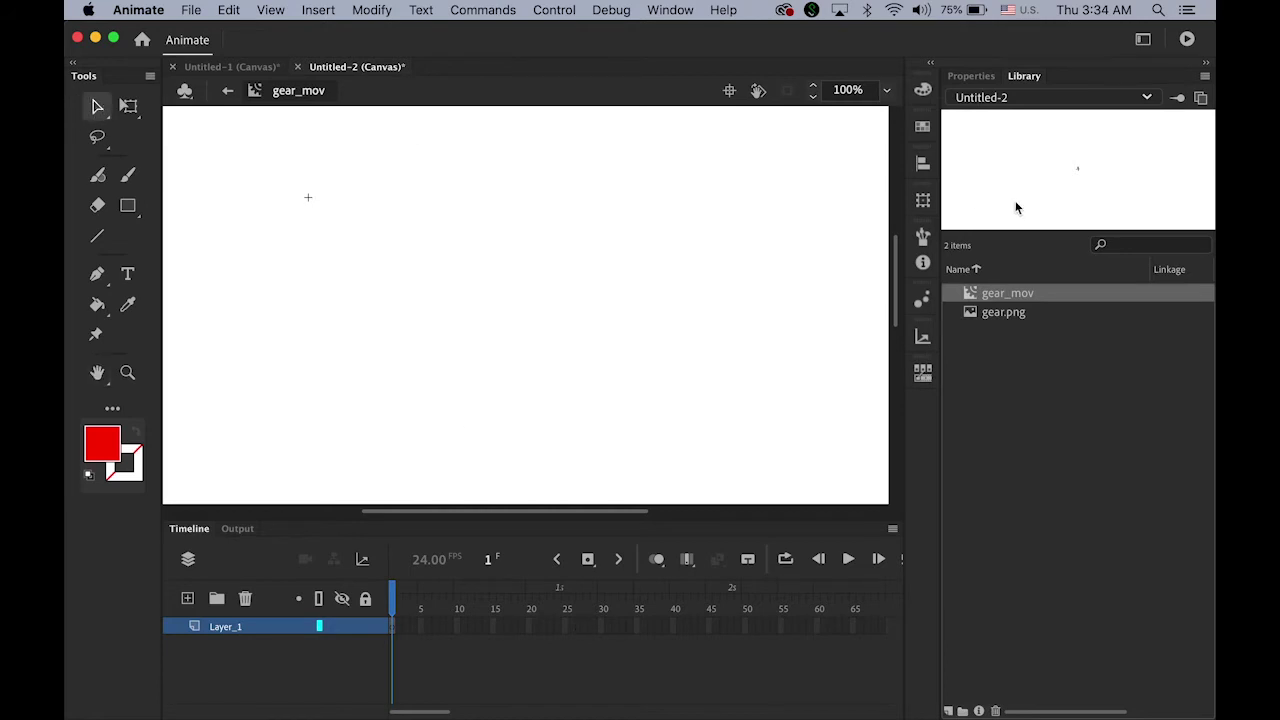
{"action": "left_click", "coordinate": [975, 316]}
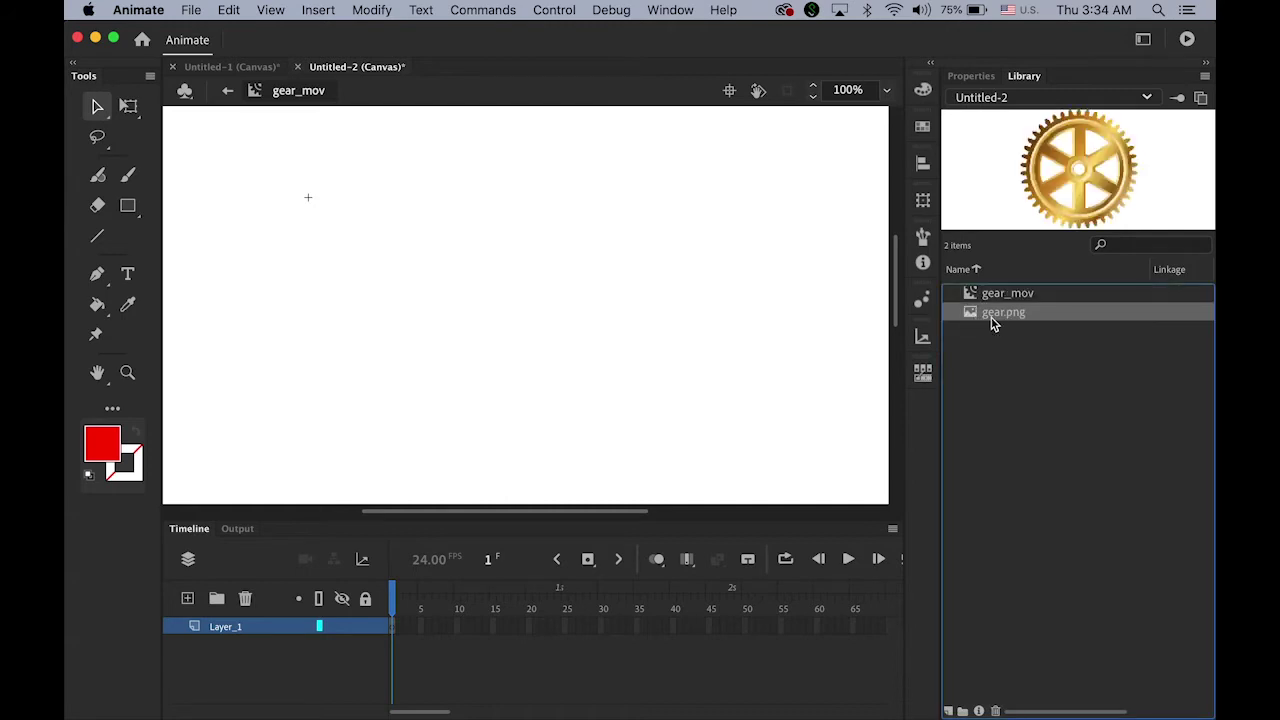
{"action": "left_click_drag", "start_coordinate": [975, 316], "coordinate": [458, 280]}
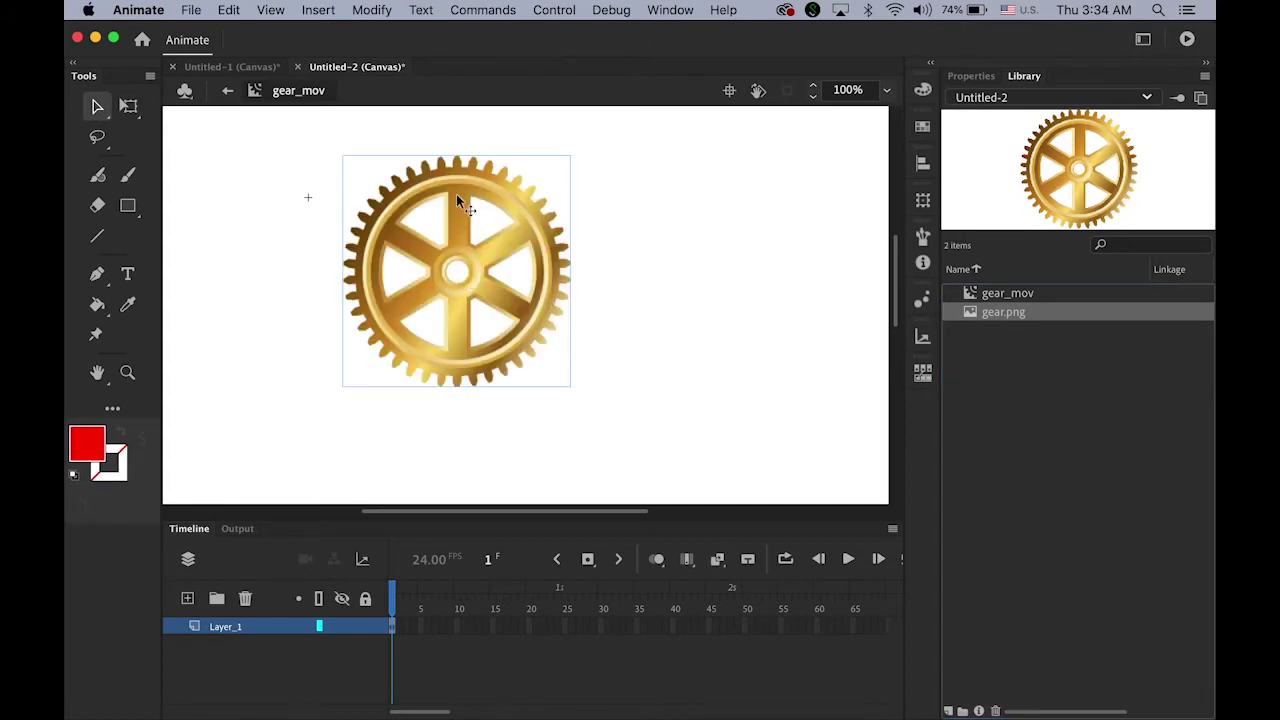
{"action": "left_click_drag", "start_coordinate": [455, 197], "coordinate": [425, 224]}
{"action": "left_click", "coordinate": [669, 270]}
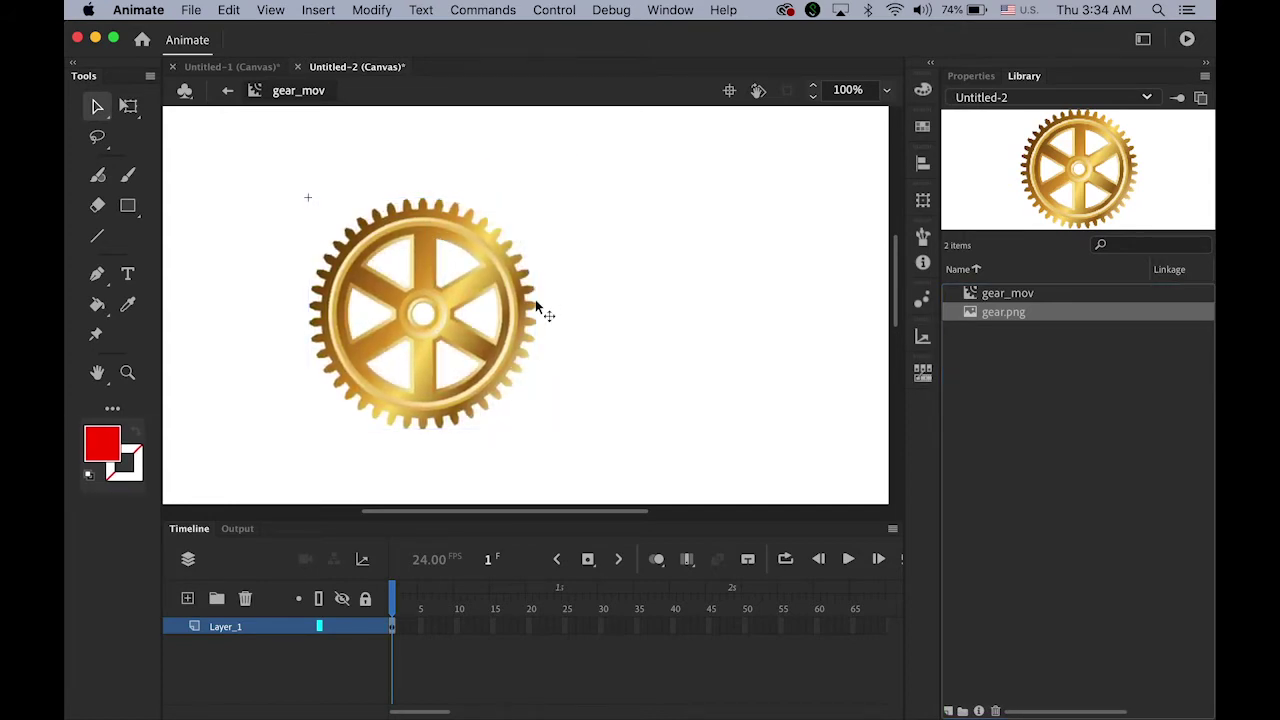
{"action": "left_click", "coordinate": [510, 289]}
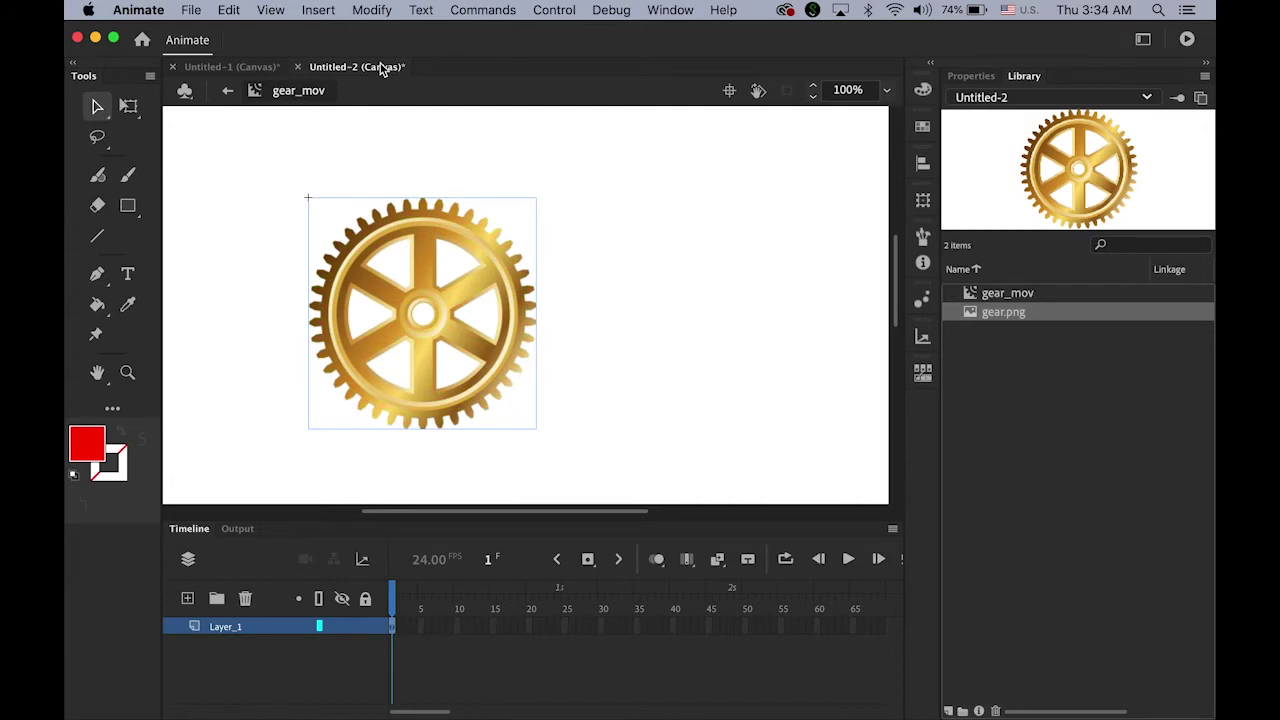
Create a classic tween for the gear on Layer_1 and insert an ending keyframe at frame 24
{"action": "left_click", "coordinate": [322, 9]}
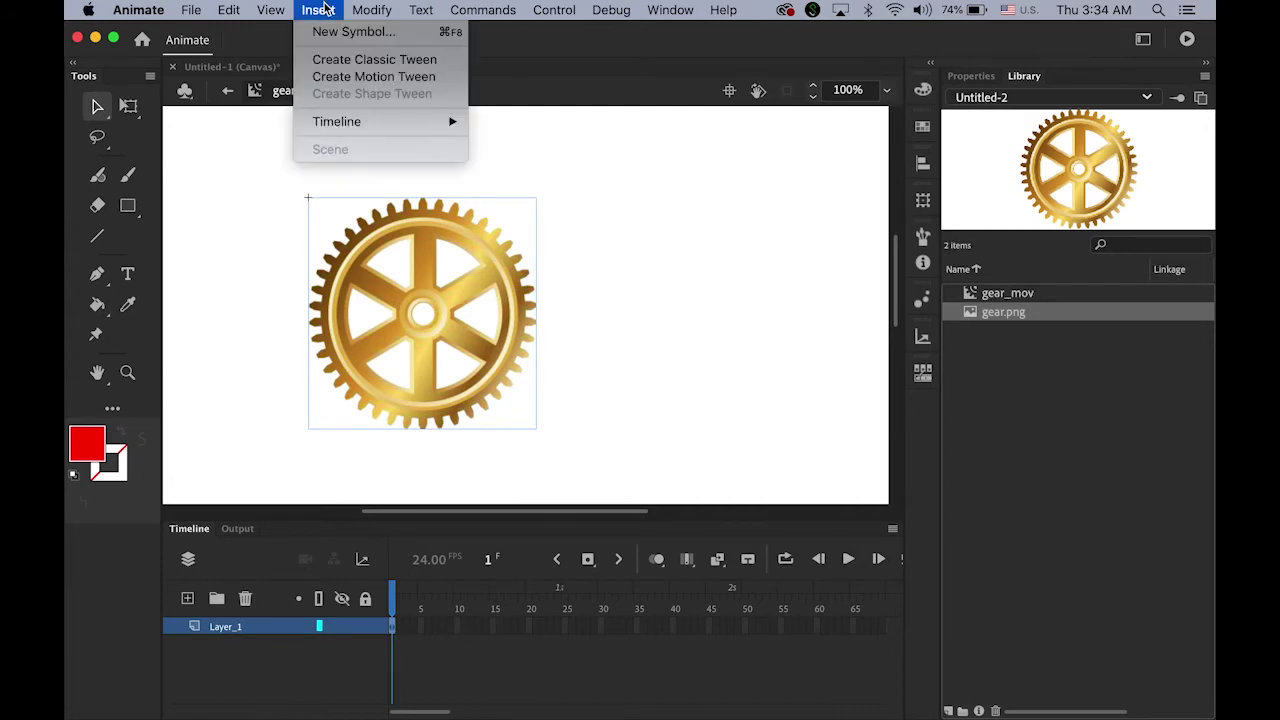
{"action": "left_click", "coordinate": [352, 66]}
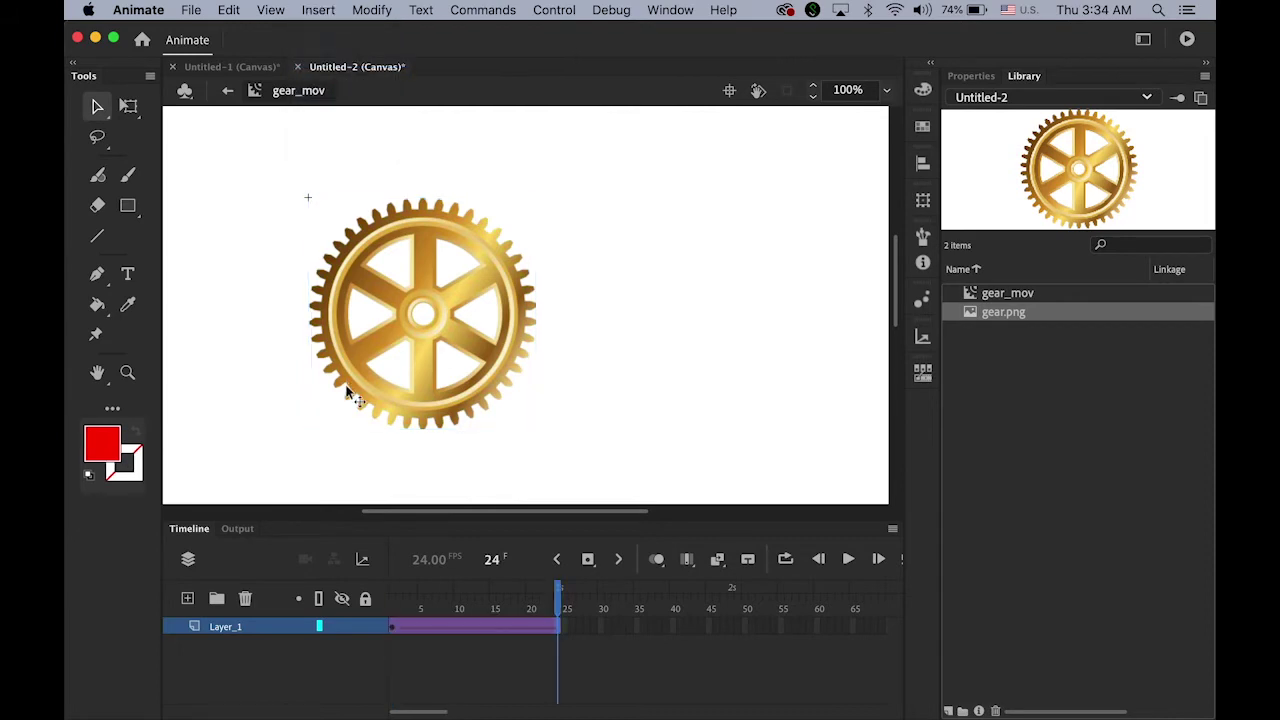
{"action": "left_click", "coordinate": [589, 560]}
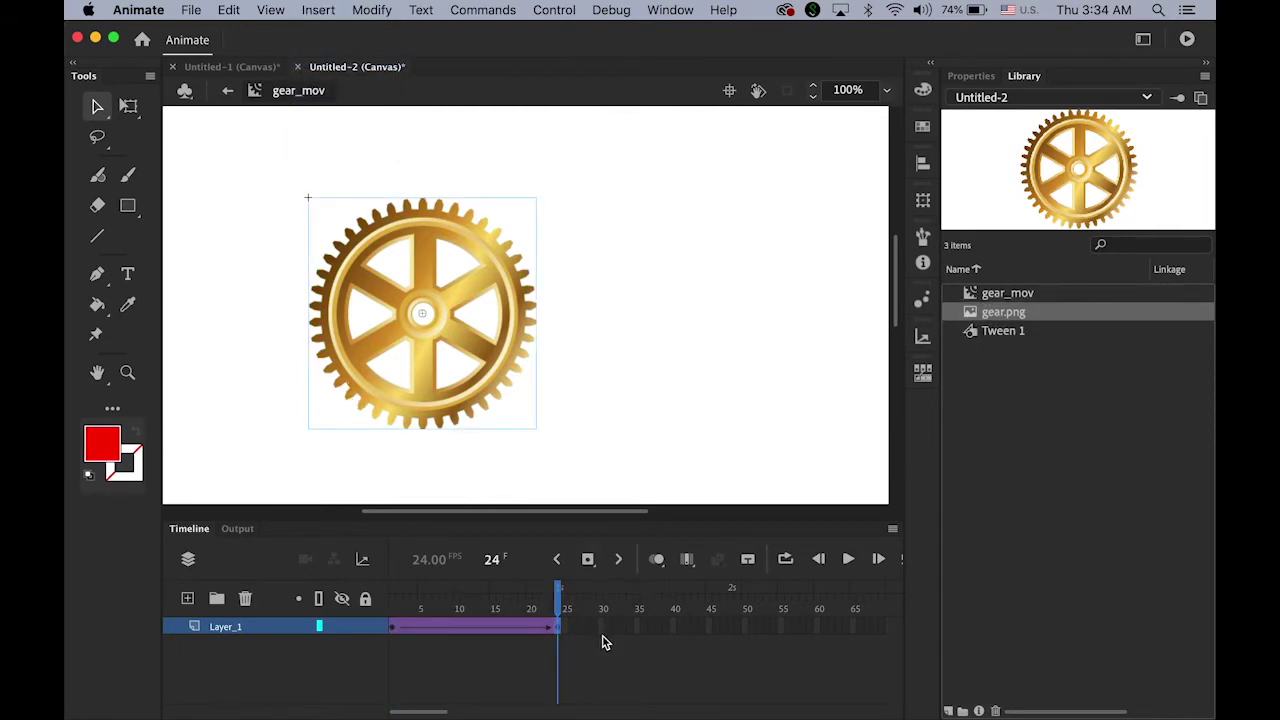
Set the classic tween starting at frame 1 to rotate Clockwise and preview the animation in the timeline
{"action": "left_click", "coordinate": [395, 630]}
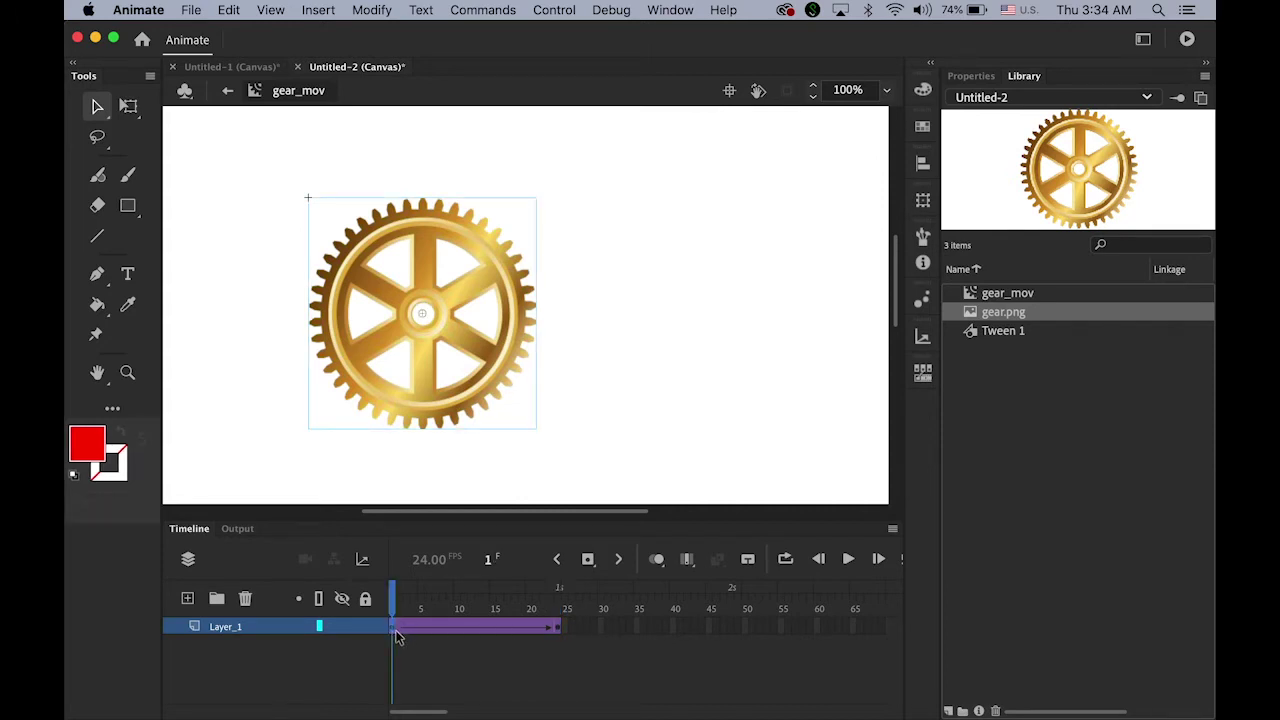
{"action": "left_click", "coordinate": [973, 78]}
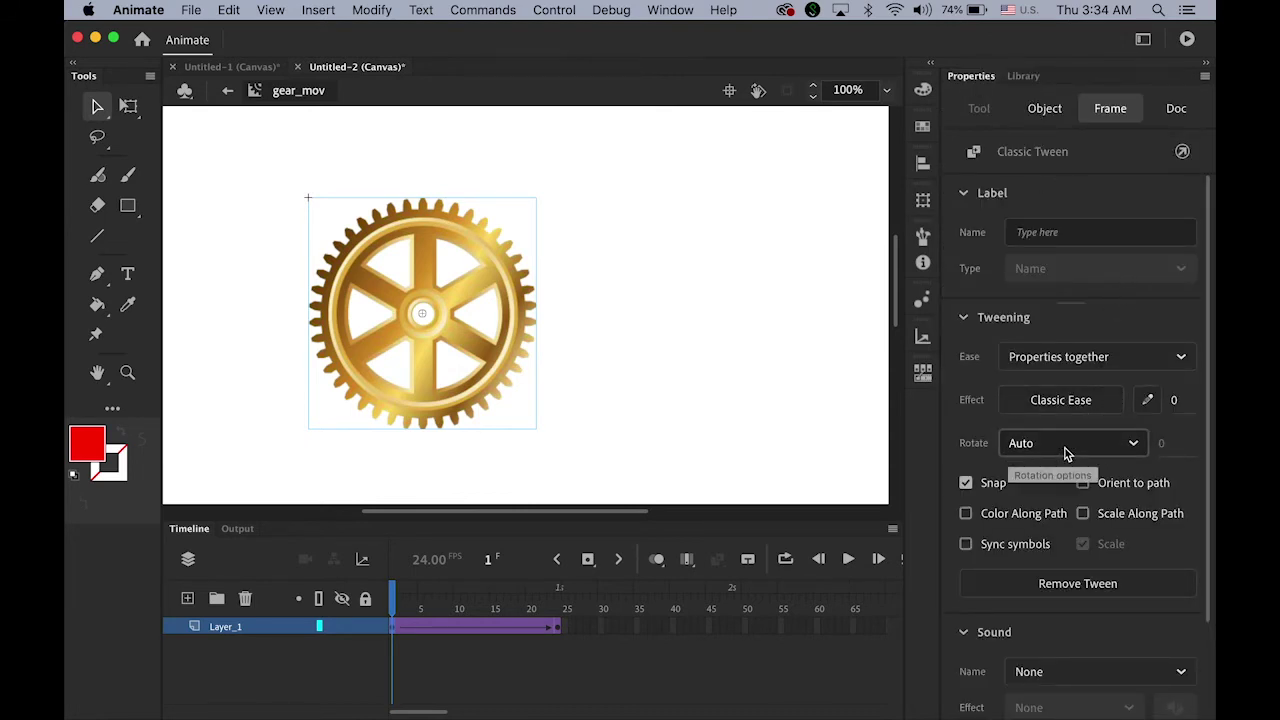
{"action": "left_click", "coordinate": [1134, 447]}
{"action": "left_click", "coordinate": [1090, 541]}
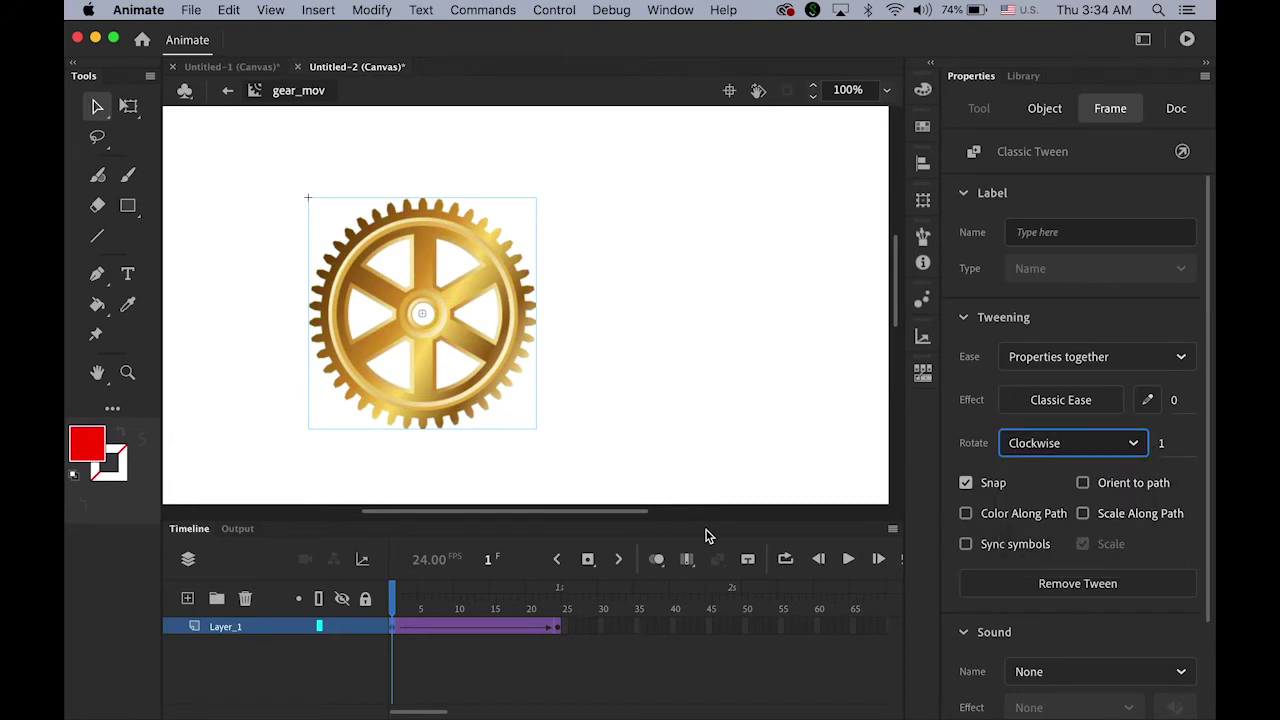
{"action": "left_click", "coordinate": [848, 559]}
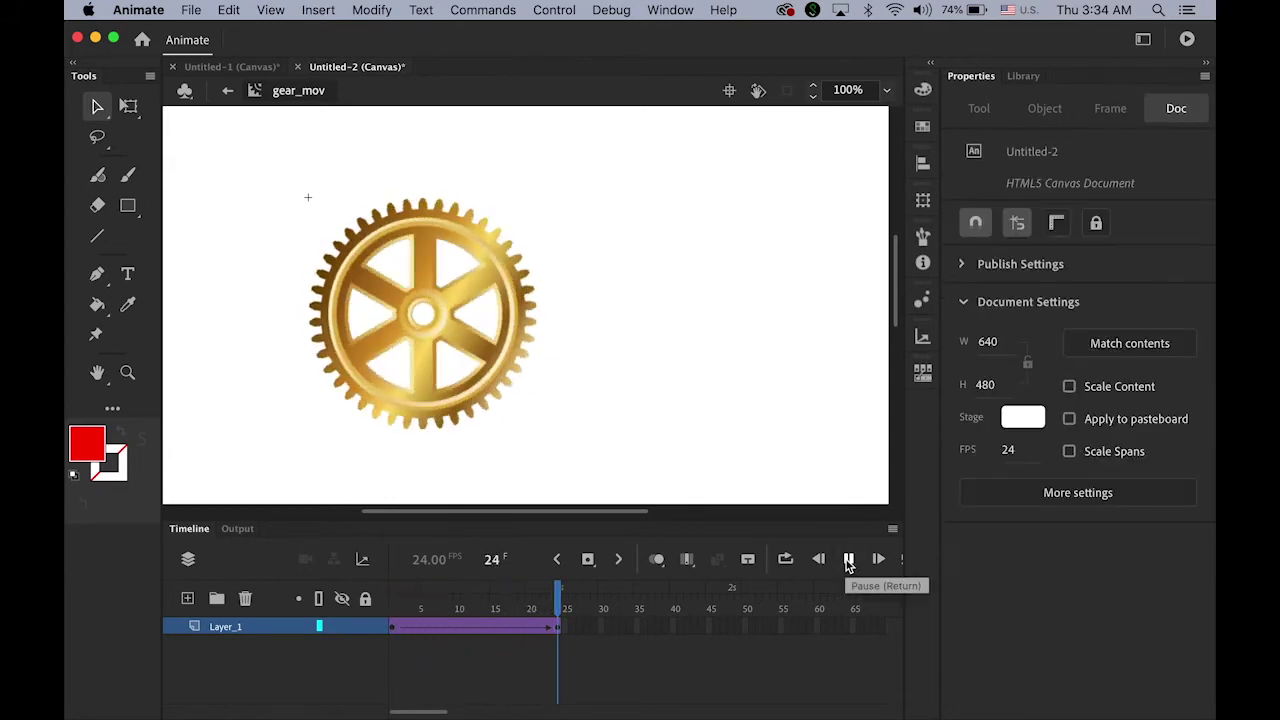
{"action": "left_click", "coordinate": [848, 560]}
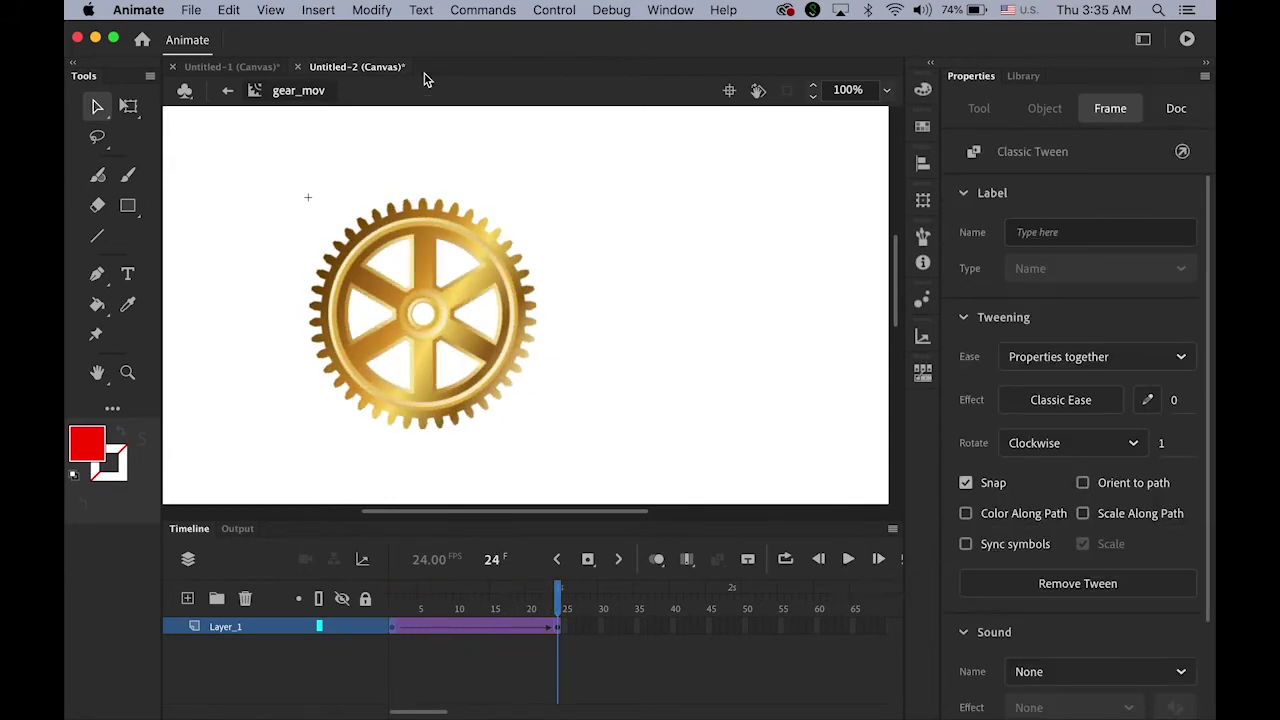
Return to Scene 1 and place an instance of the gear_mov movie clip at the center of the stage
{"action": "left_click", "coordinate": [228, 91]}
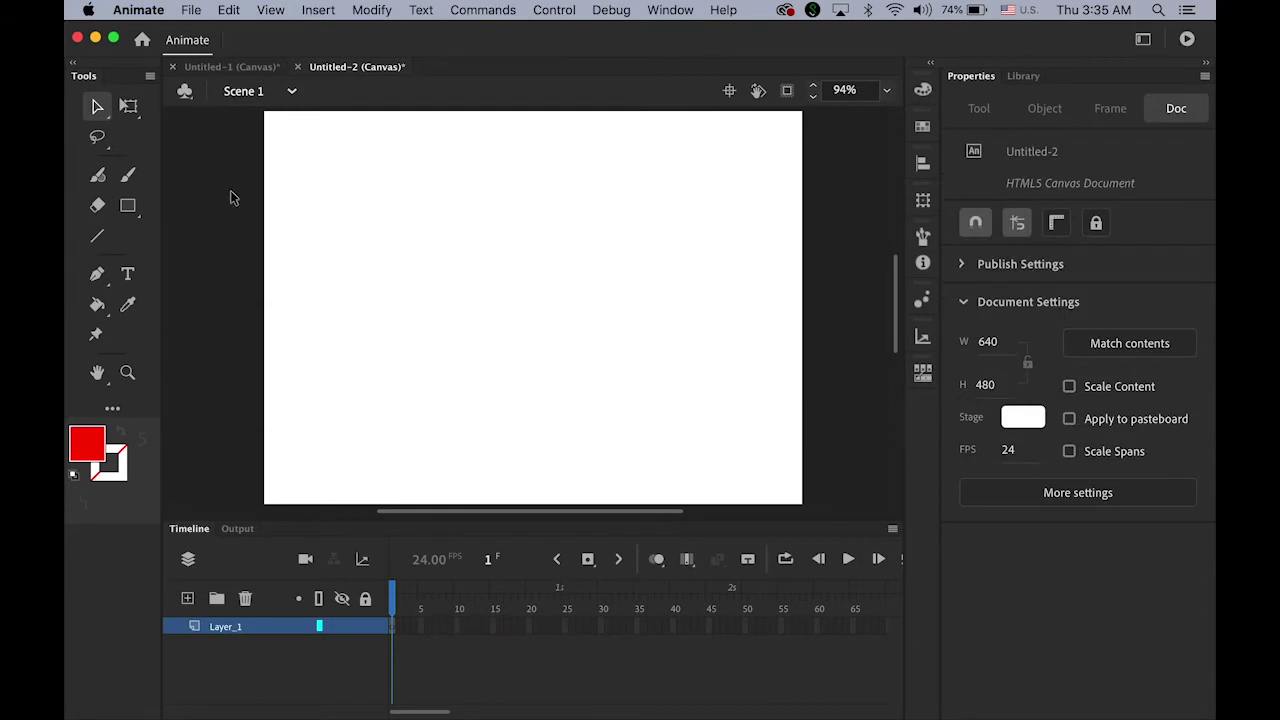
{"action": "left_click", "coordinate": [1028, 80]}
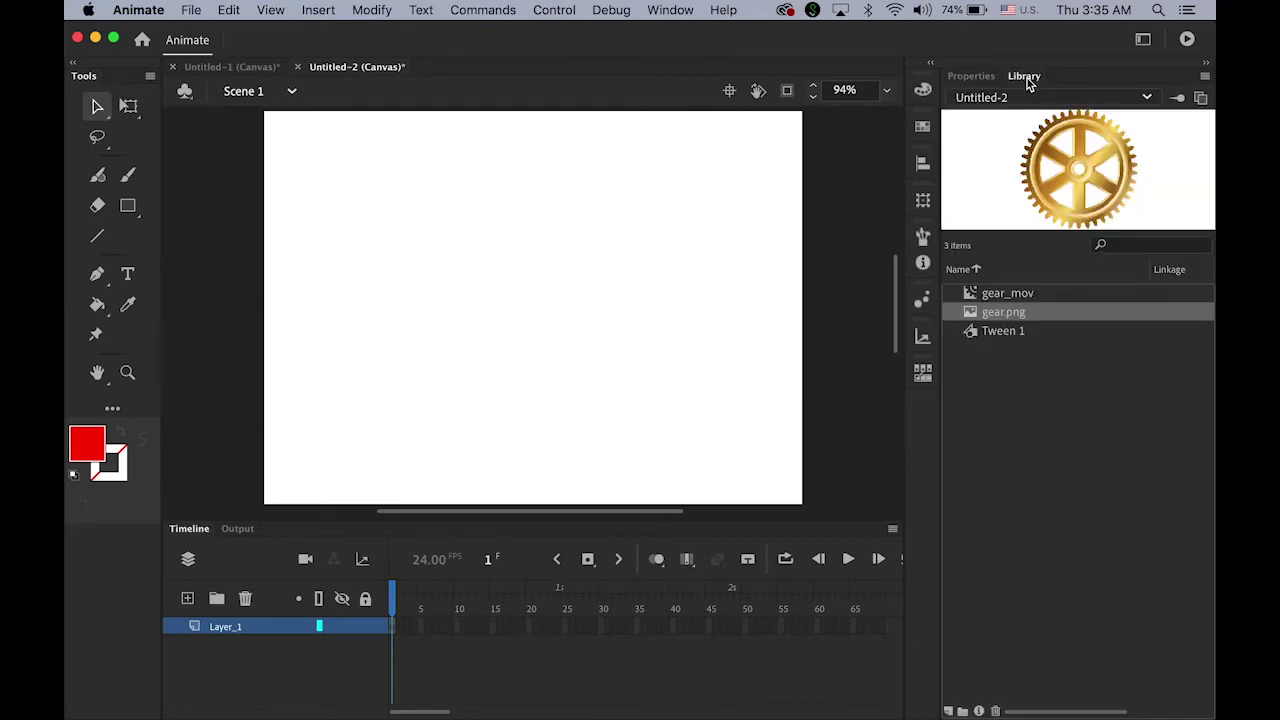
{"action": "left_click", "coordinate": [977, 296]}
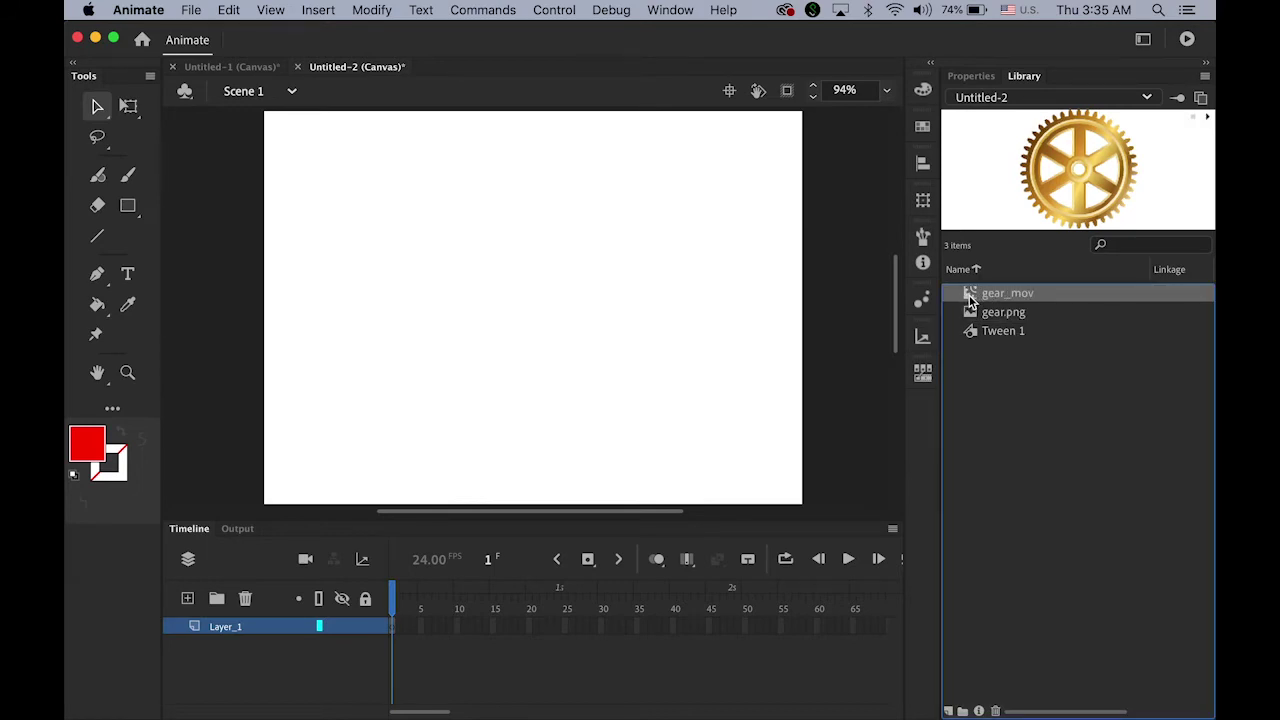
{"action": "left_click_drag", "start_coordinate": [970, 300], "coordinate": [535, 308]}
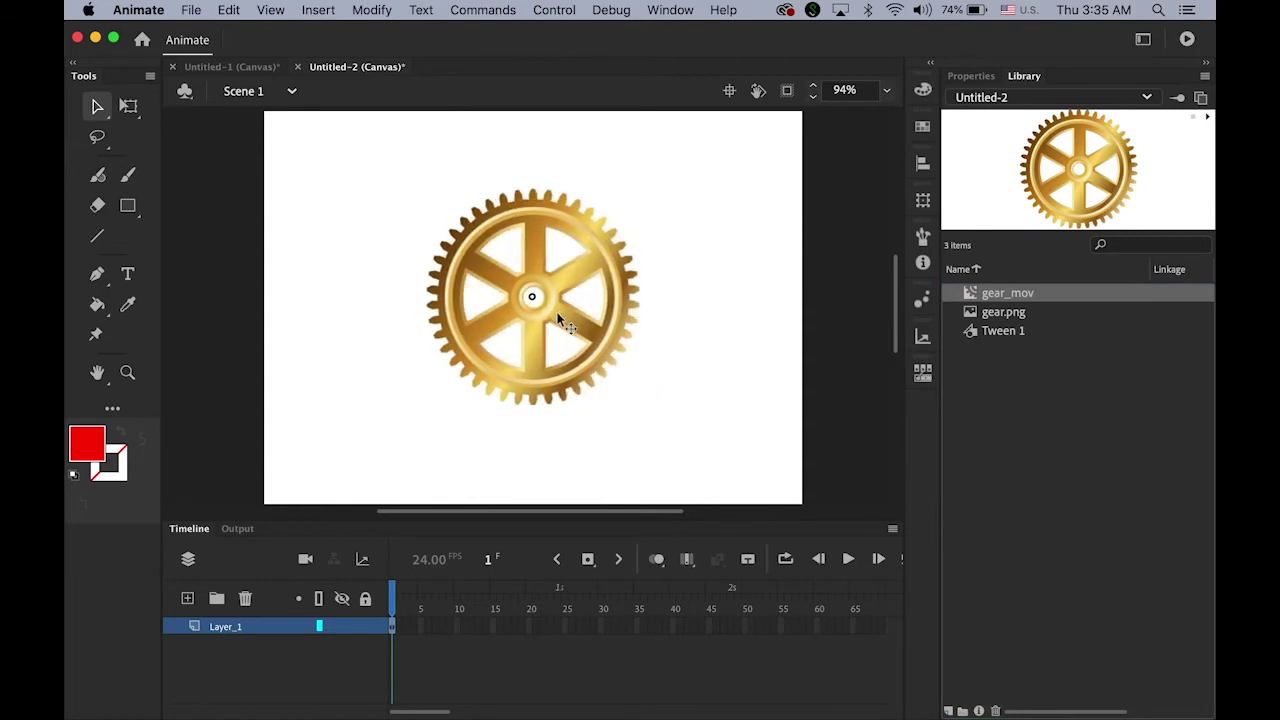
{"action": "left_click", "coordinate": [587, 320]}
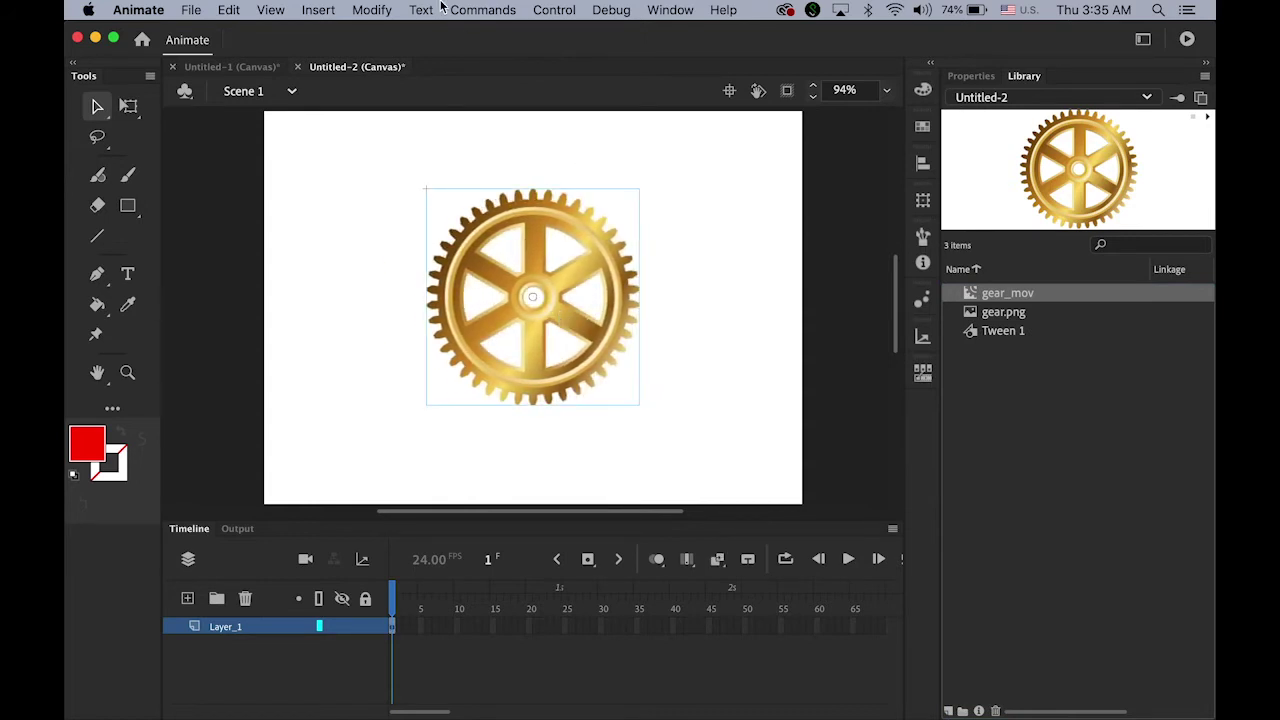
Test the gear_mov movie in the browser and return to the document's timeline in Animate
{"action": "left_click", "coordinate": [570, 12]}
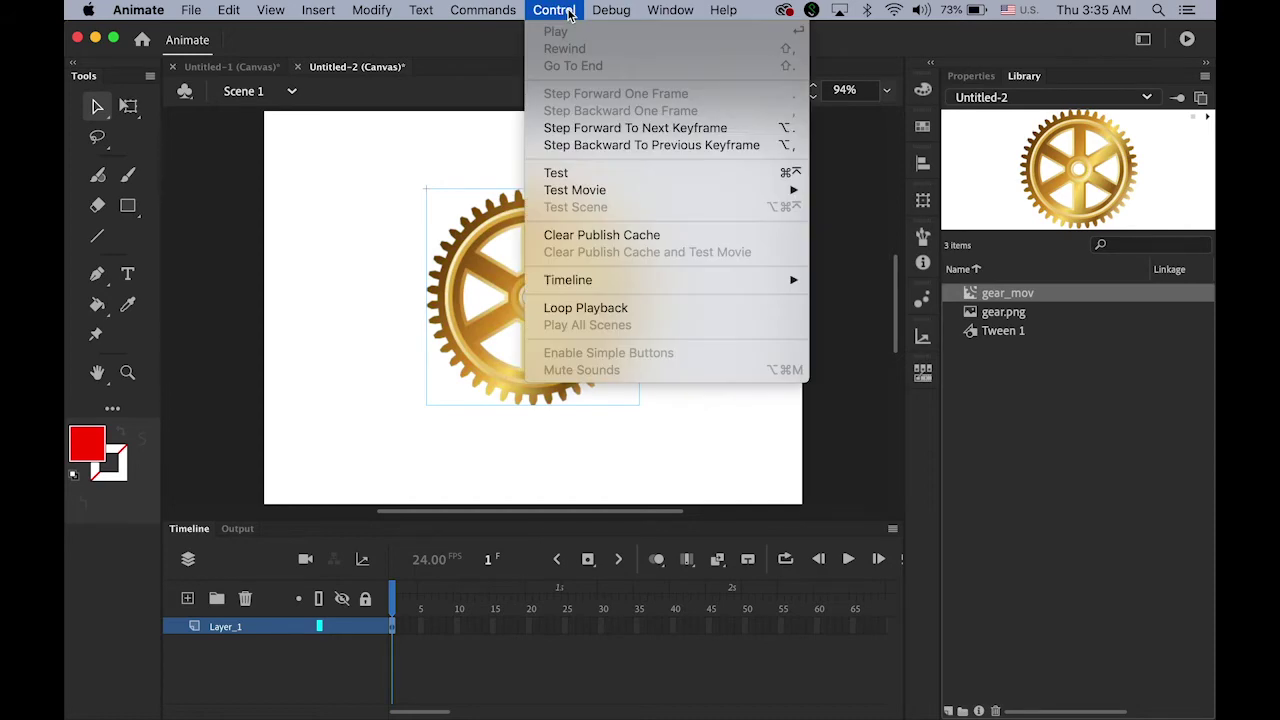
{"action": "mouse_move", "coordinate": [620, 194]}
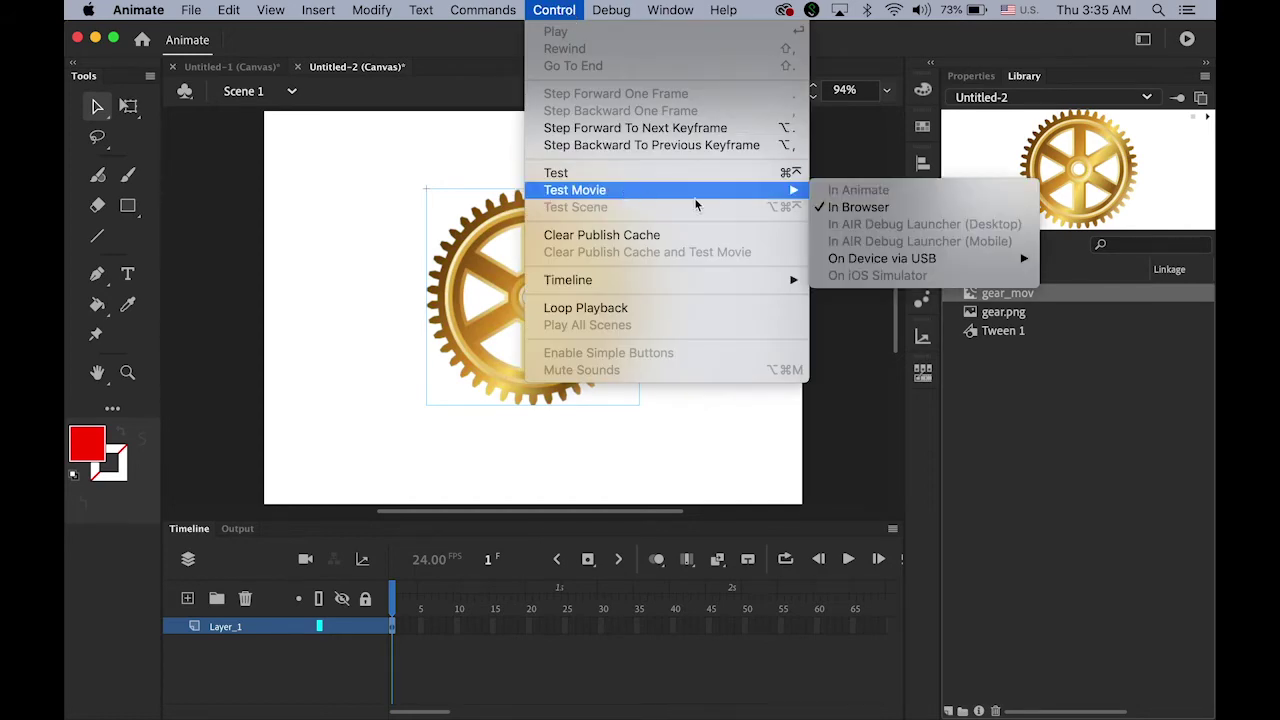
{"action": "left_click", "coordinate": [858, 207]}
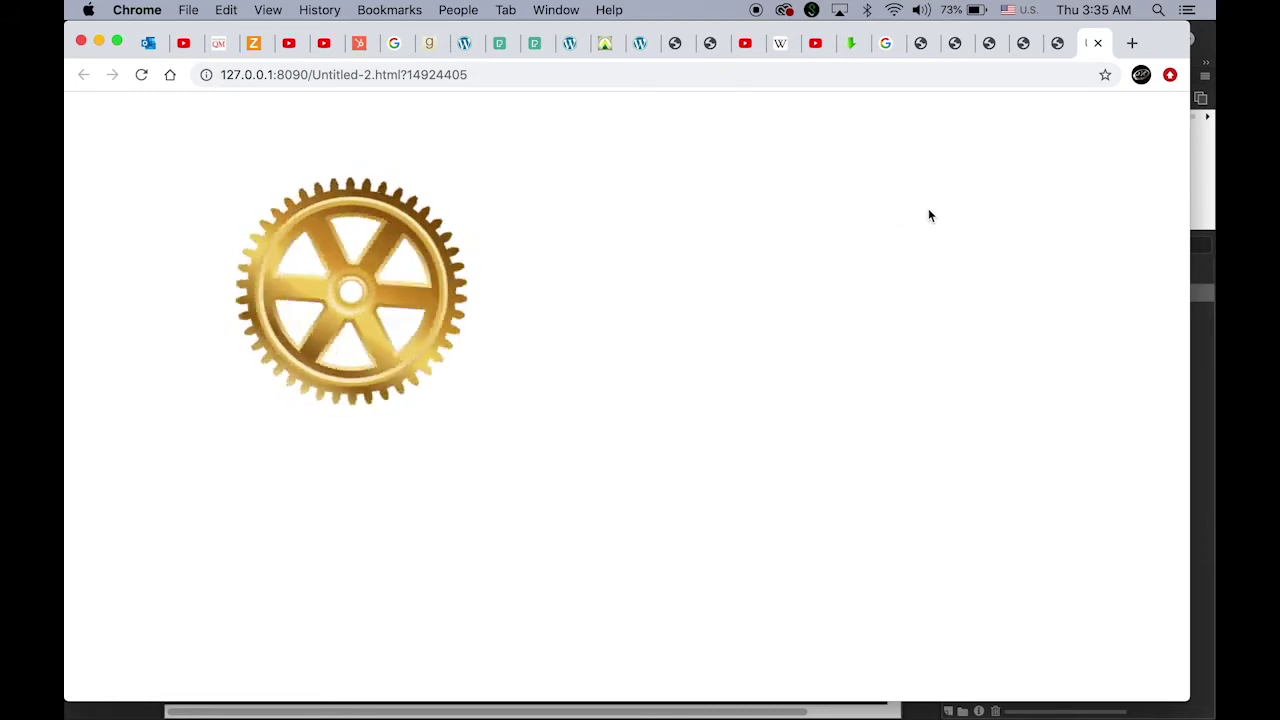
{"action": "left_click", "coordinate": [1208, 390]}
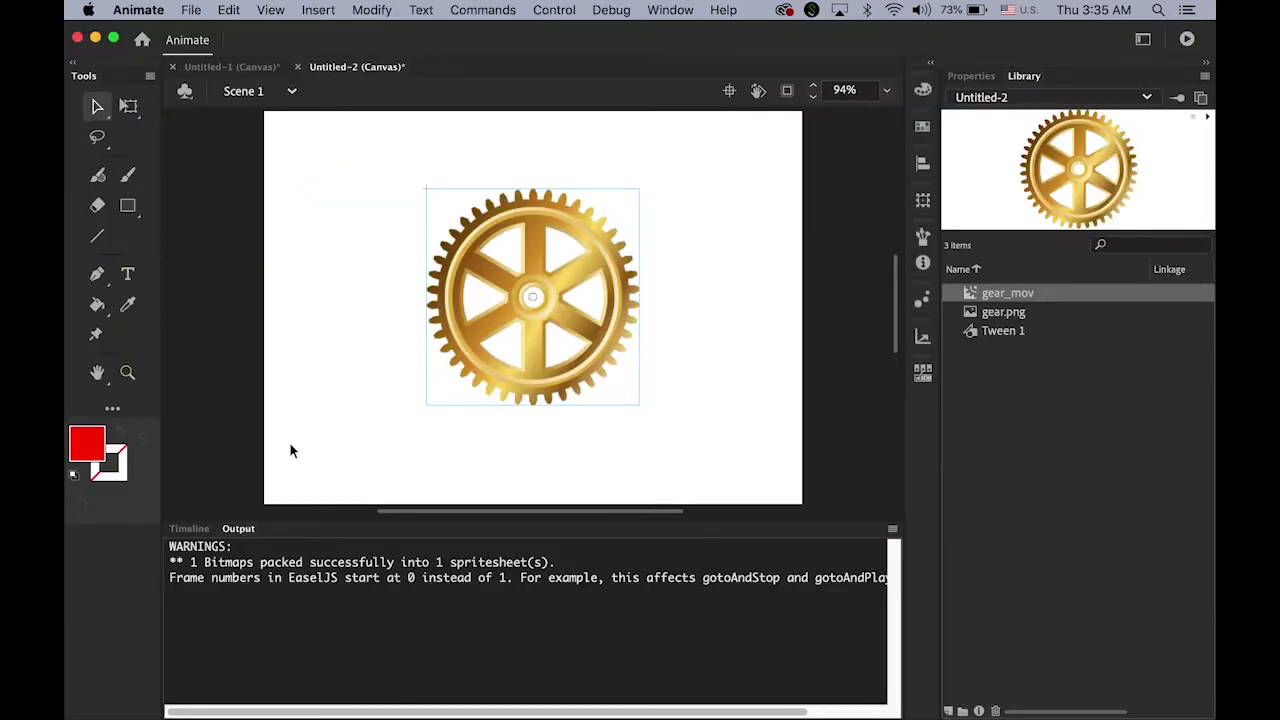
{"action": "left_click", "coordinate": [197, 529]}
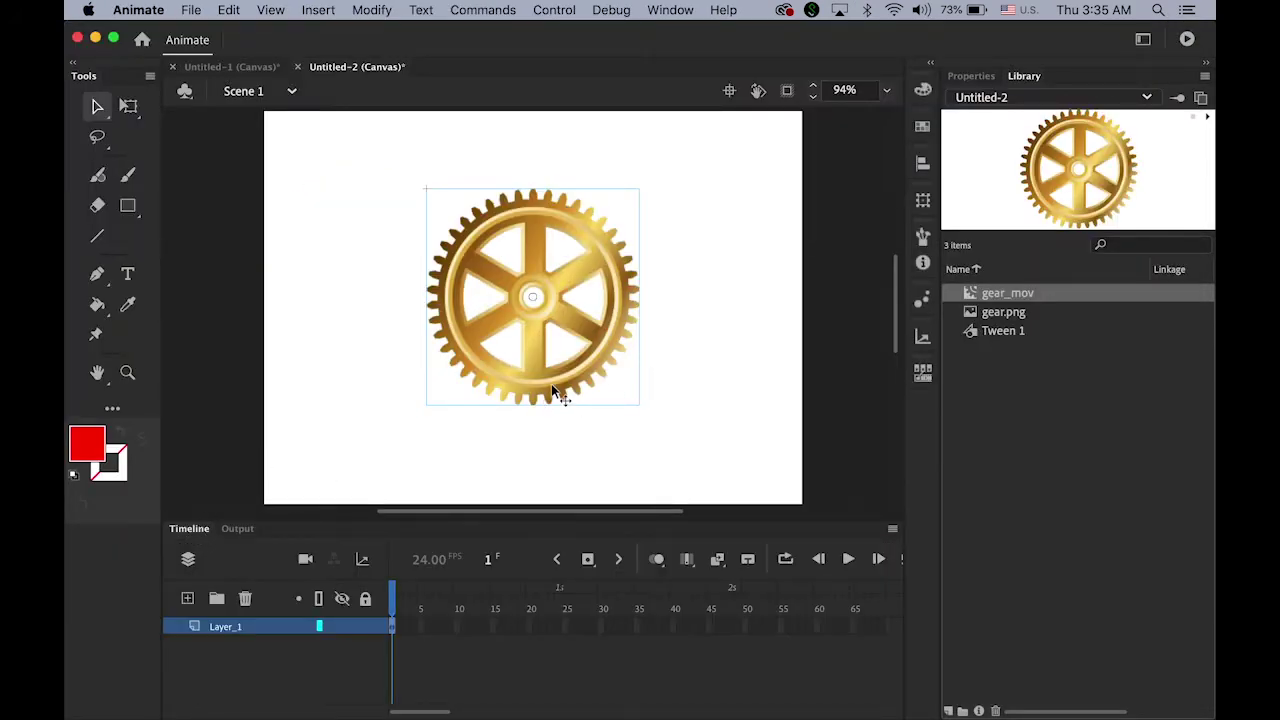
Add a second gear_mov instance, scale it to about half size, and arrange it at the large gear's lower-right edge
{"action": "left_click", "coordinate": [969, 80]}
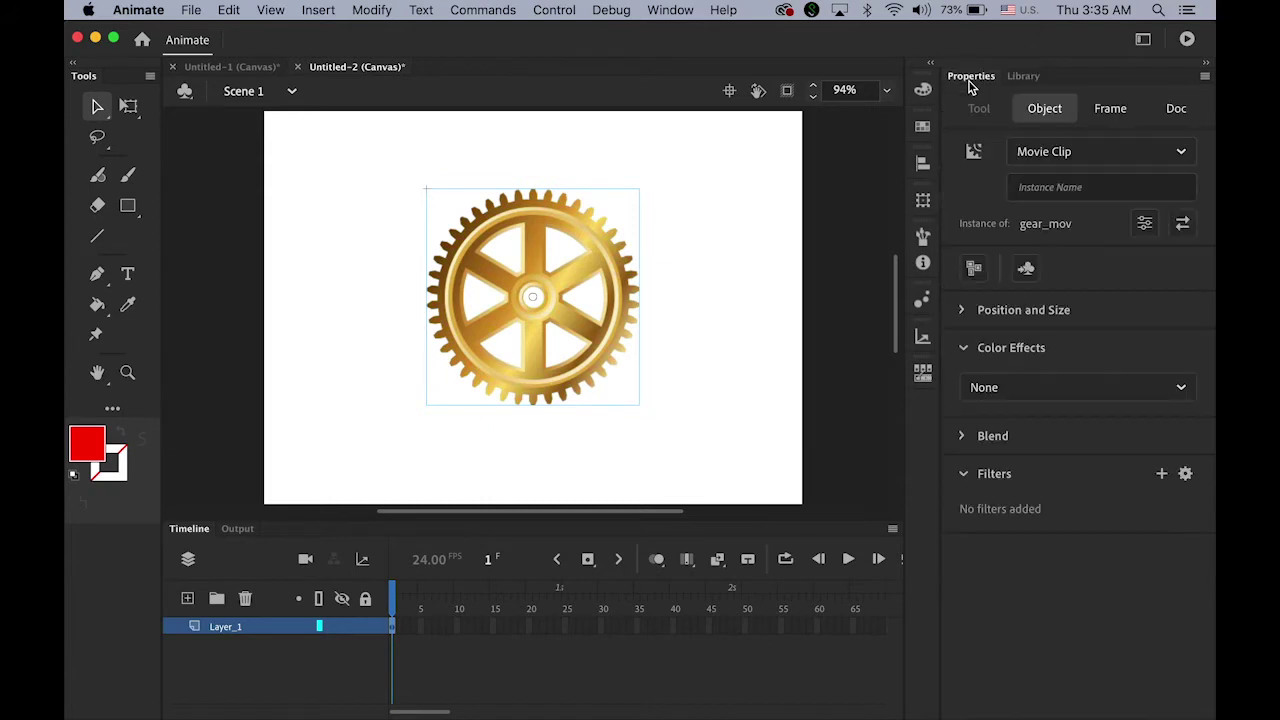
{"action": "left_click", "coordinate": [1026, 78]}
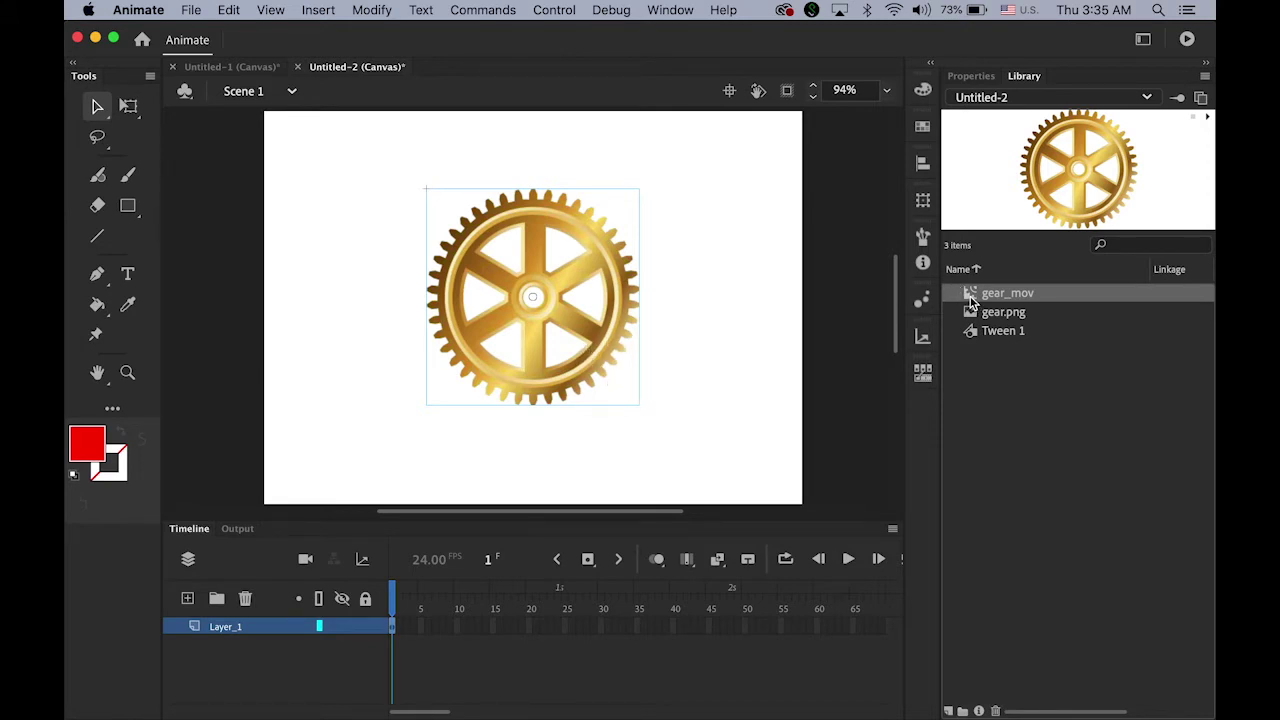
{"action": "left_click_drag", "start_coordinate": [970, 300], "coordinate": [808, 283]}
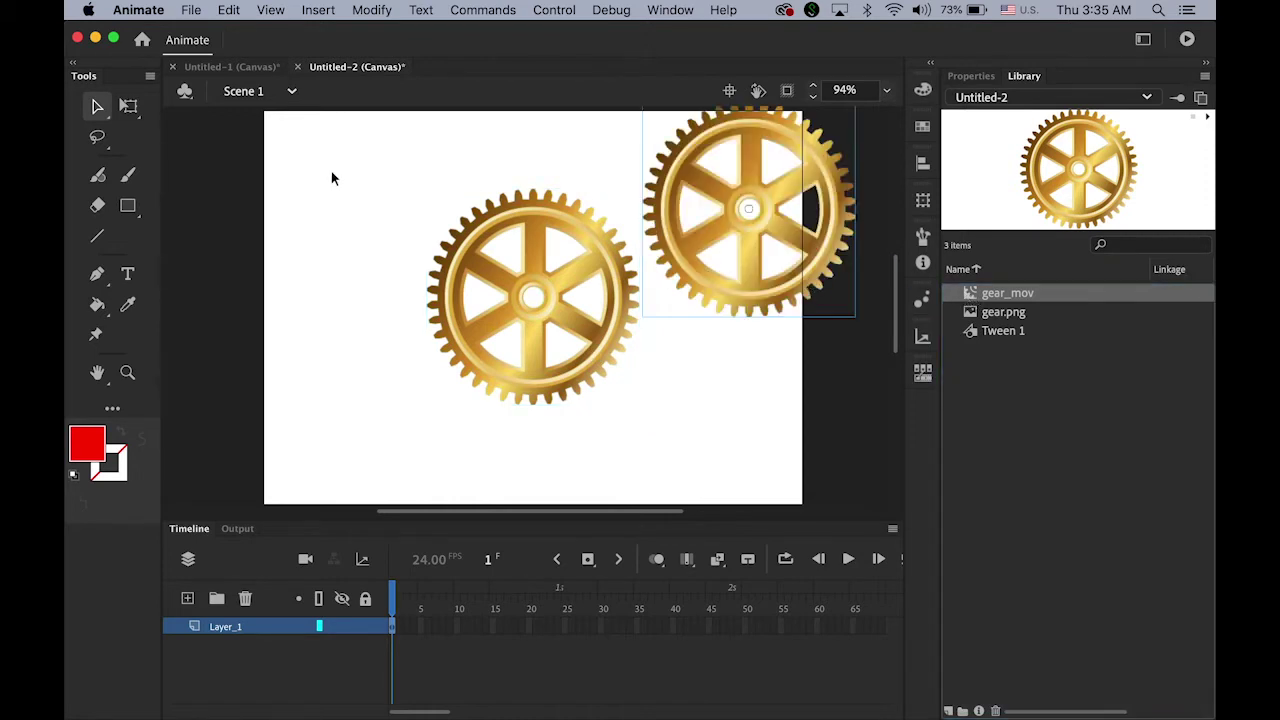
{"action": "left_click", "coordinate": [128, 106]}
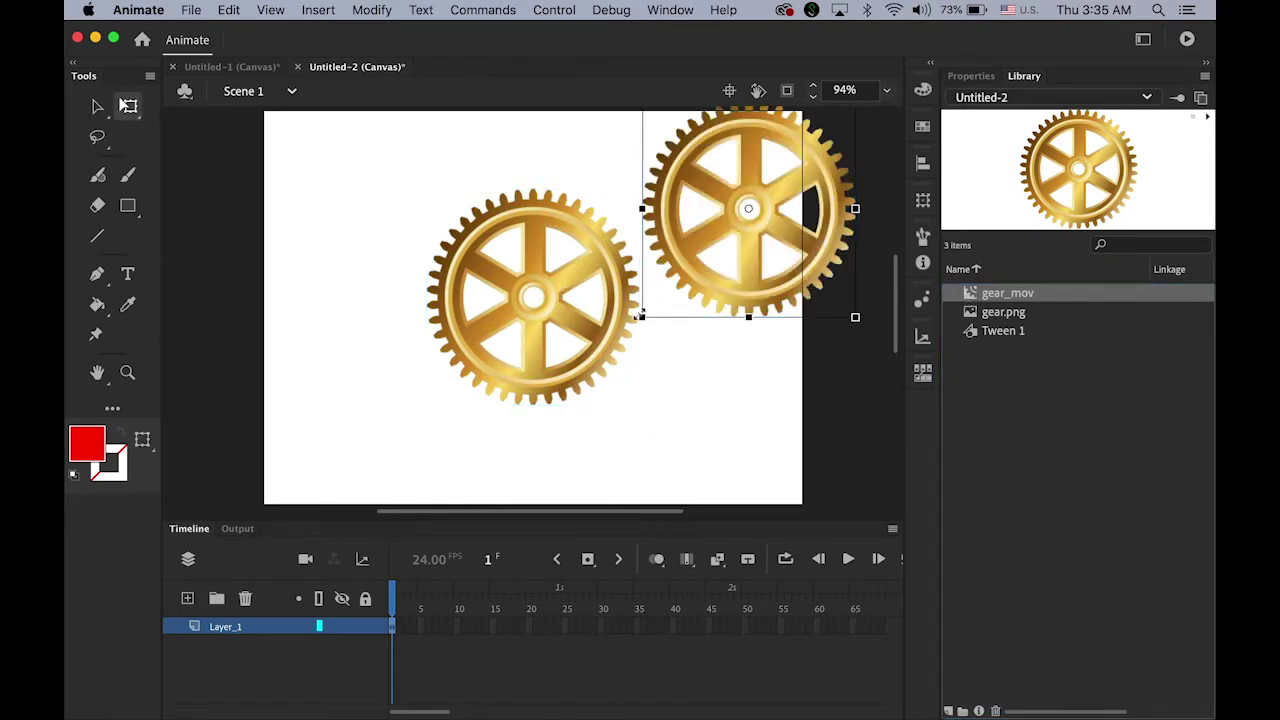
{"action": "left_click_drag", "start_coordinate": [670, 263], "coordinate": [716, 214]}
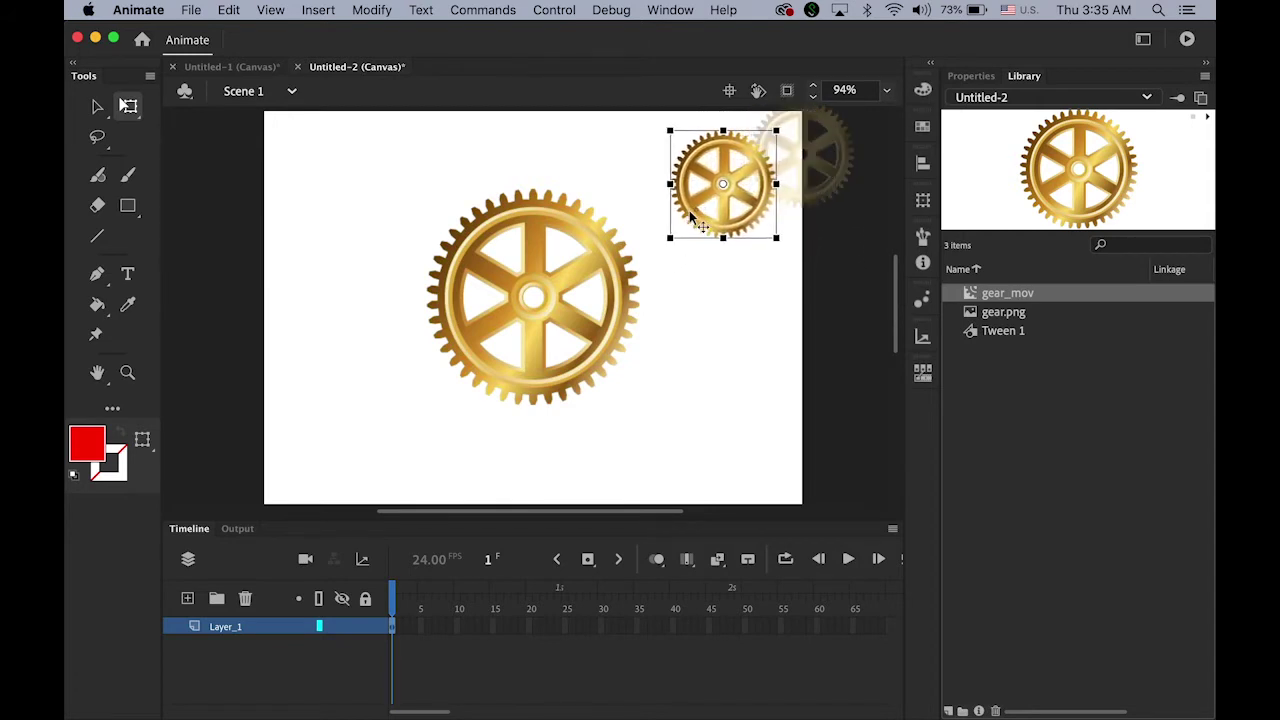
{"action": "left_click_drag", "start_coordinate": [536, 258], "coordinate": [426, 237]}
{"action": "left_click_drag", "start_coordinate": [705, 232], "coordinate": [555, 413]}
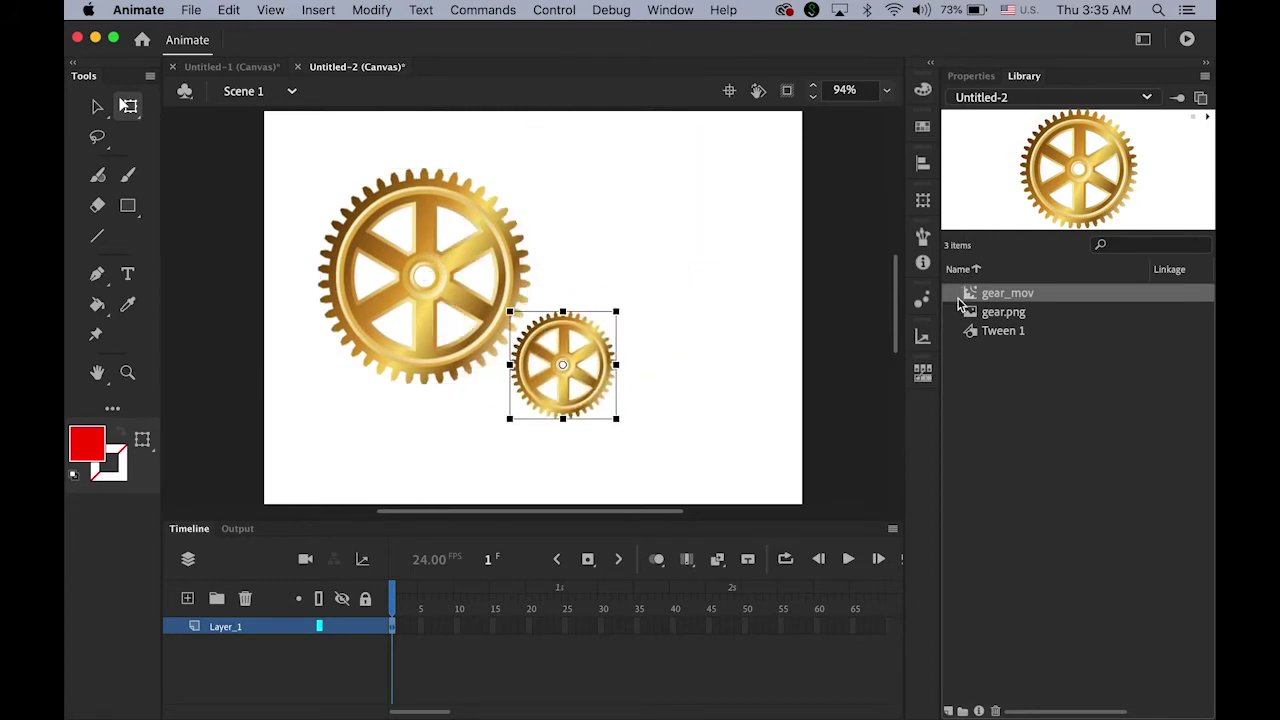
Add a third, much smaller gear_mov instance above the medium gear and shift all three gears slightly right on the stage
{"action": "left_click_drag", "start_coordinate": [975, 300], "coordinate": [671, 246]}
{"action": "left_click_drag", "start_coordinate": [767, 127], "coordinate": [577, 283]}
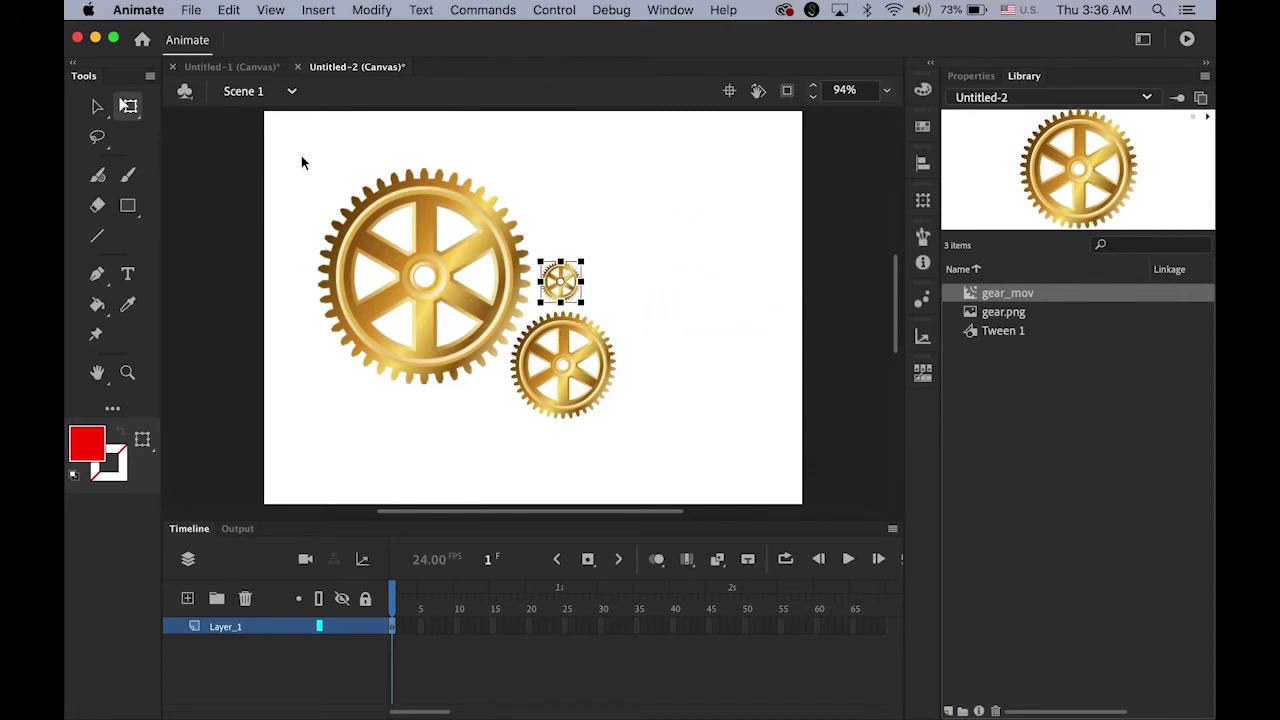
{"action": "left_click", "coordinate": [97, 106]}
{"action": "left_click_drag", "start_coordinate": [293, 140], "coordinate": [643, 391]}
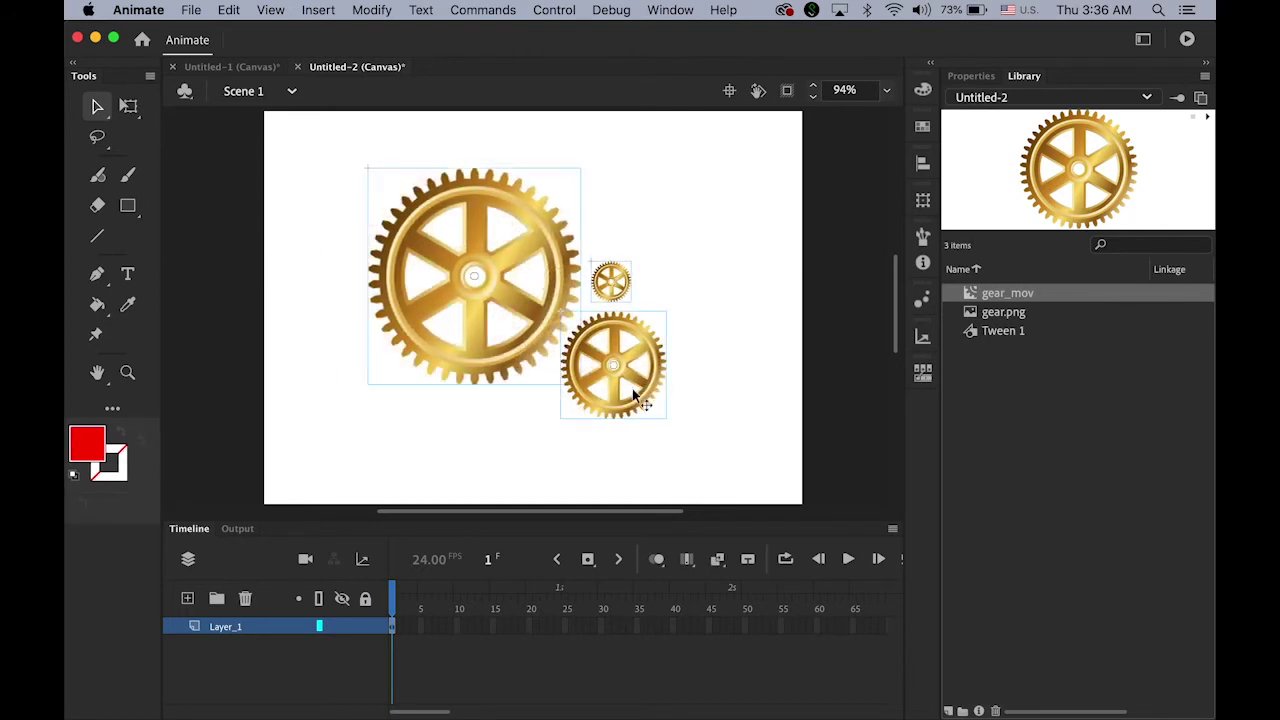
{"action": "left_click", "coordinate": [756, 395]}
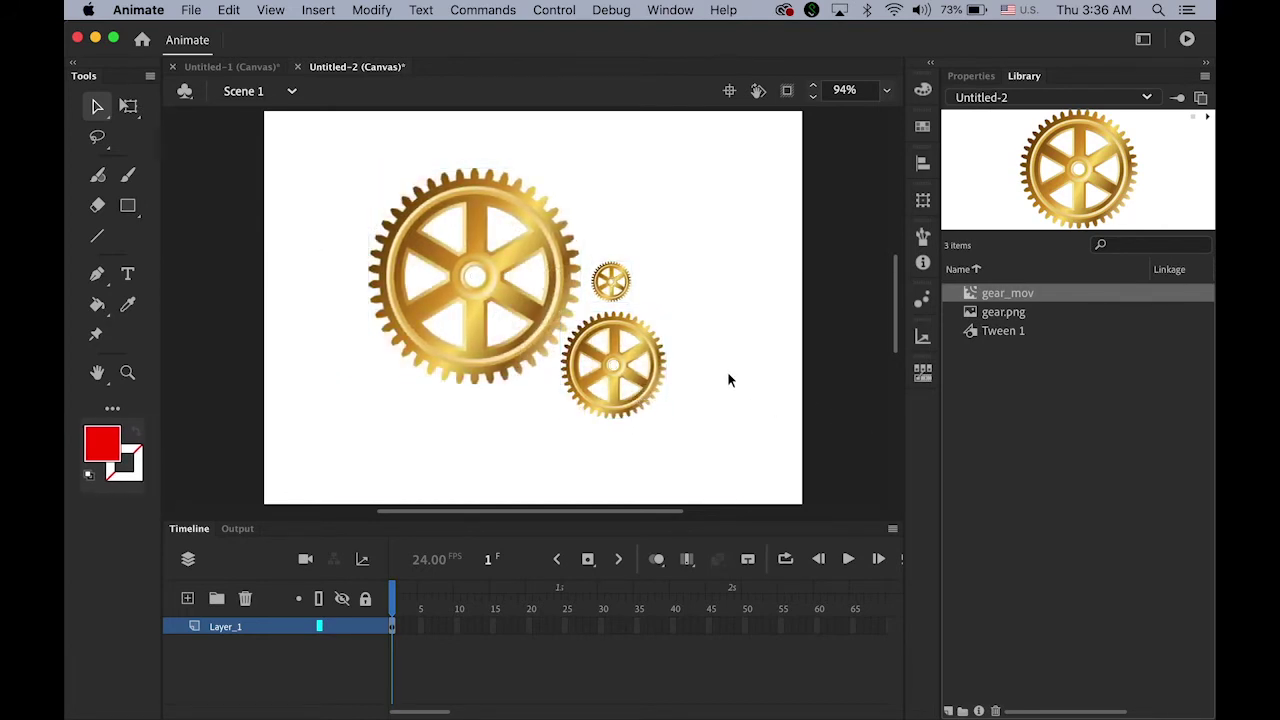
Test the three-gear movie in the browser and return to the timeline in Animate
{"action": "left_click", "coordinate": [575, 9]}
{"action": "mouse_move", "coordinate": [700, 190]}
{"action": "left_click", "coordinate": [880, 207]}
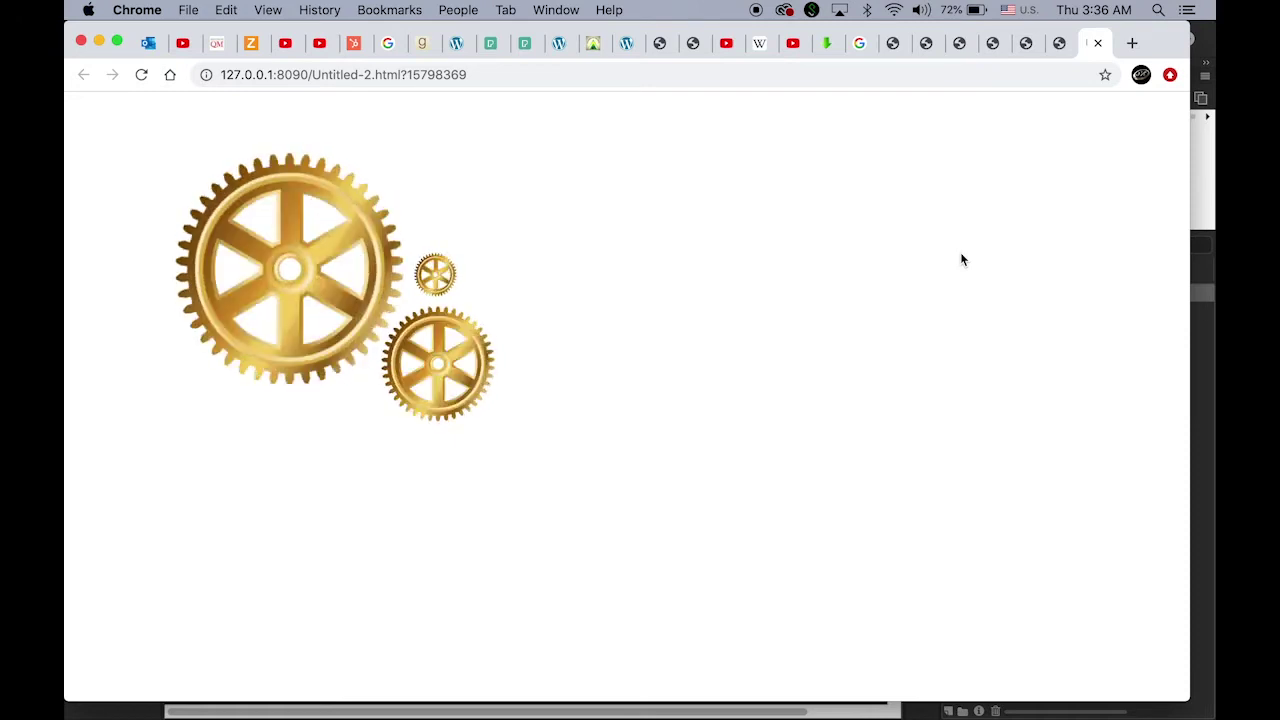
{"action": "left_click", "coordinate": [1208, 390]}
{"action": "left_click", "coordinate": [188, 531]}
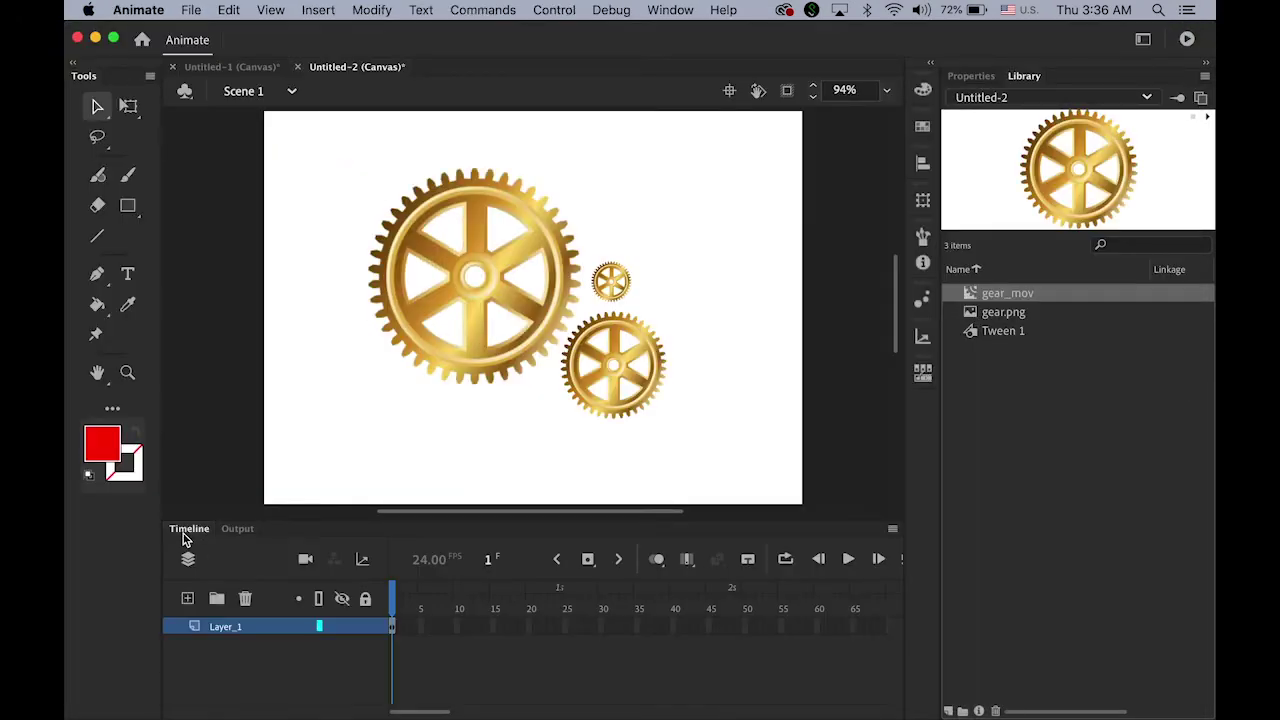
Delete the largest and smallest gears and move the remaining gear to the stage's upper-left corner
{"action": "left_click", "coordinate": [491, 280]}
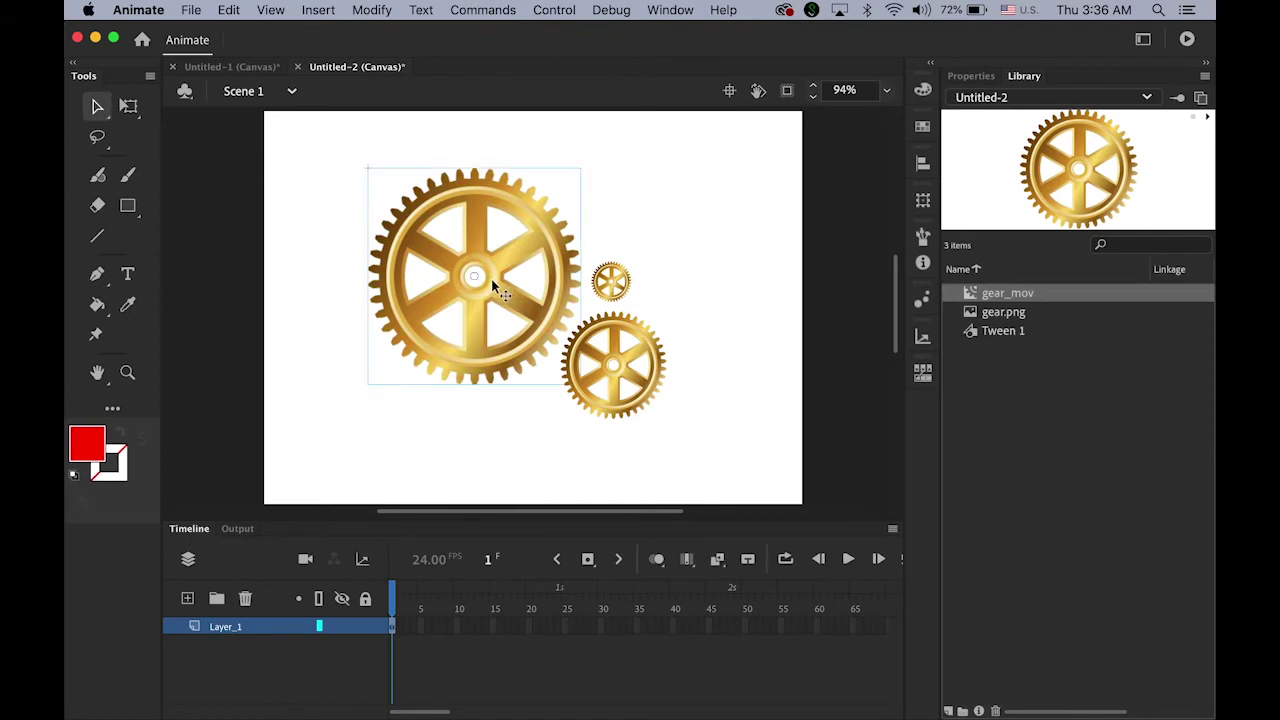
{"action": "key", "text": "Delete"}
{"action": "left_click", "coordinate": [607, 284]}
{"action": "key", "text": "Delete"}
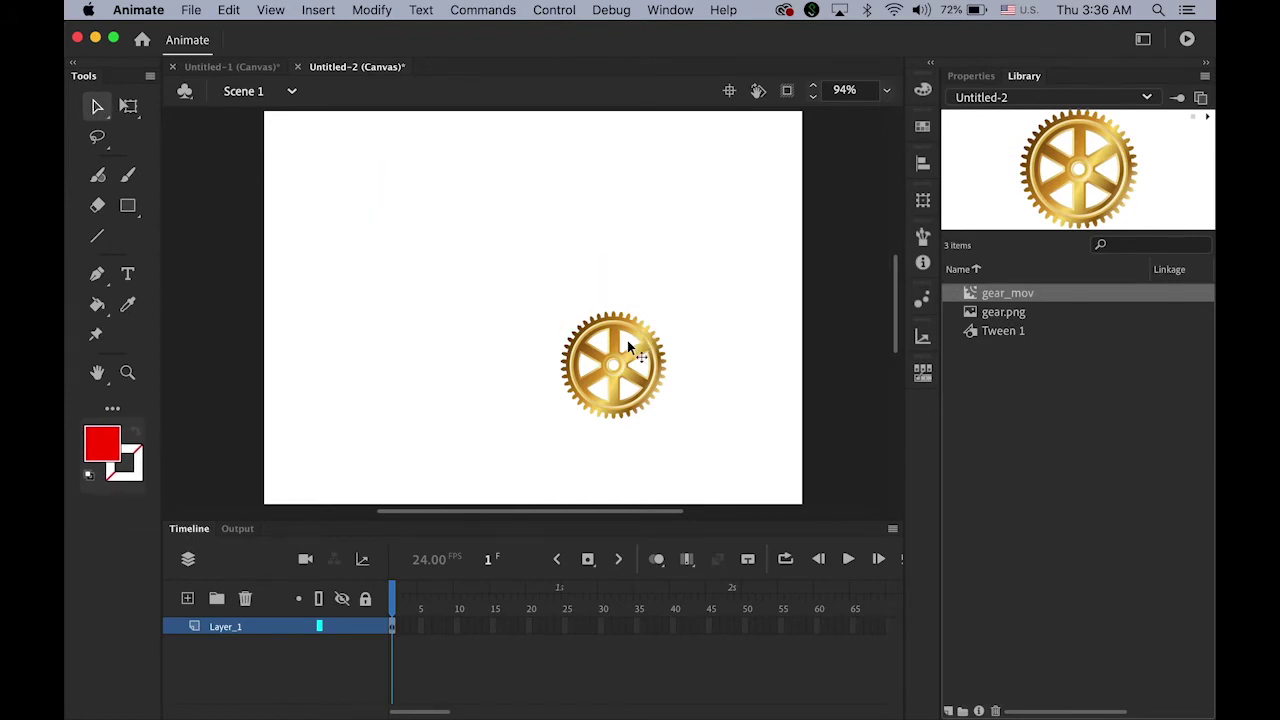
{"action": "left_click", "coordinate": [624, 357]}
{"action": "left_click_drag", "start_coordinate": [624, 357], "coordinate": [323, 172]}
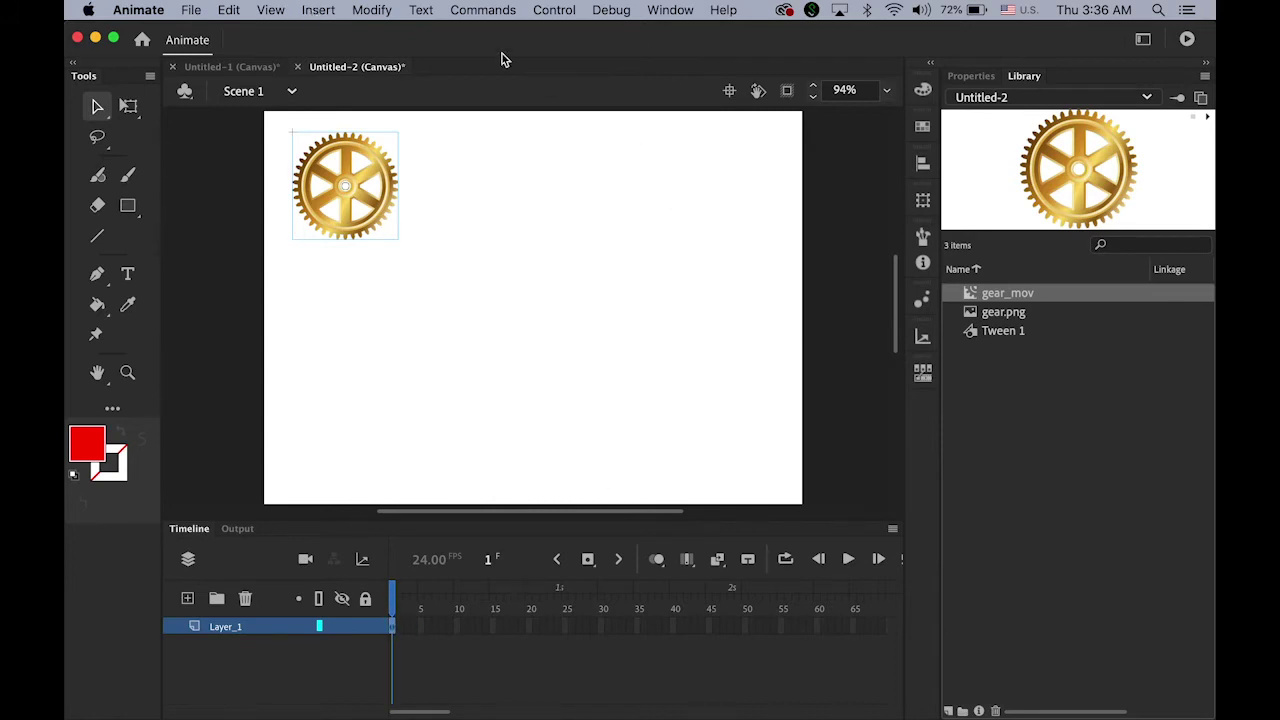
Create a motion tween for the gear and move it to the stage's lower-right corner at frame 24
{"action": "left_click", "coordinate": [323, 10]}
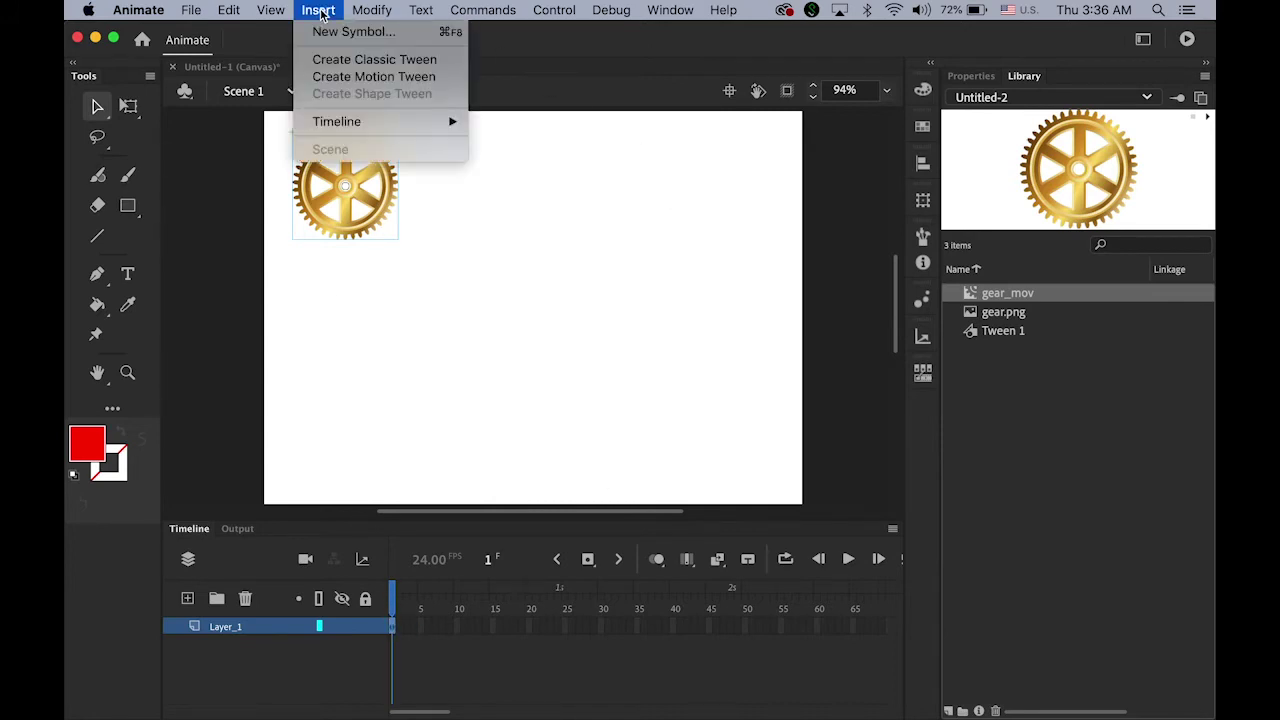
{"action": "left_click", "coordinate": [356, 80]}
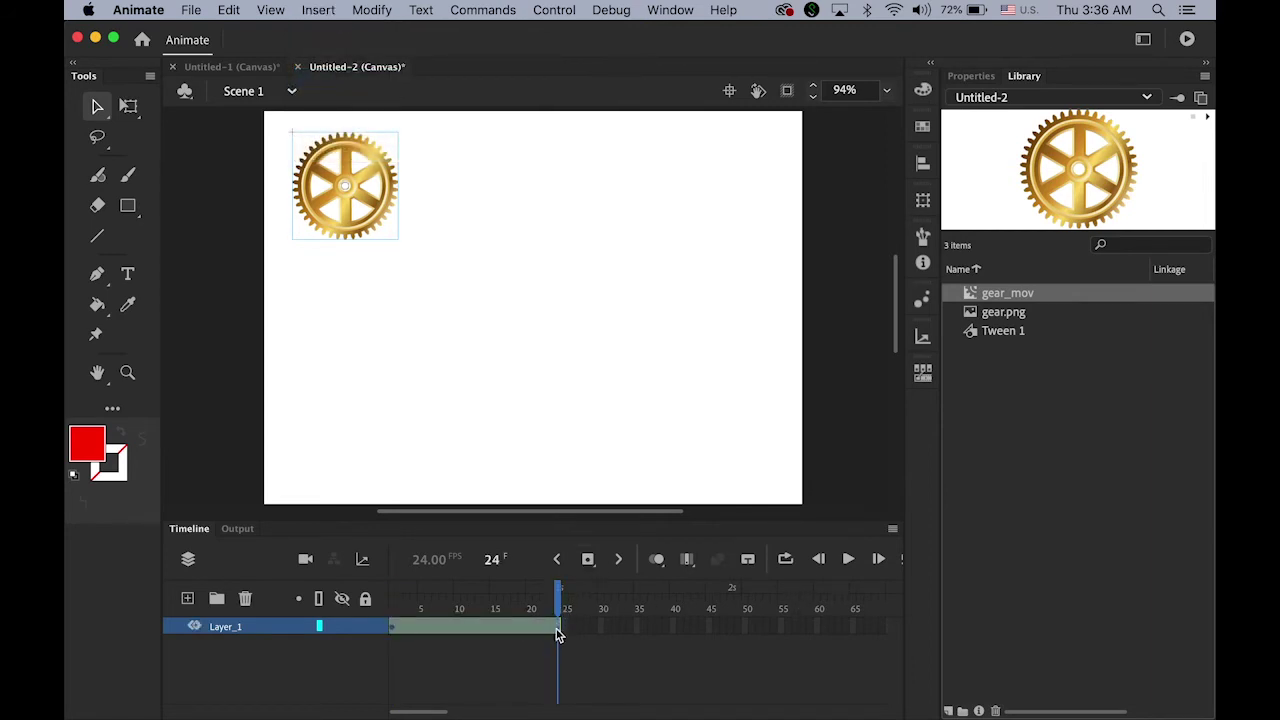
{"action": "mouse_move", "coordinate": [561, 613]}
{"action": "left_mouse_down"}
{"action": "mouse_move", "coordinate": [523, 615]}
{"action": "mouse_move", "coordinate": [562, 620]}
{"action": "left_mouse_up"}
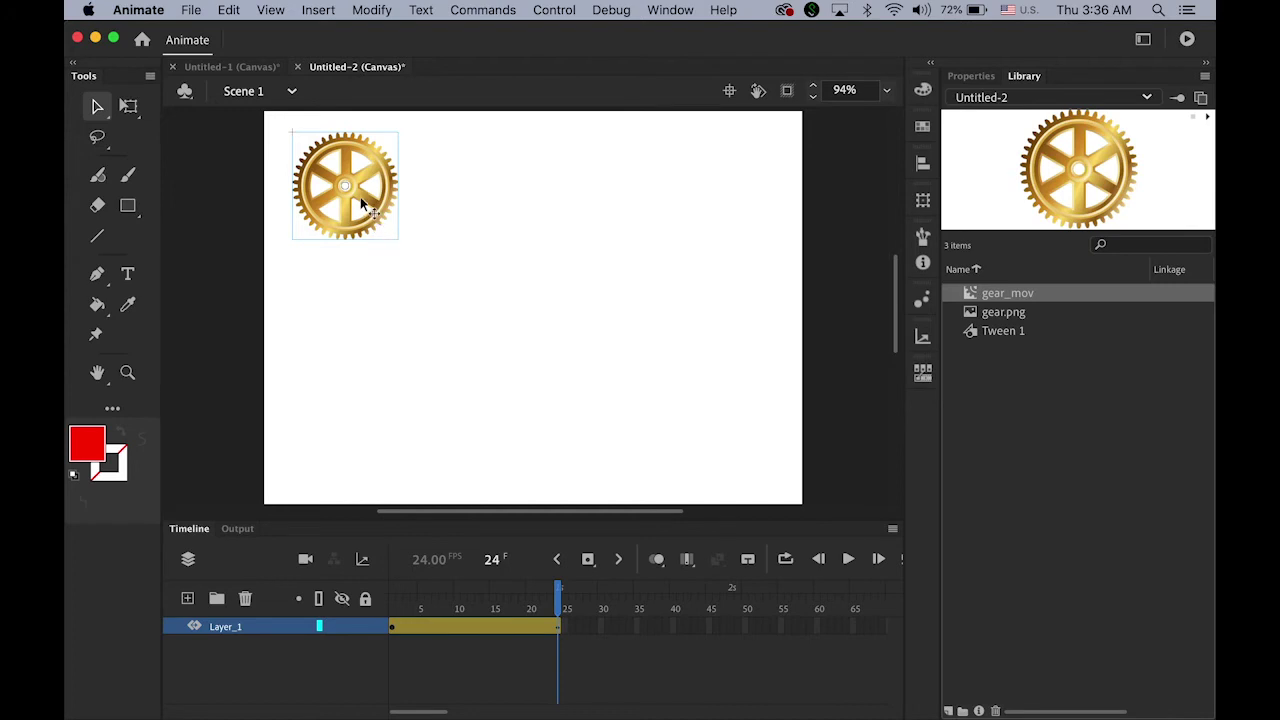
{"action": "left_click_drag", "start_coordinate": [363, 204], "coordinate": [733, 438]}
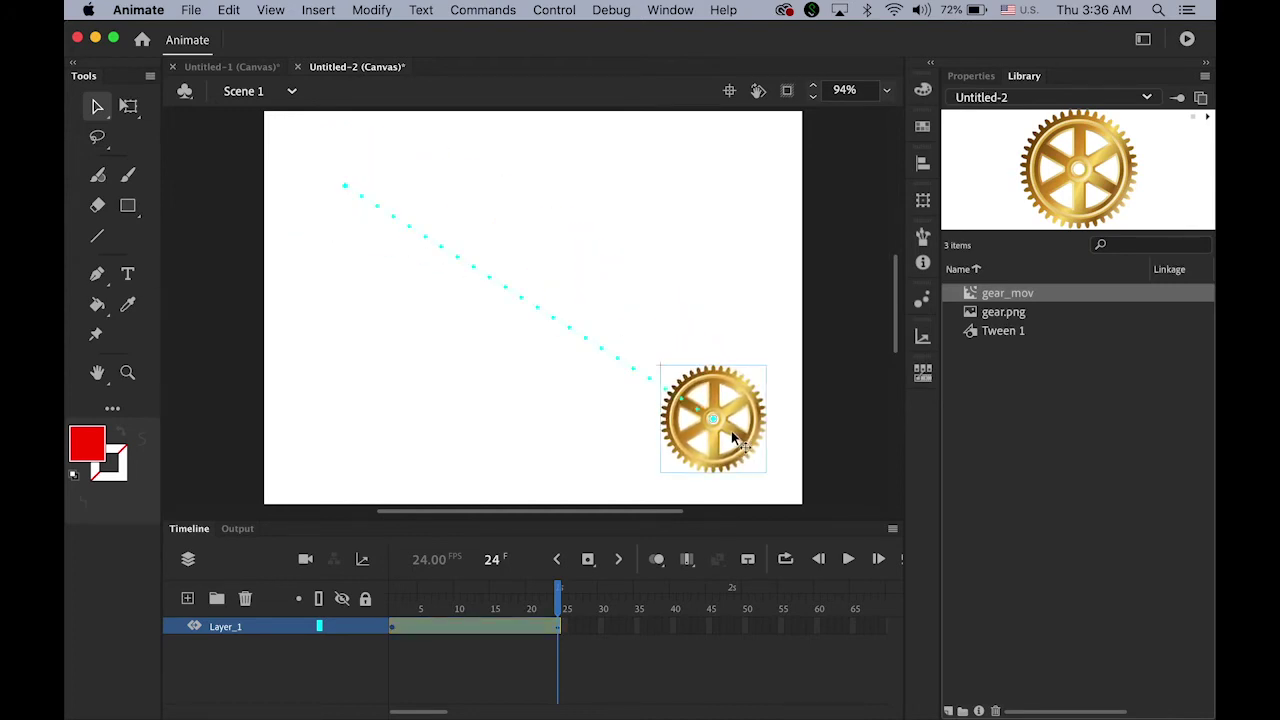
Preview the motion tween in the timeline, test it in the browser, and return to the timeline in Animate
{"action": "left_click_drag", "start_coordinate": [557, 598], "coordinate": [391, 596]}
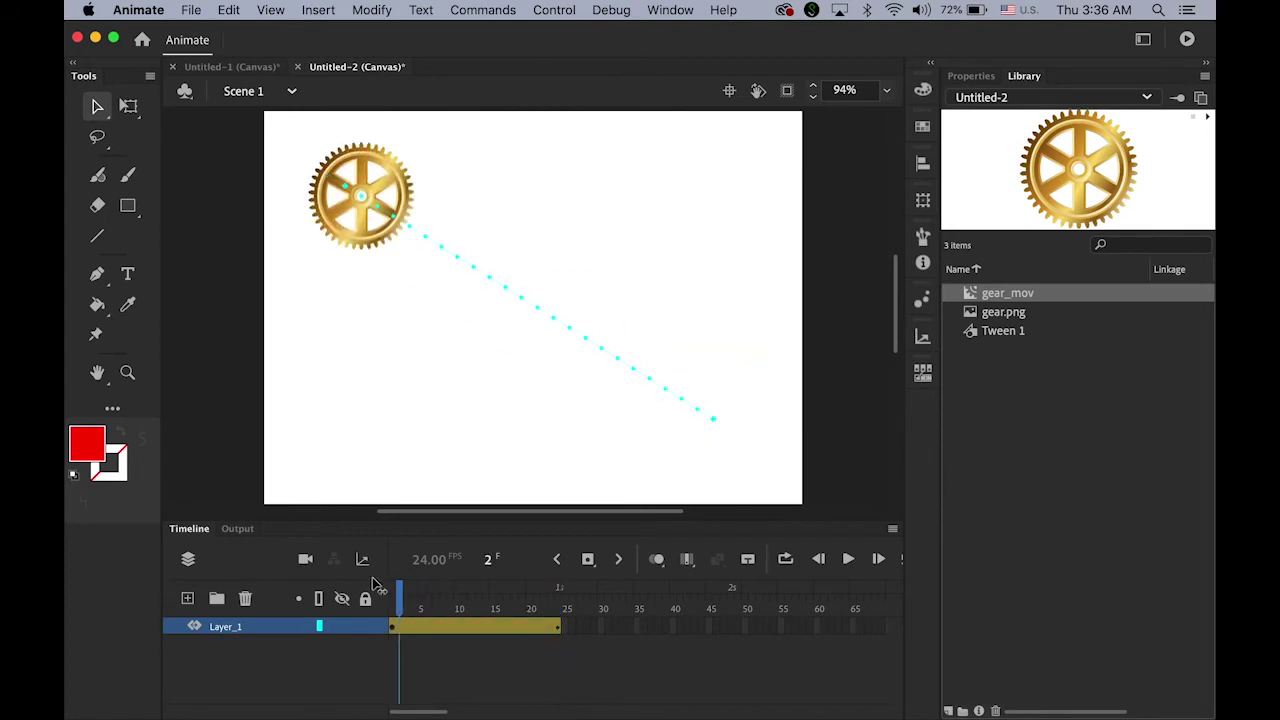
{"action": "left_click", "coordinate": [849, 561]}
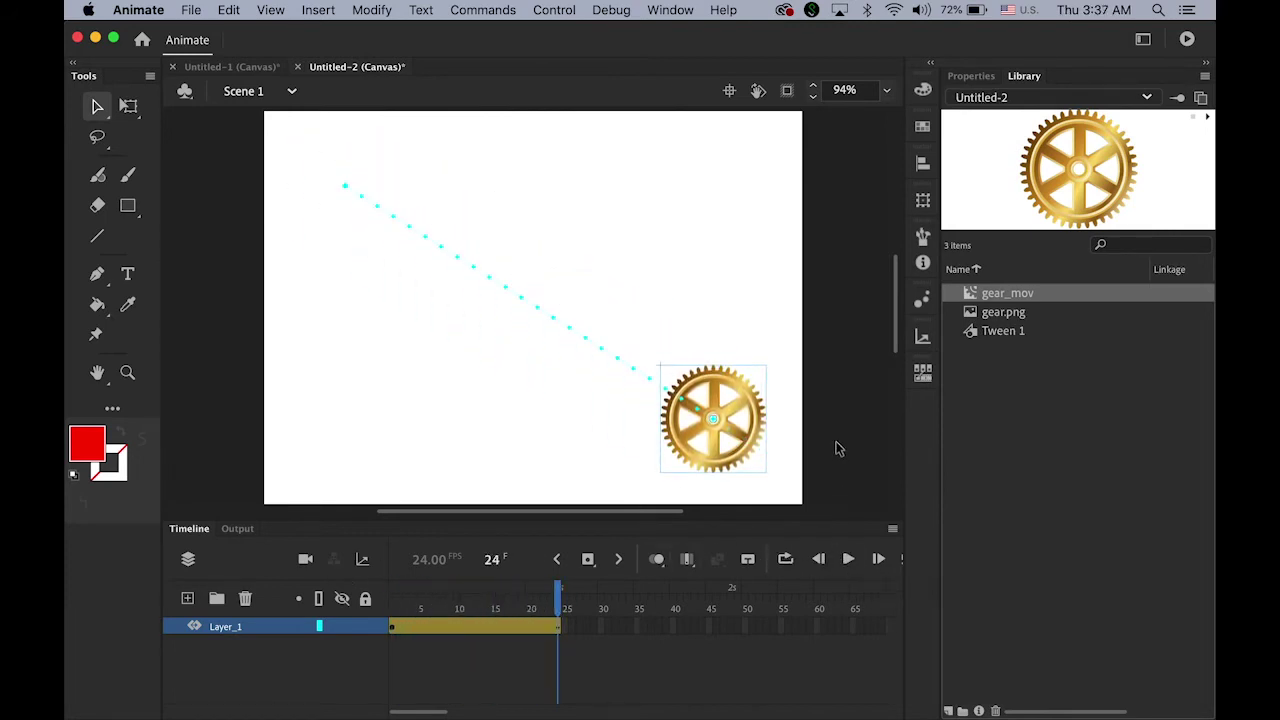
{"action": "key", "text": "super+Return"}
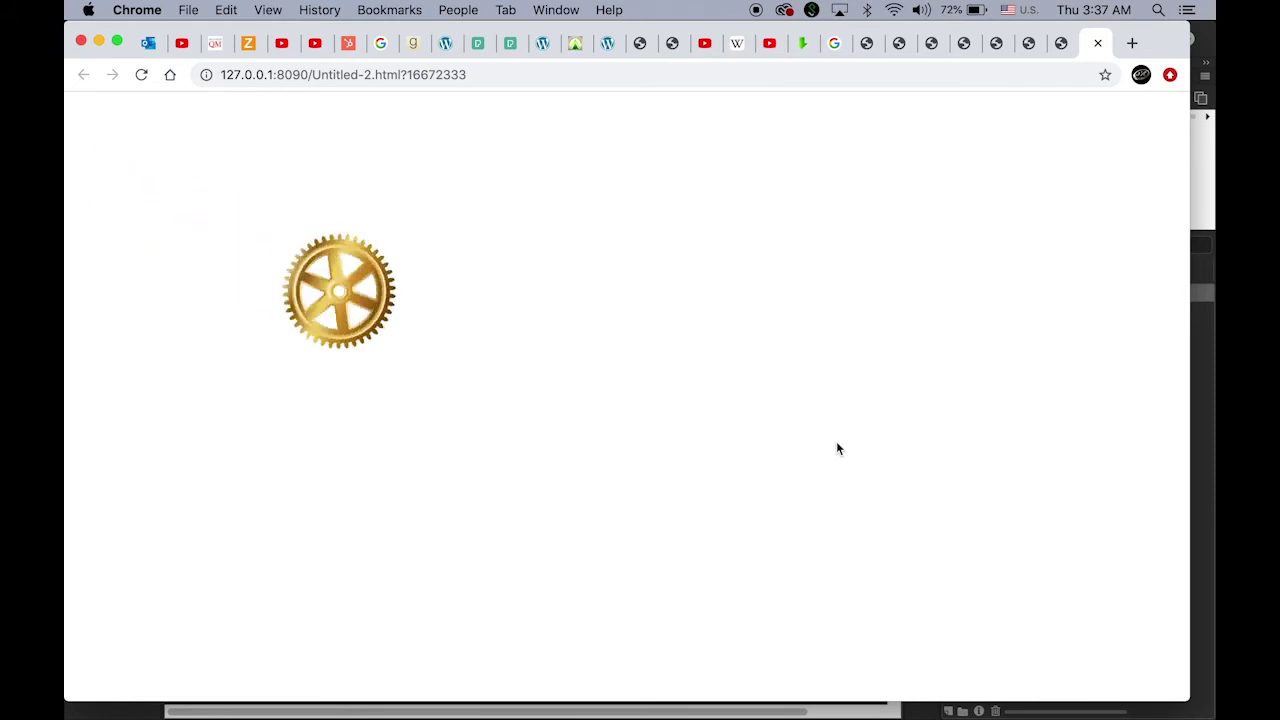
{"action": "left_click", "coordinate": [1193, 557]}
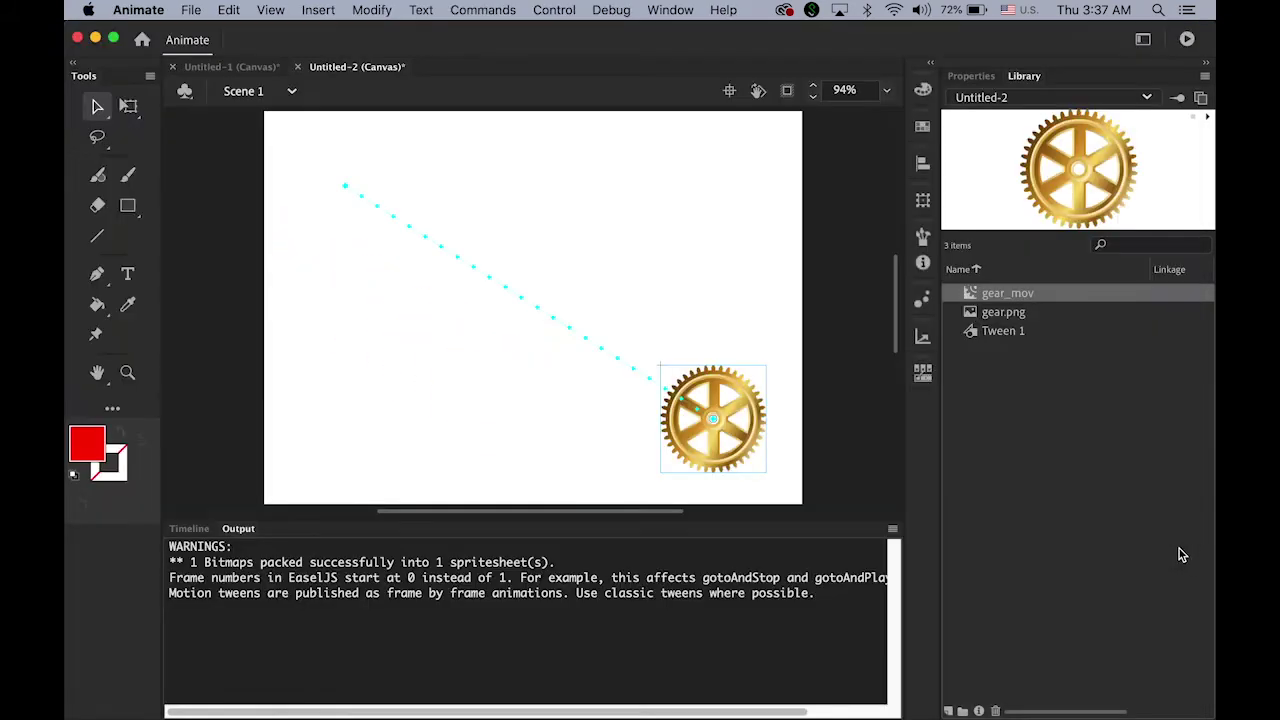
{"action": "left_click", "coordinate": [205, 527]}
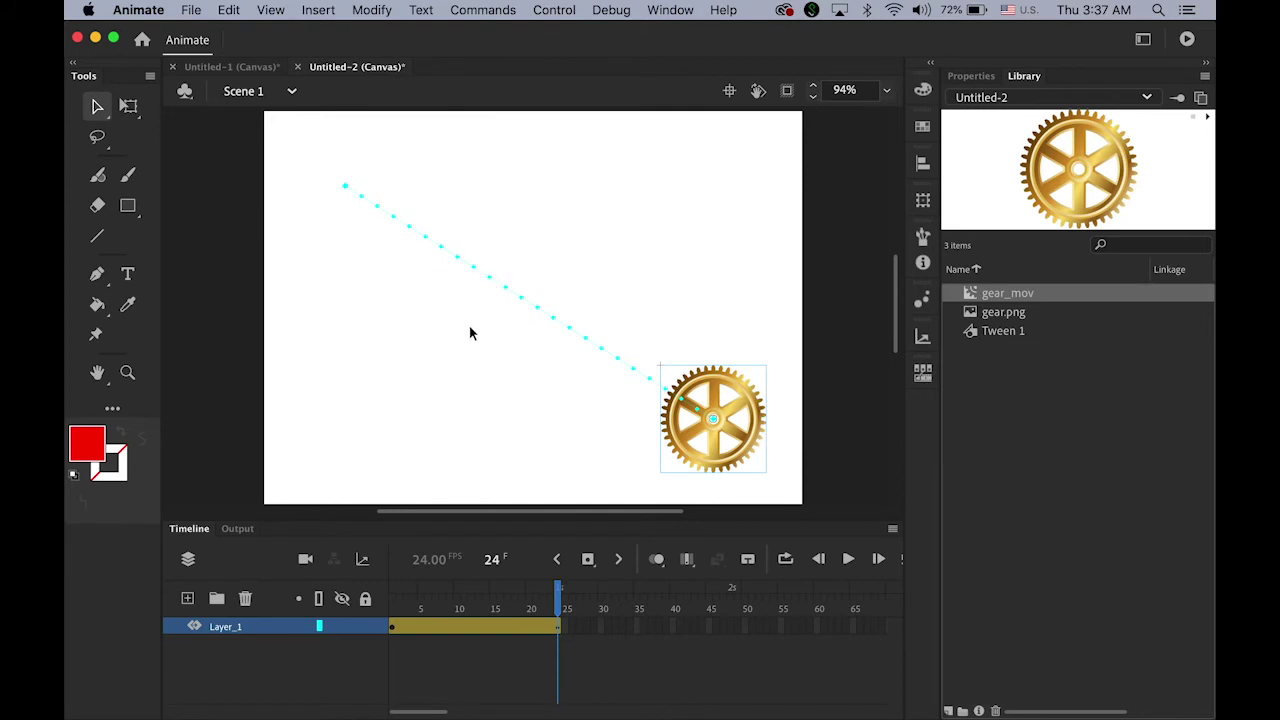
Bend the gear's straight motion path into an upward arc and test the movie in the browser
{"action": "left_click", "coordinate": [509, 289]}
{"action": "left_click_drag", "start_coordinate": [548, 248], "coordinate": [582, 197]}
{"action": "key", "text": "super+Return"}
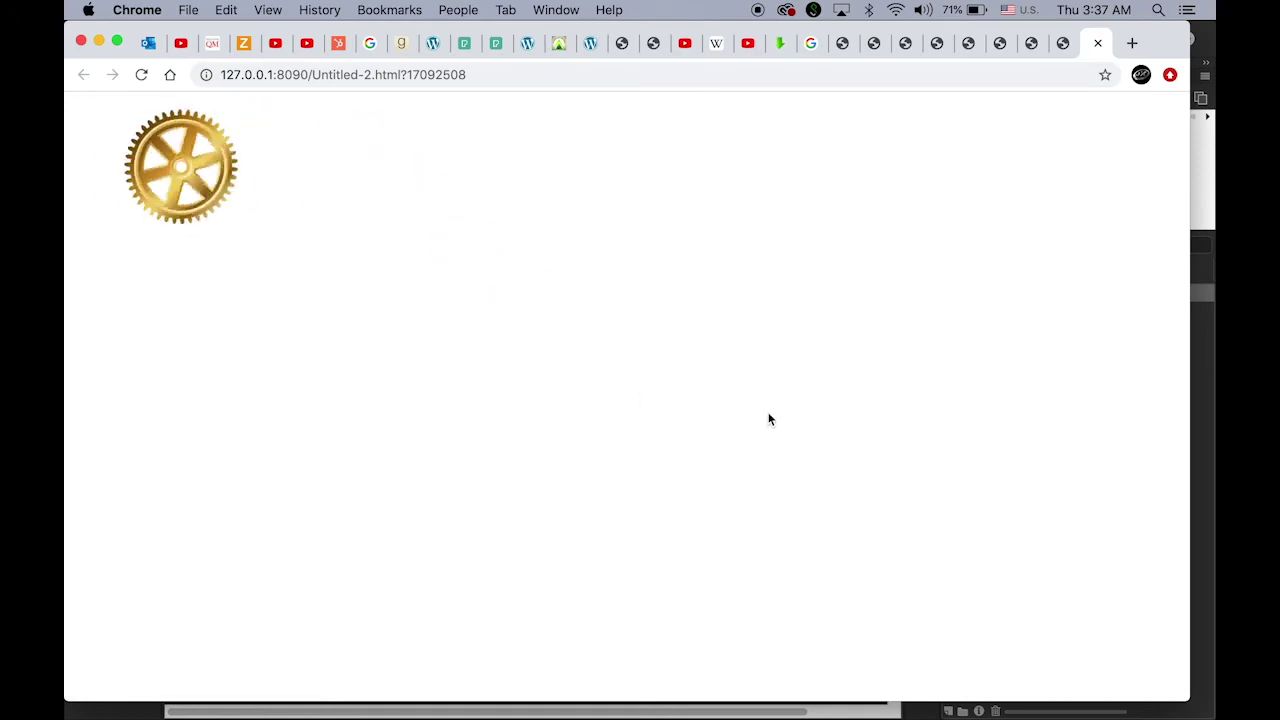
{"action": "left_click", "coordinate": [1203, 524]}
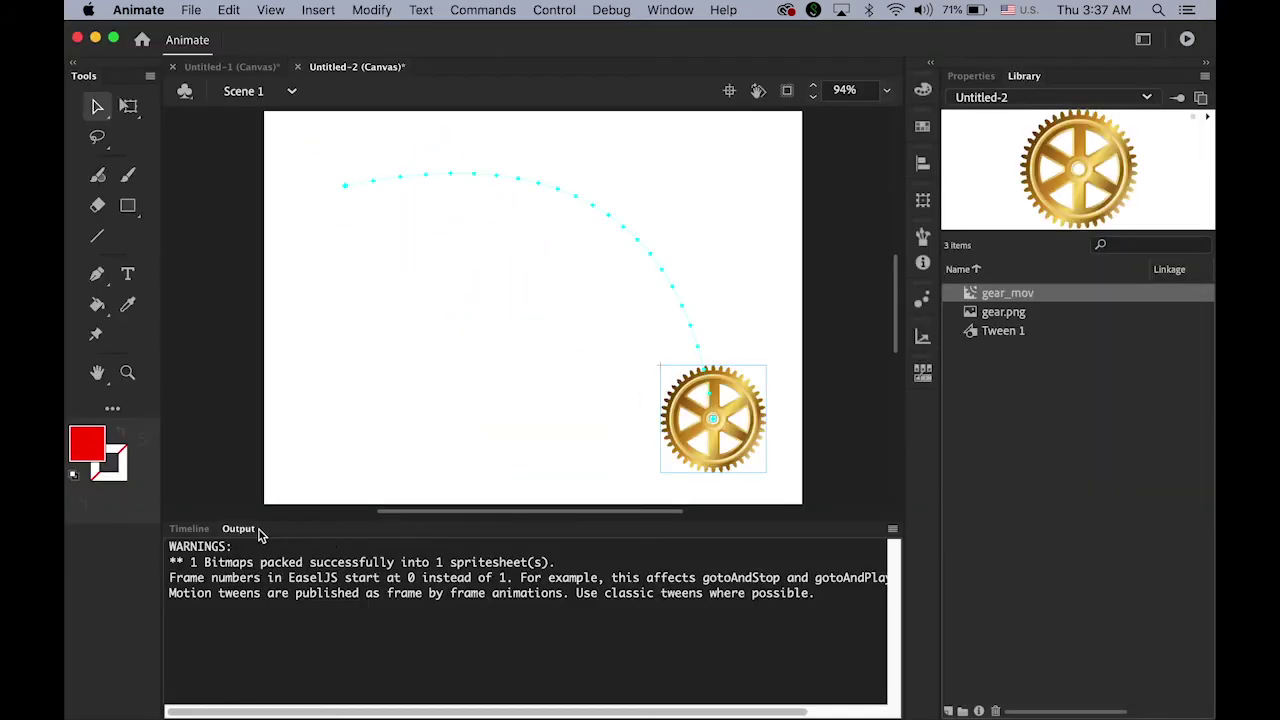
{"action": "left_click", "coordinate": [189, 528]}
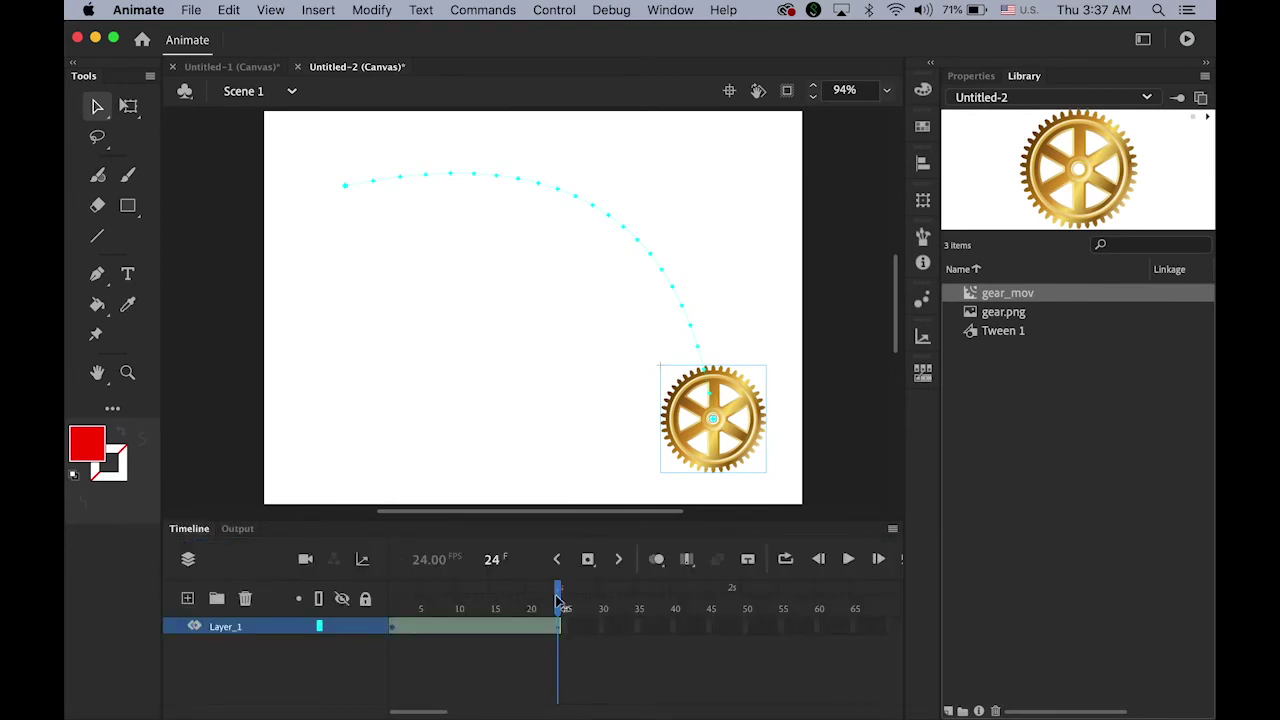
Add a keyframe at frame 12 with the gear enlarged and skewed by Free Transform, and test the movie
{"action": "left_click_drag", "start_coordinate": [558, 597], "coordinate": [471, 600]}
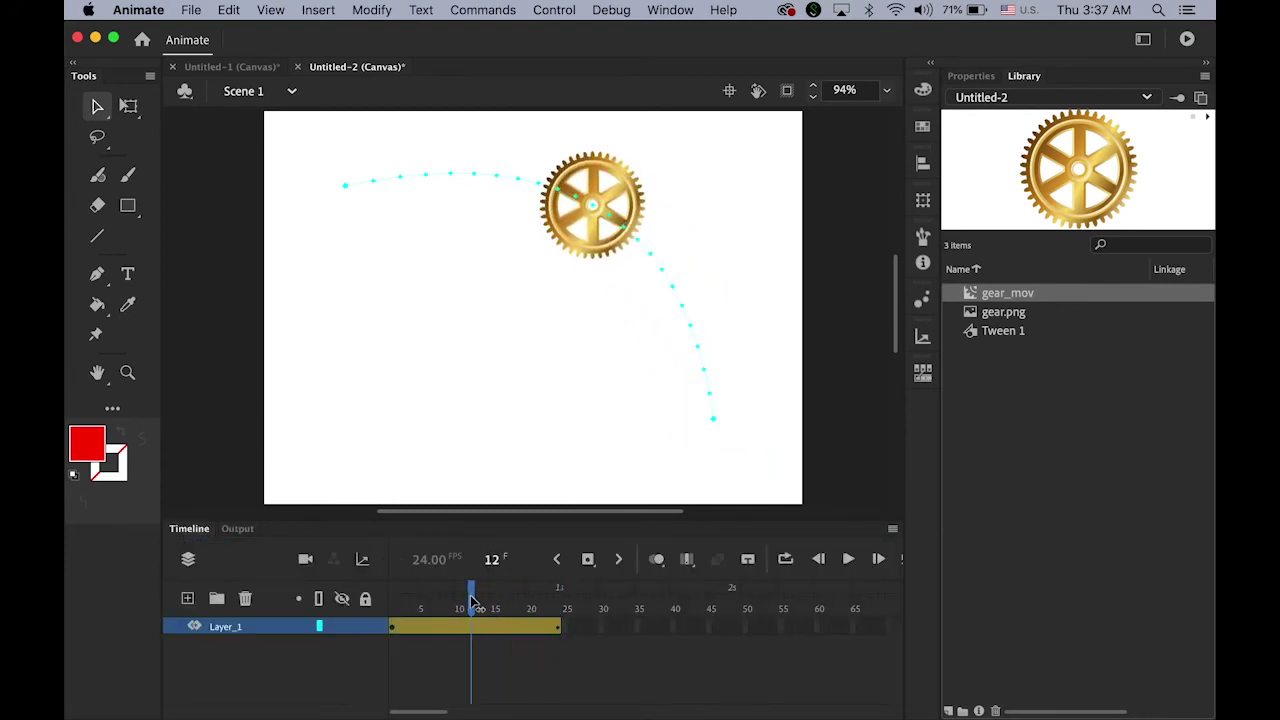
{"action": "left_click", "coordinate": [588, 561]}
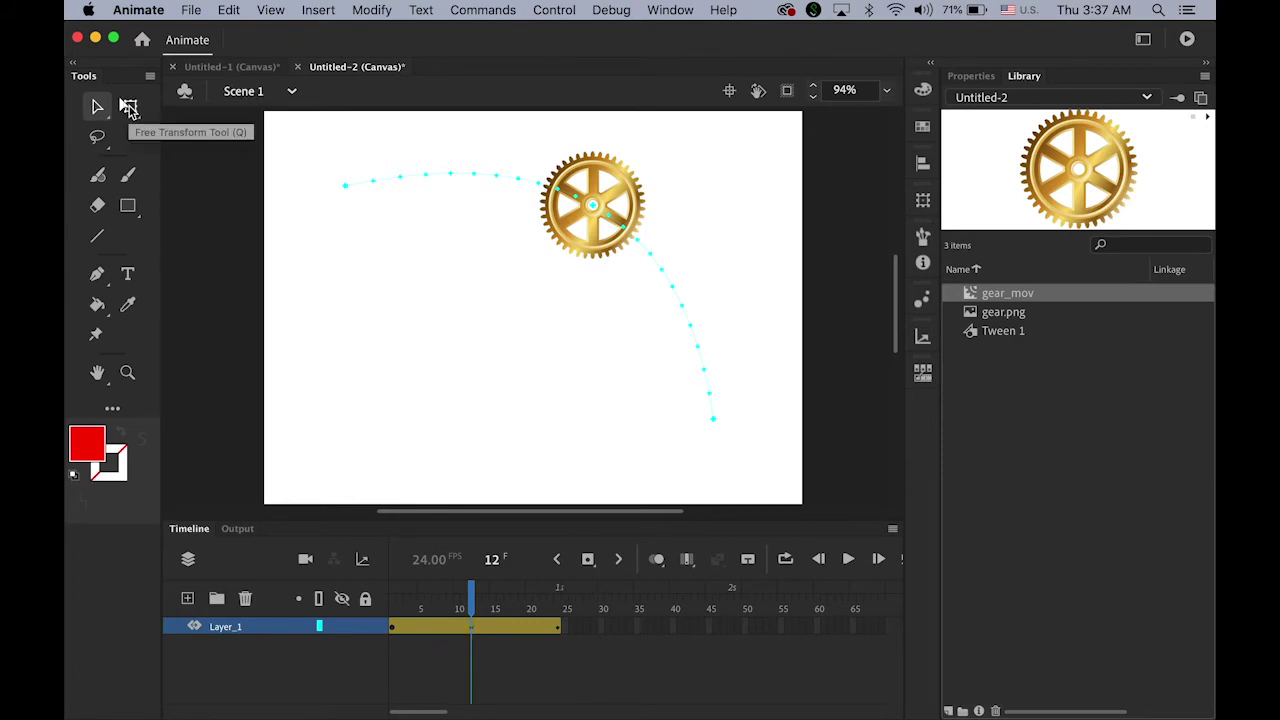
{"action": "left_click", "coordinate": [128, 108]}
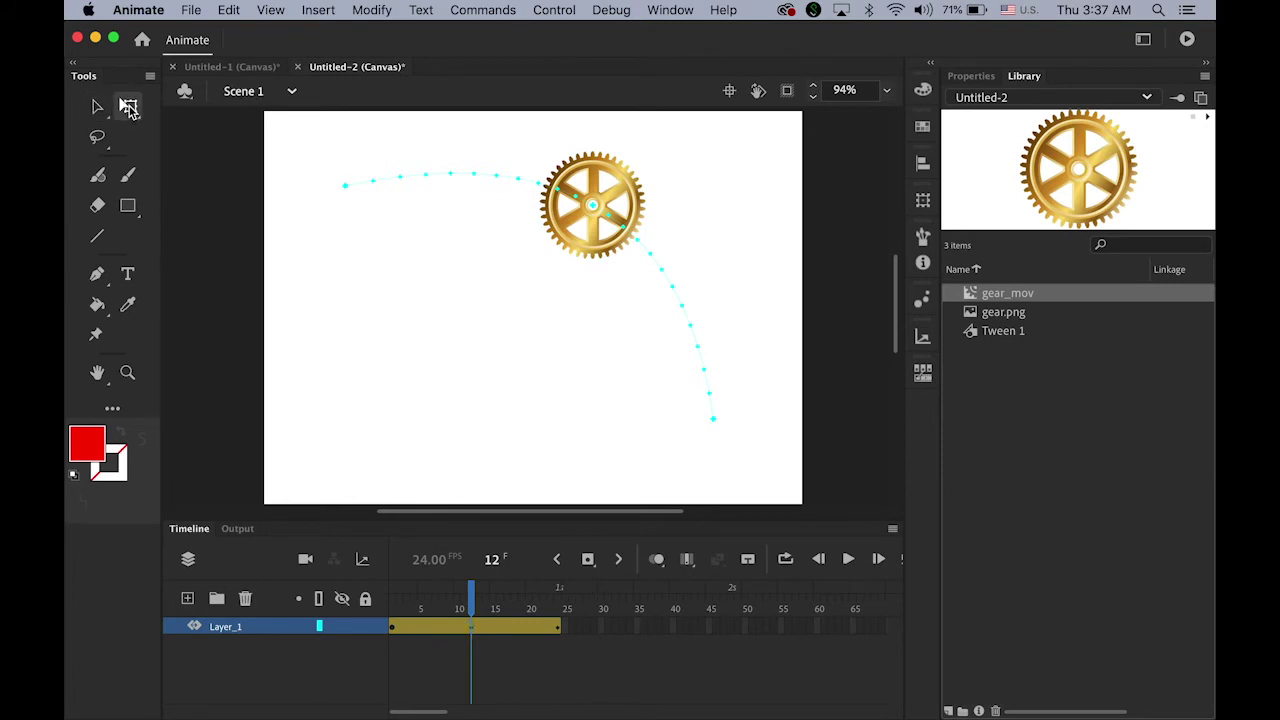
{"action": "left_click", "coordinate": [588, 240]}
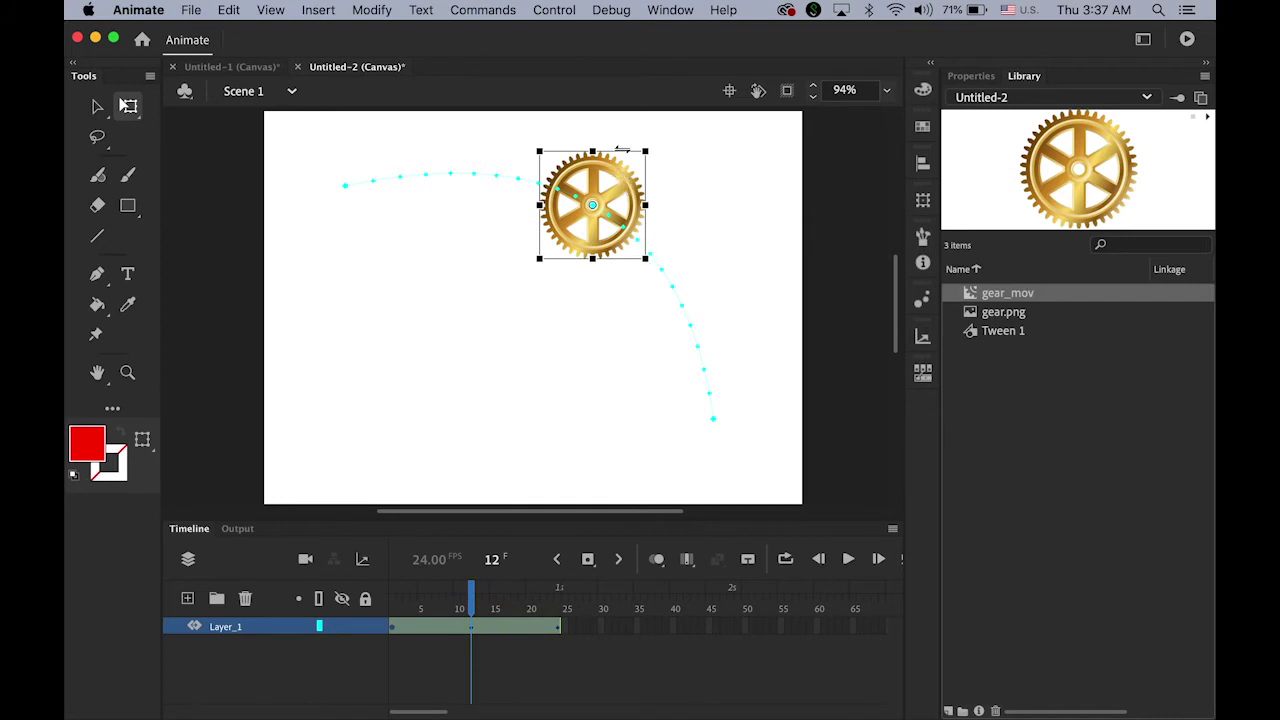
{"action": "left_click_drag", "start_coordinate": [538, 263], "coordinate": [499, 330]}
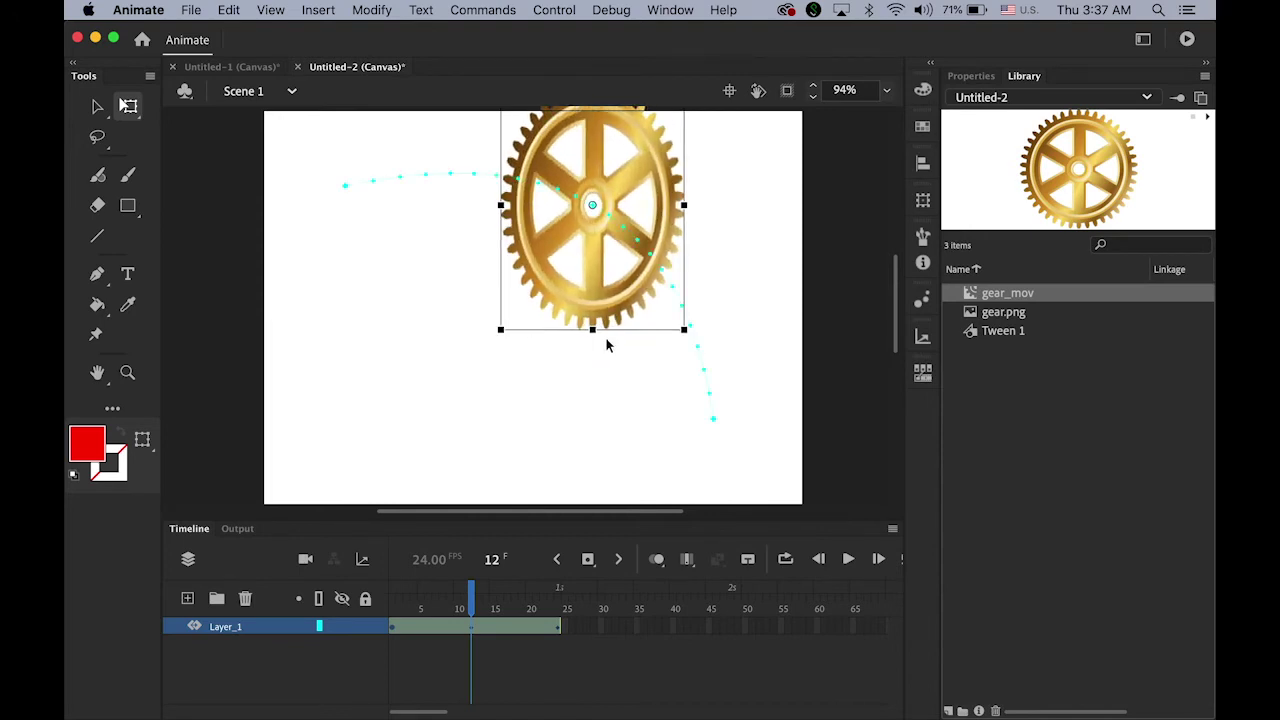
{"action": "left_click_drag", "start_coordinate": [588, 332], "coordinate": [582, 282]}
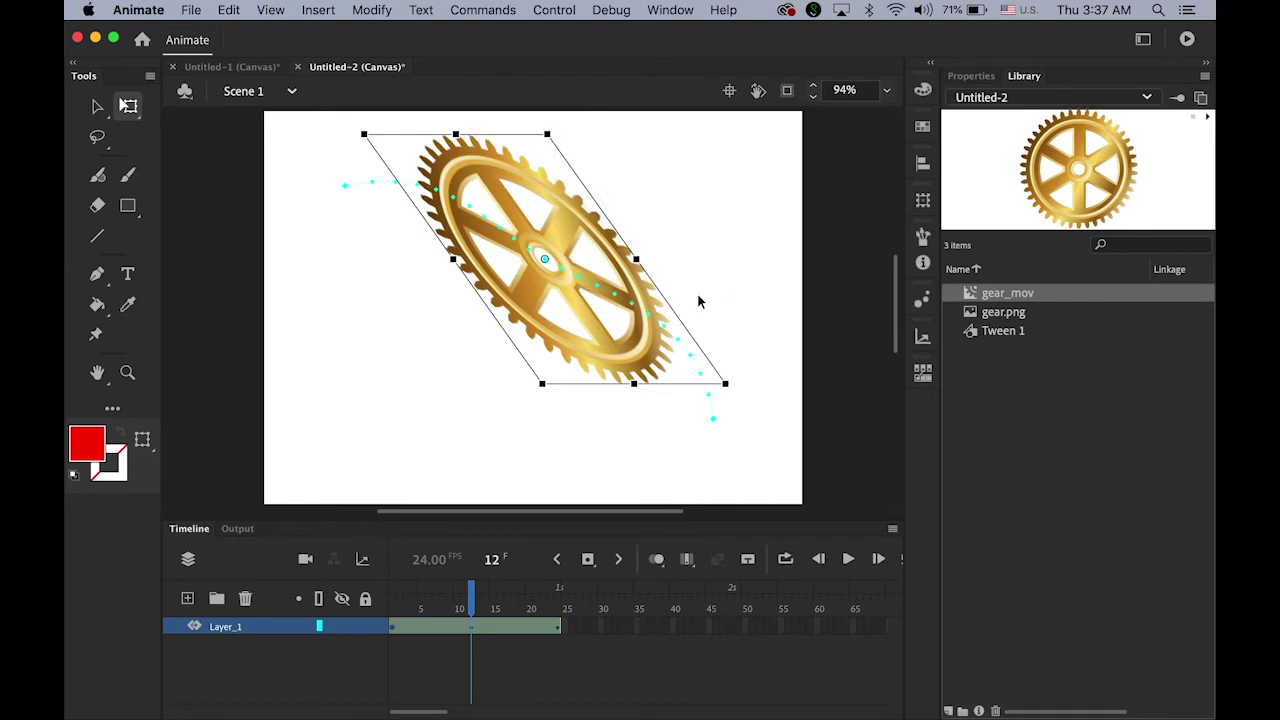
{"action": "key", "text": "v"}
{"action": "key", "text": "super+Return"}
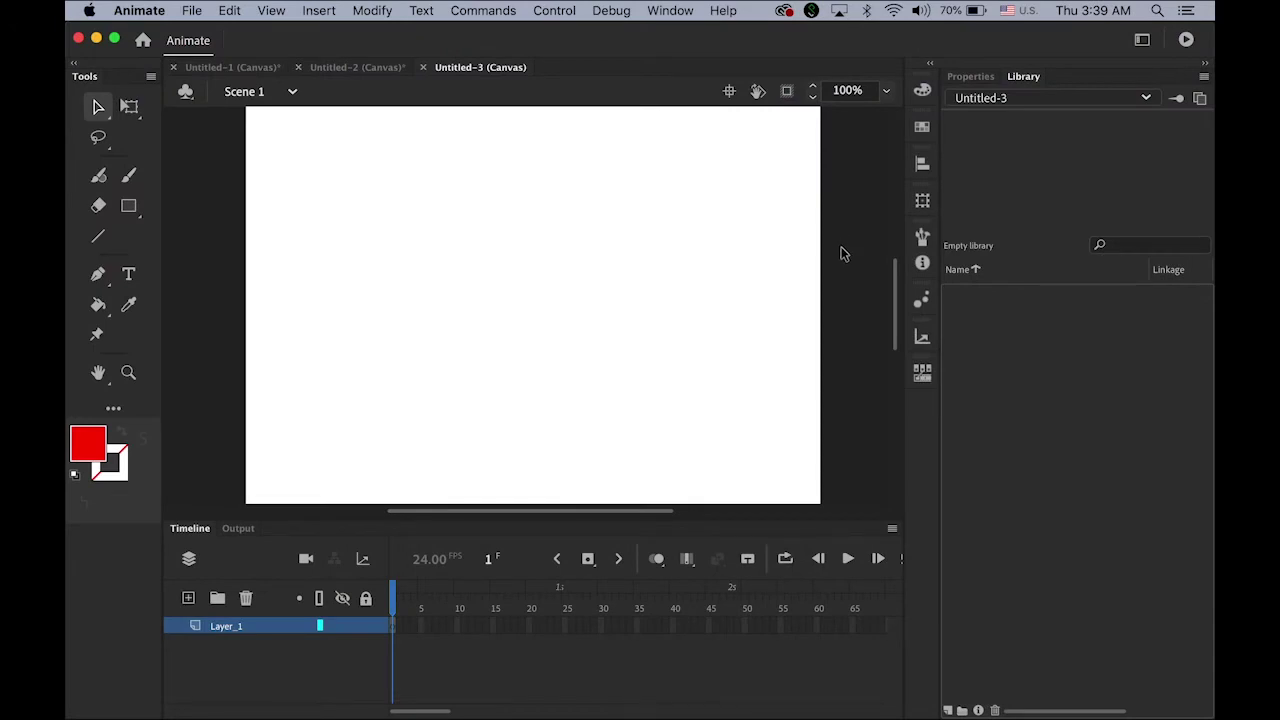
Fit the empty stage in view and create a new Button symbol named "enter"
{"action": "double_click", "coordinate": [98, 372]}
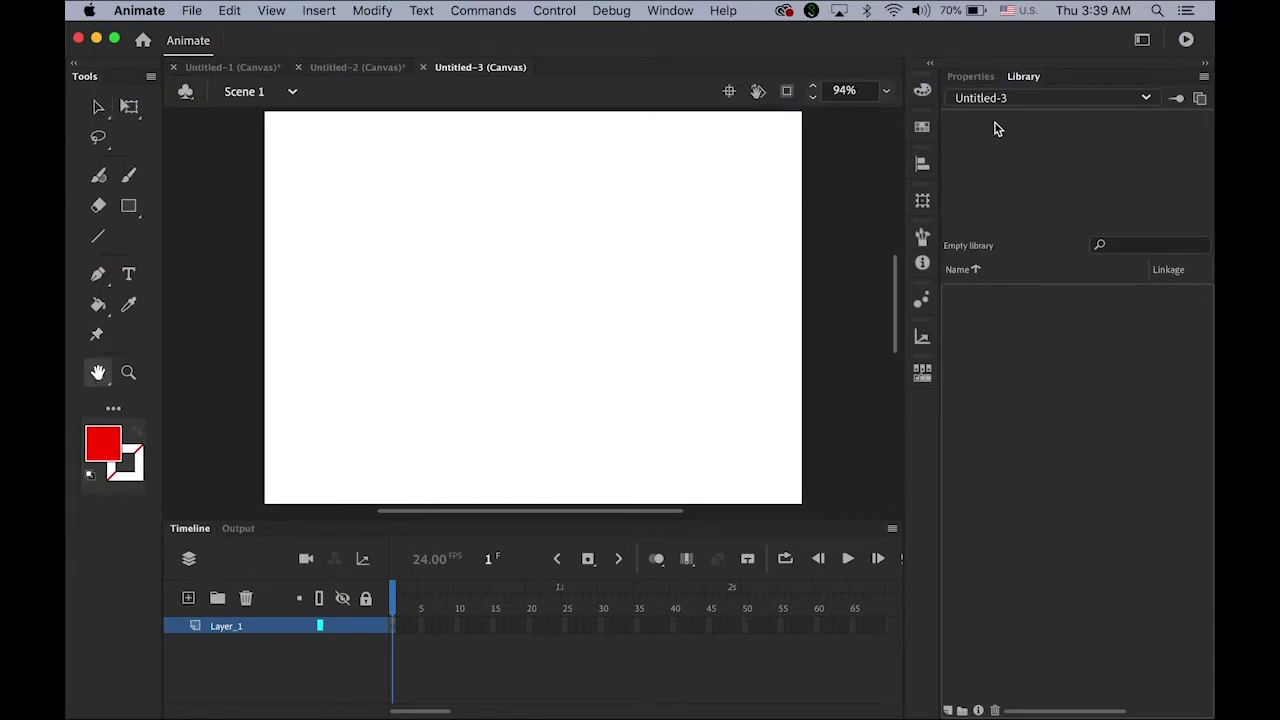
{"action": "left_click", "coordinate": [316, 10]}
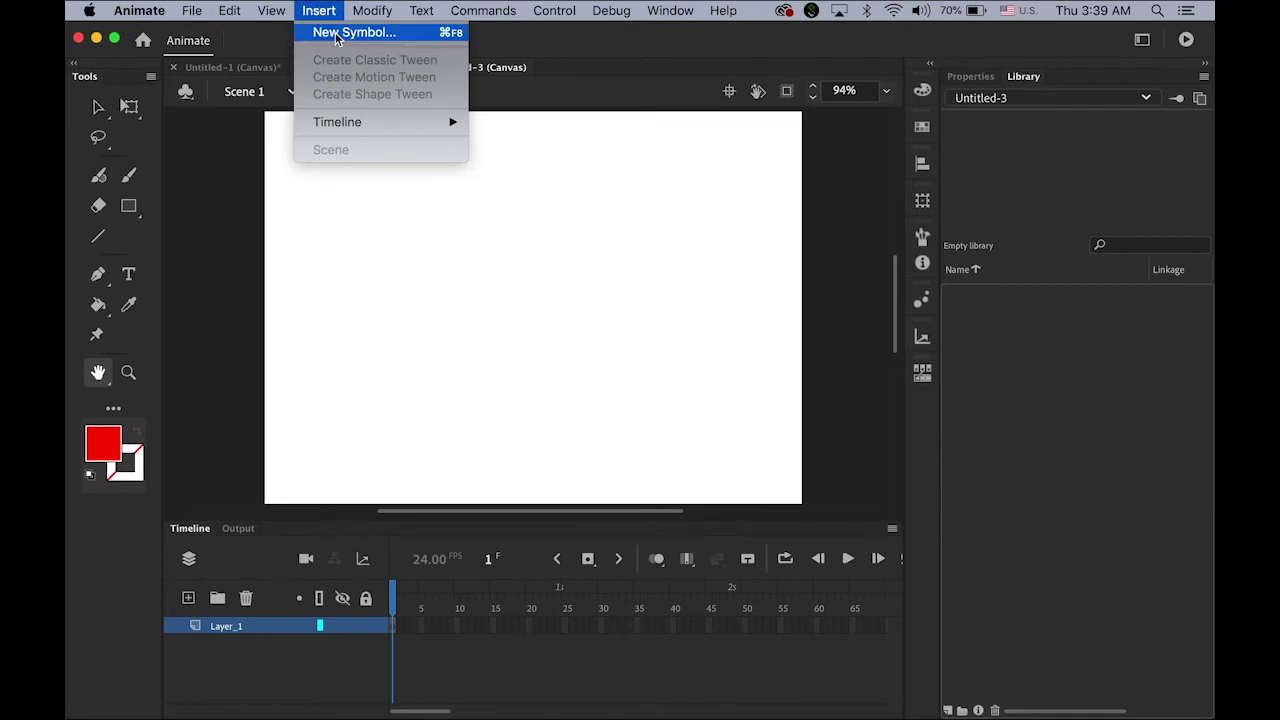
{"action": "left_click", "coordinate": [336, 34]}
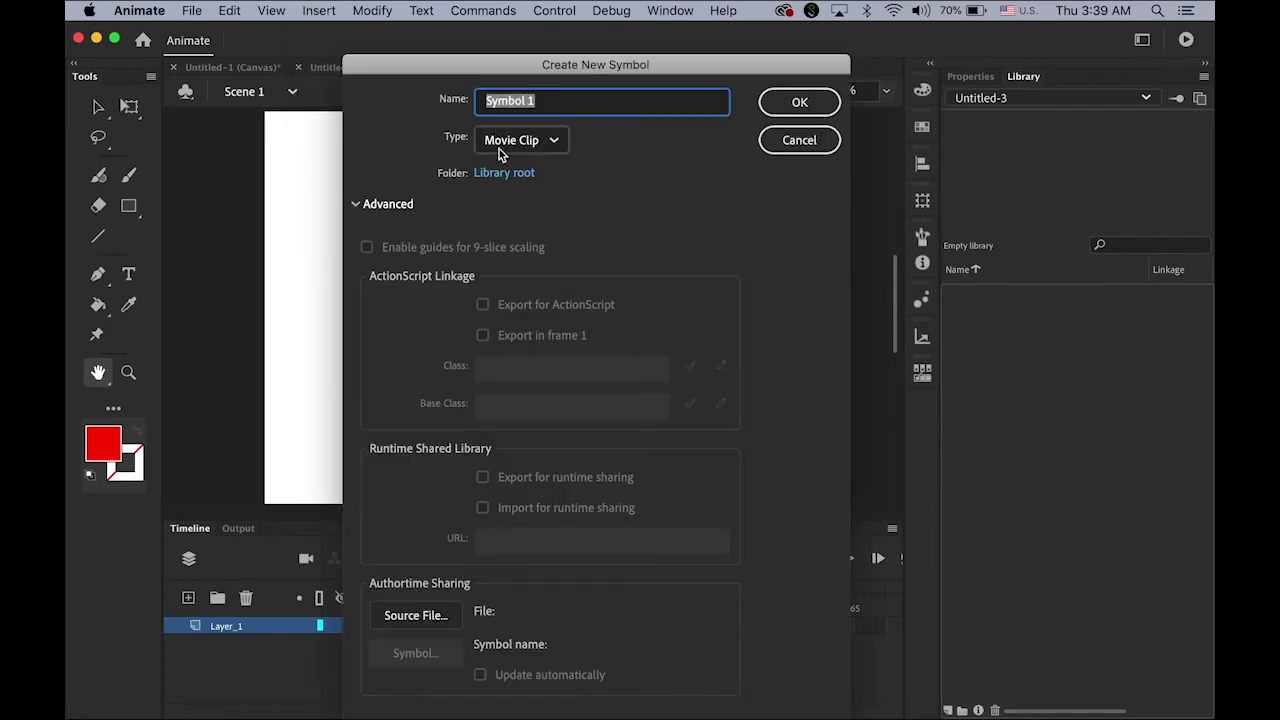
{"action": "left_click", "coordinate": [549, 142]}
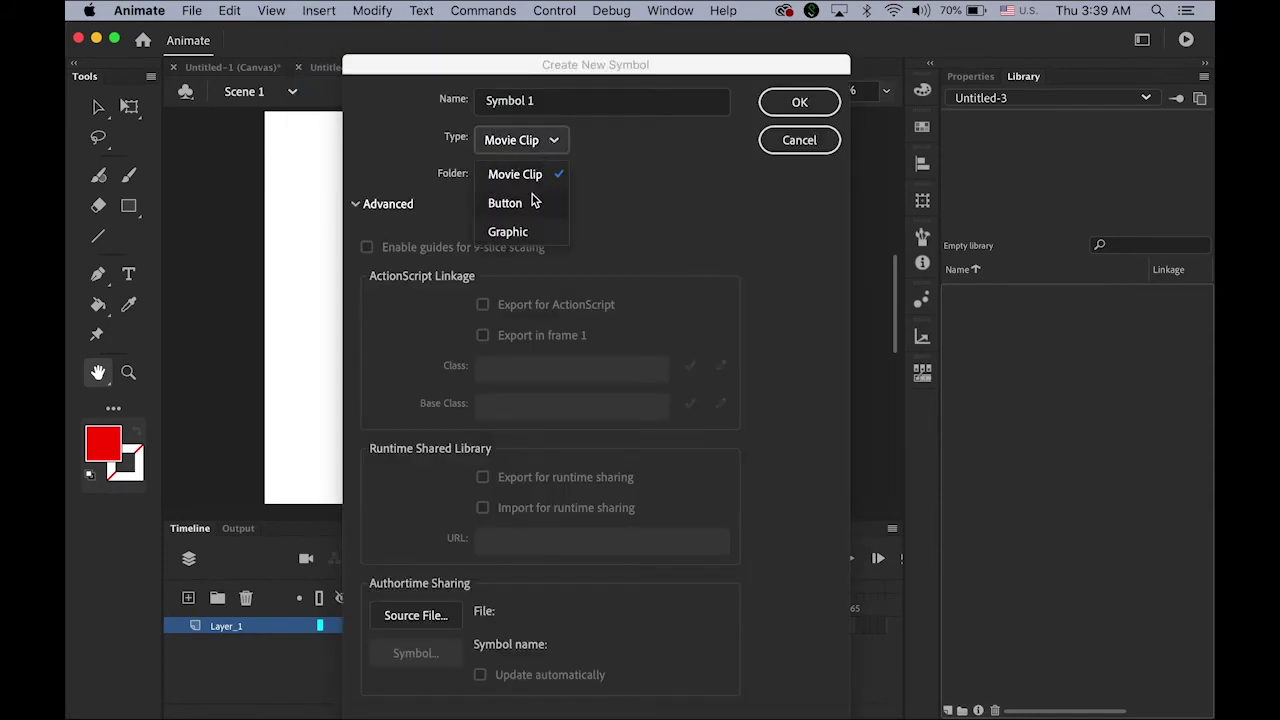
{"action": "left_click", "coordinate": [534, 206]}
{"action": "left_click", "coordinate": [548, 104]}
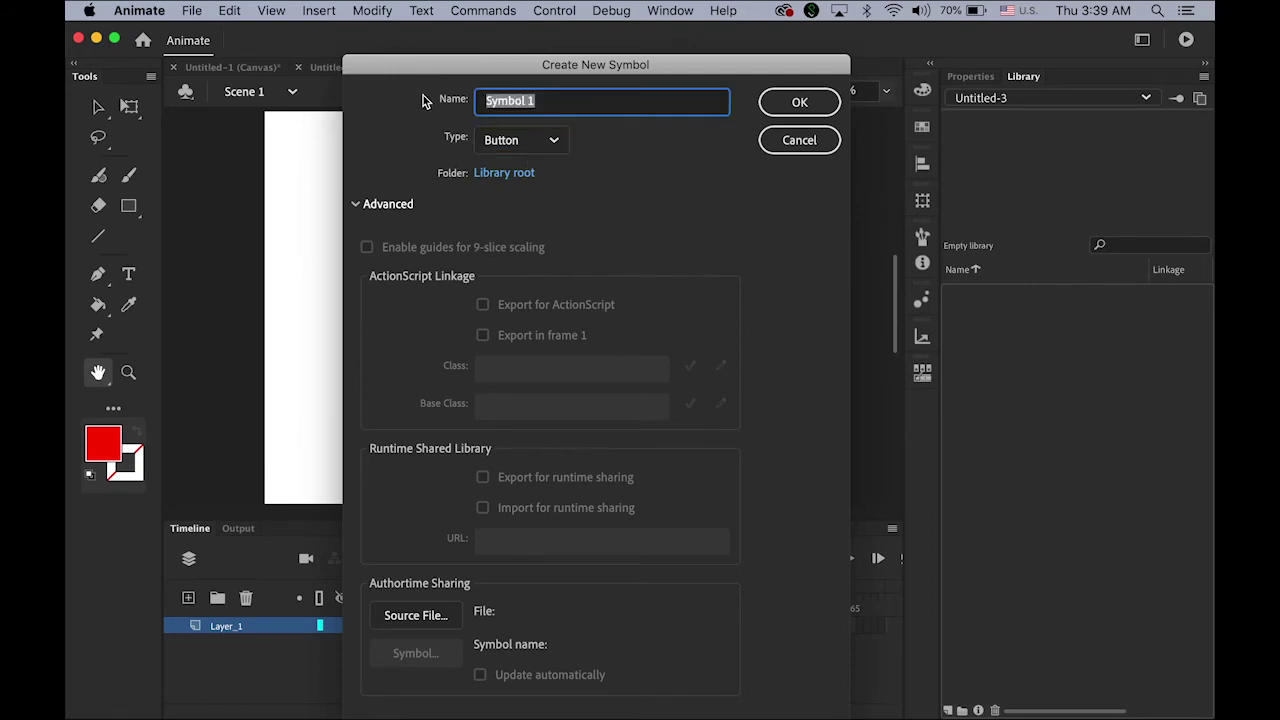
{"action": "type", "text": "en"}
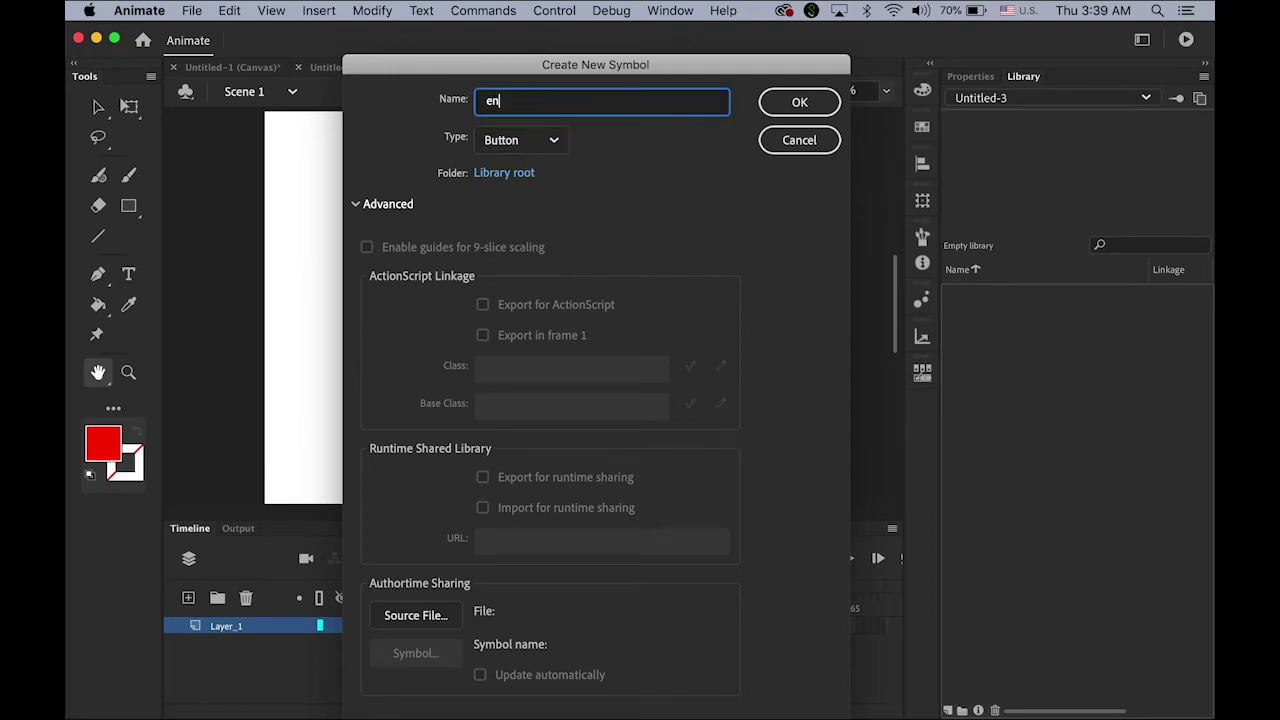
{"action": "type", "text": "ter"}
{"action": "left_click", "coordinate": [803, 102]}
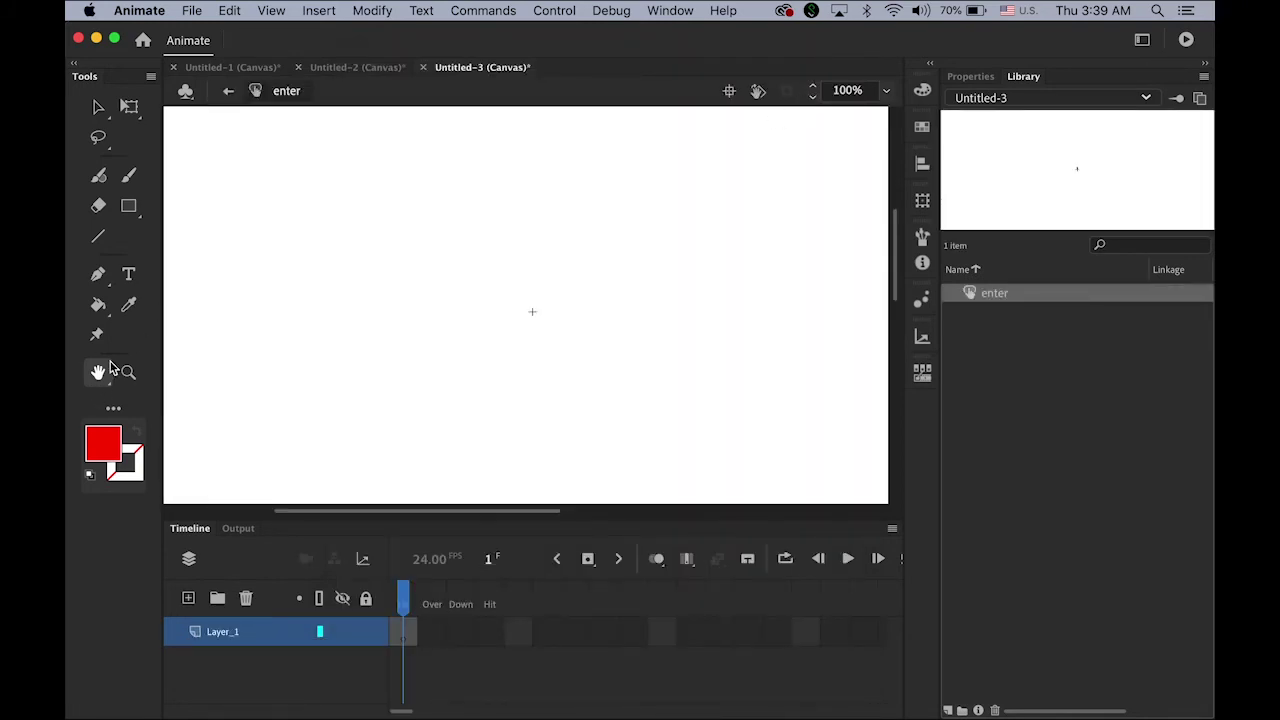
Examine the Up, Down and Hit state frames in the button symbol's timeline
{"action": "left_click_drag", "start_coordinate": [520, 352], "coordinate": [371, 279]}
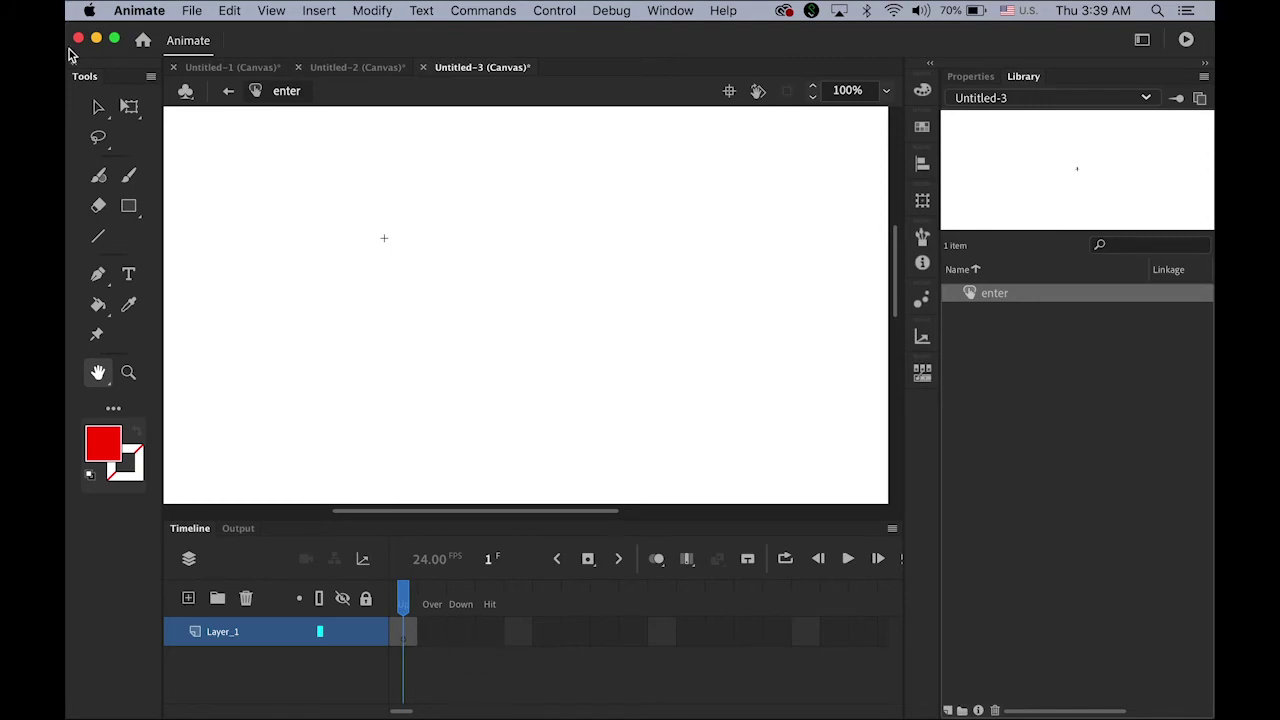
{"action": "left_click", "coordinate": [98, 110]}
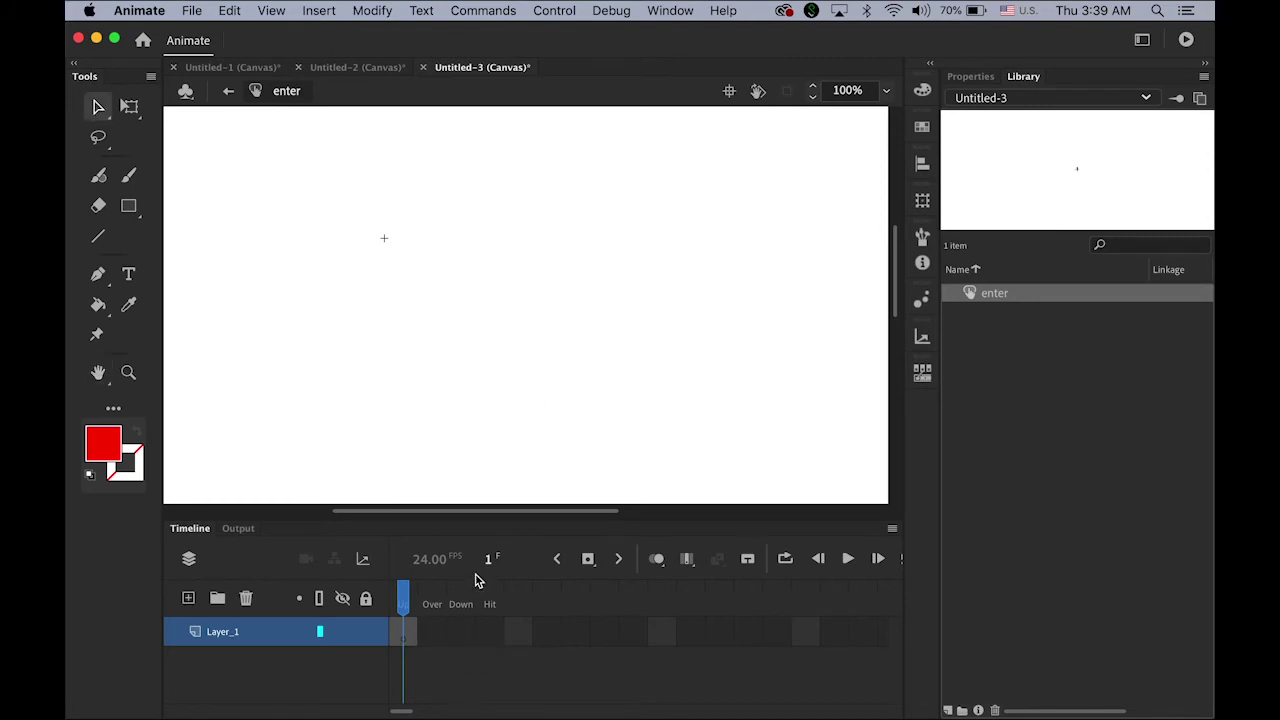
{"action": "left_click", "coordinate": [406, 632]}
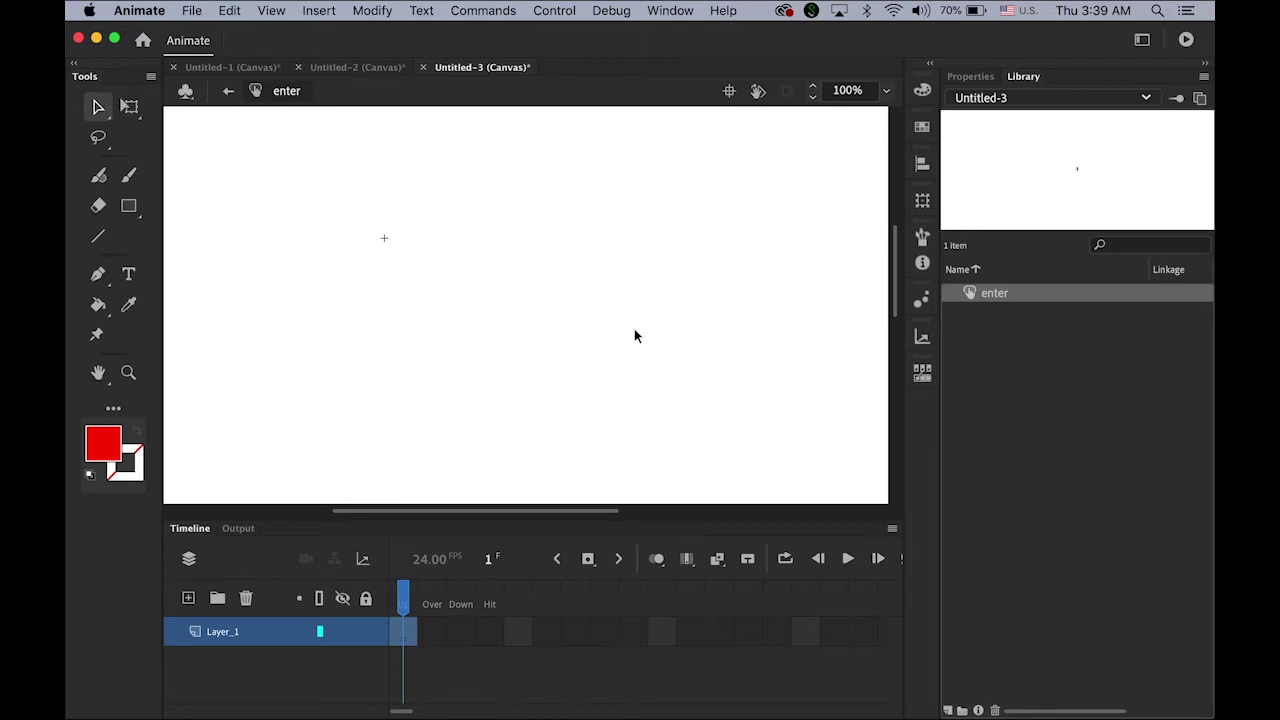
{"action": "left_click", "coordinate": [460, 631]}
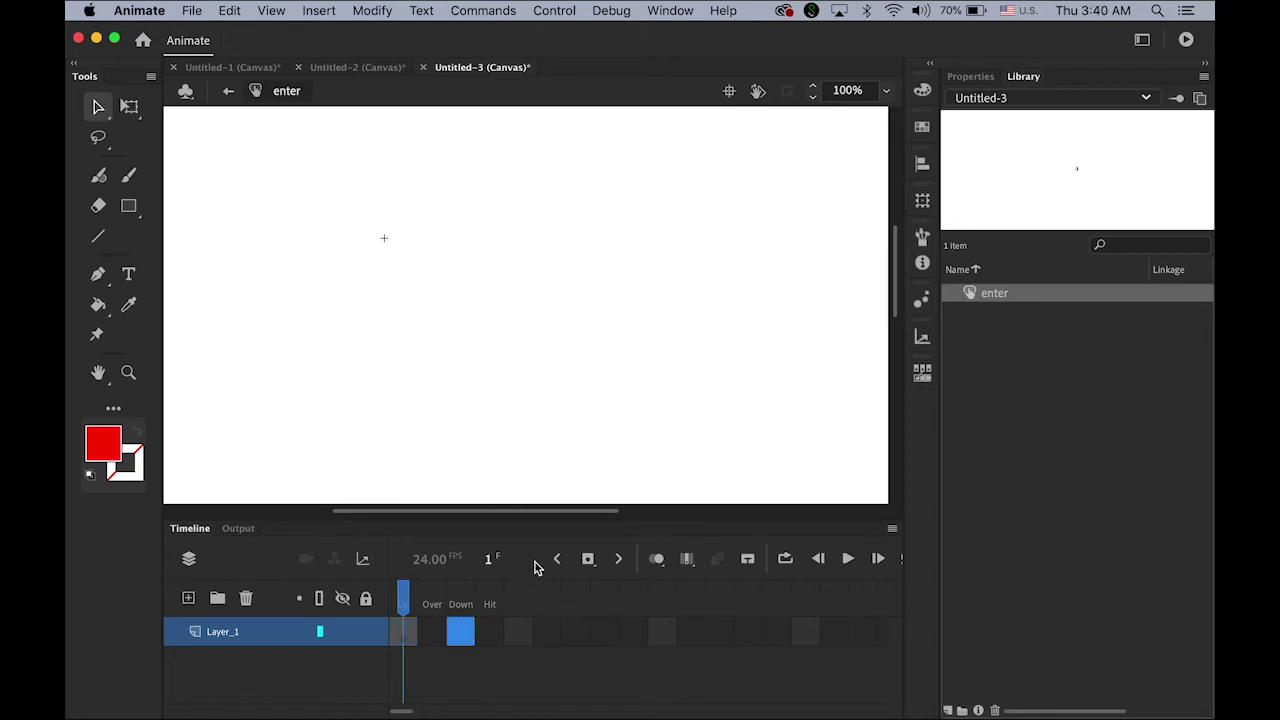
{"action": "left_click", "coordinate": [498, 631]}
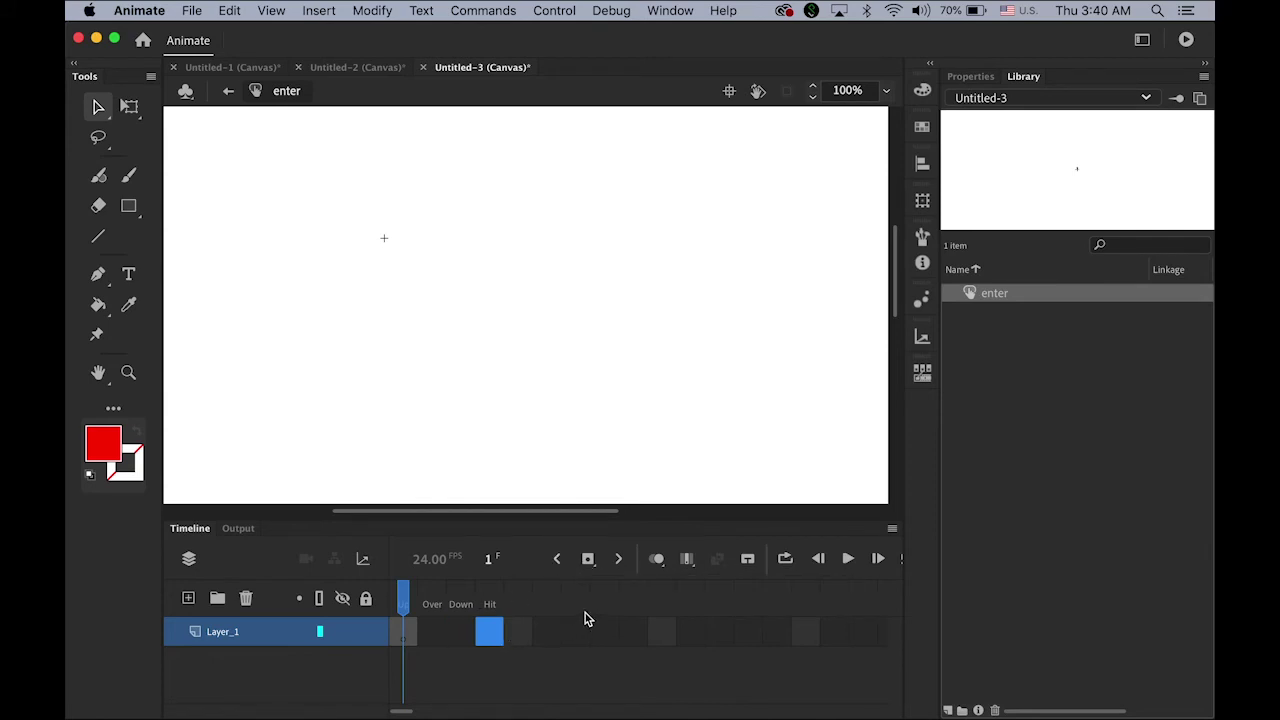
Add the static text "enter" with a black fill to the button's Up frame, below the registration point
{"action": "left_click", "coordinate": [410, 633]}
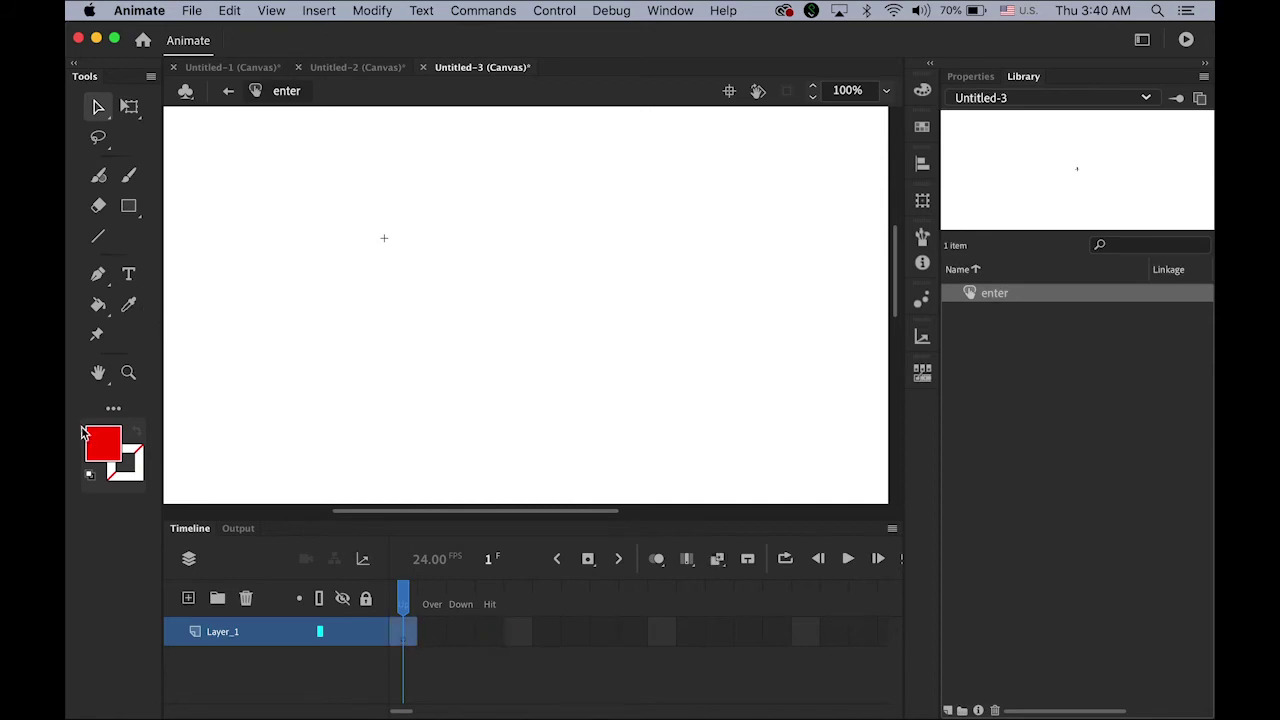
{"action": "left_click", "coordinate": [115, 450]}
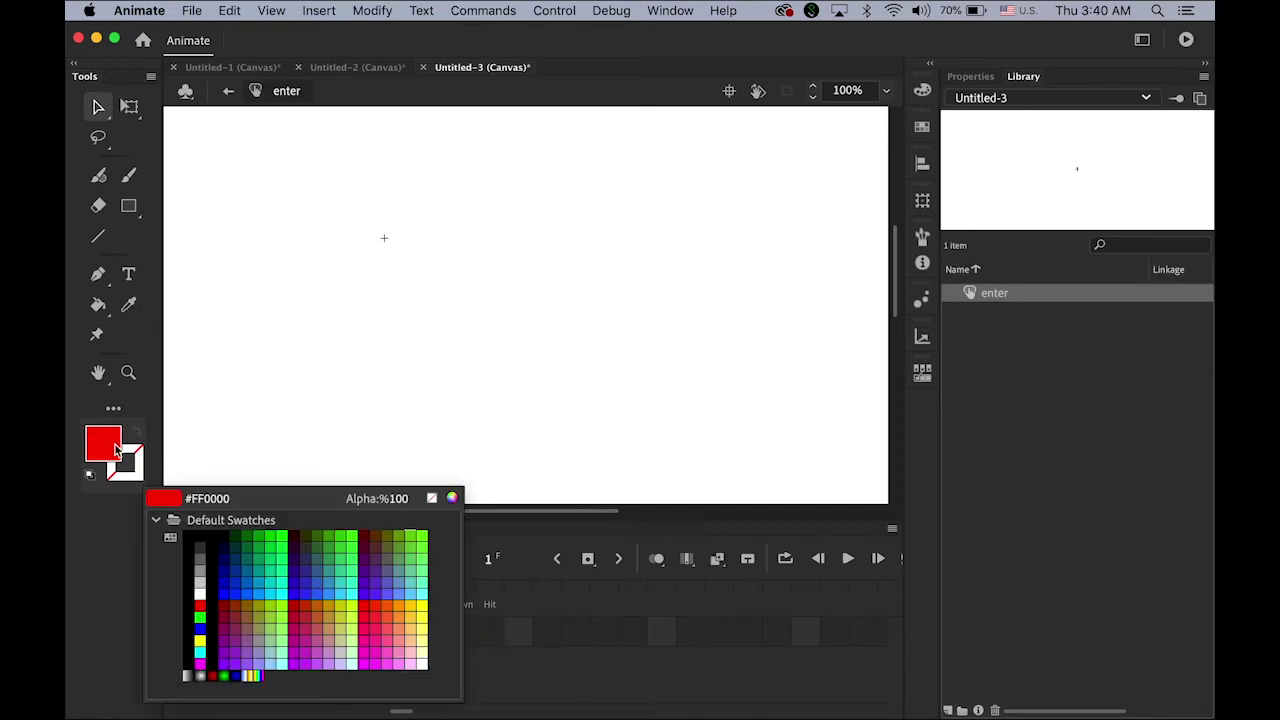
{"action": "left_click", "coordinate": [200, 533]}
{"action": "left_click", "coordinate": [128, 274]}
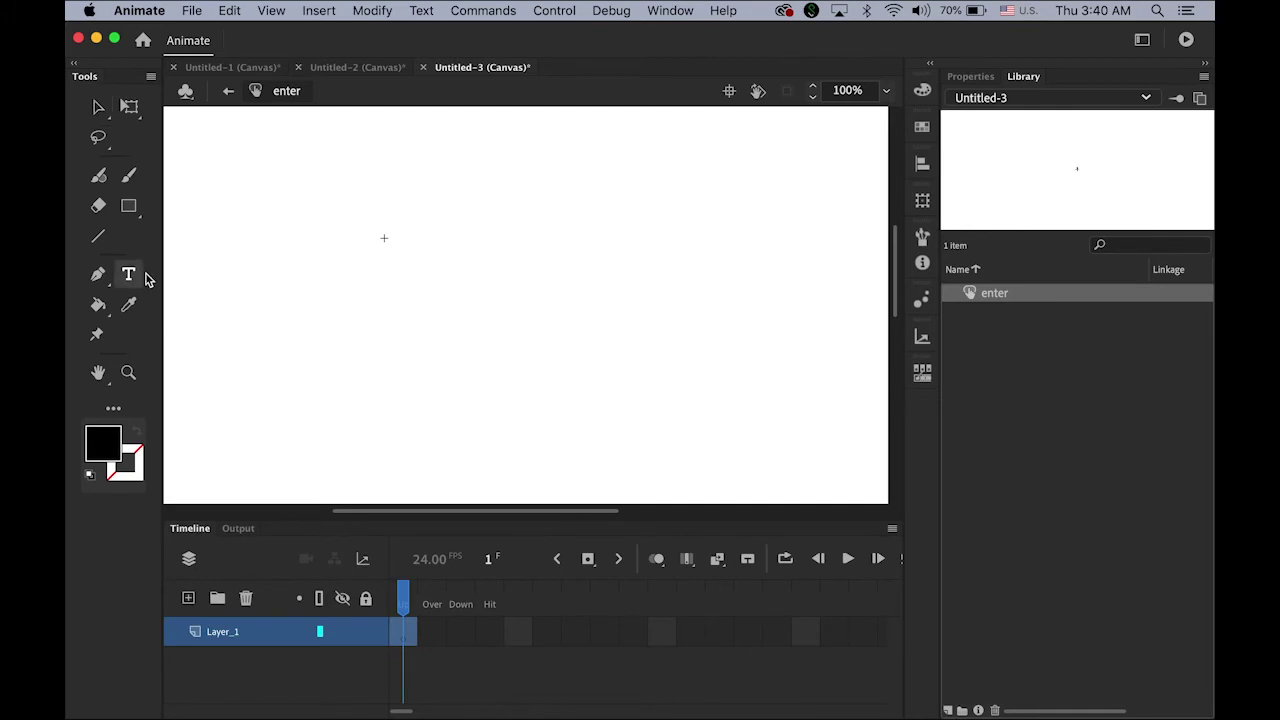
{"action": "left_click", "coordinate": [406, 286]}
{"action": "type", "text": "entwr"}
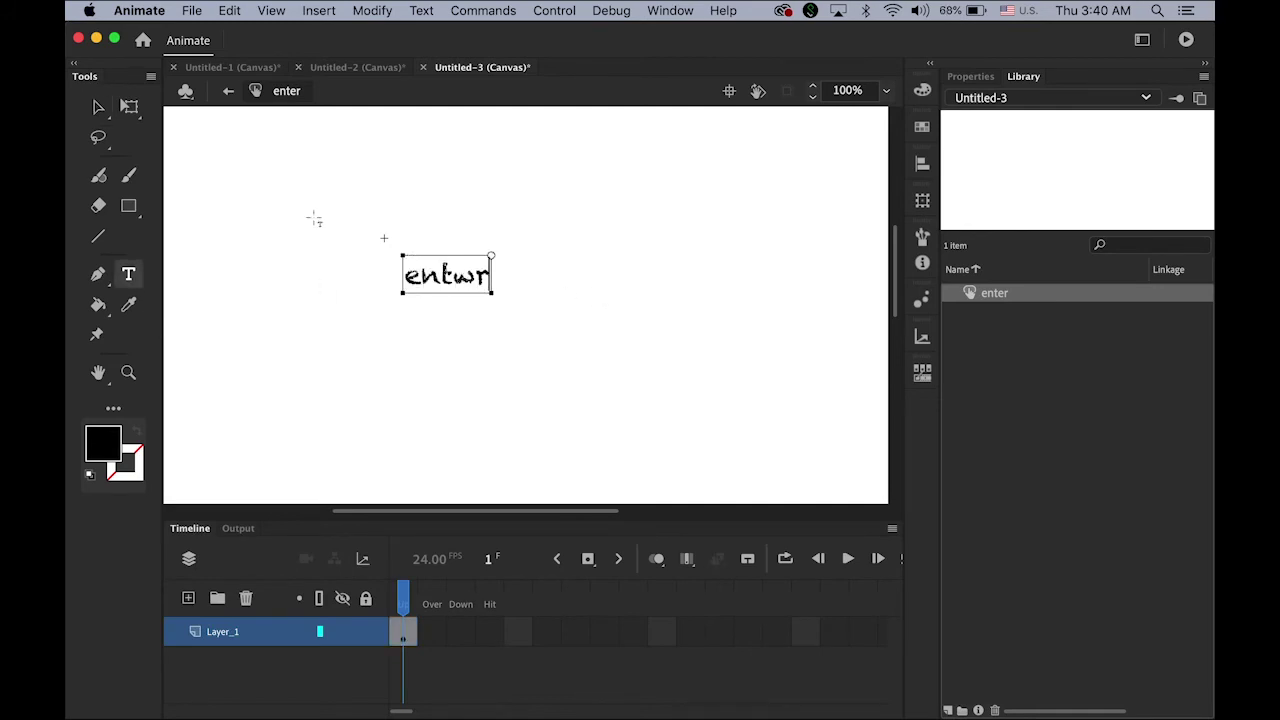
{"action": "key", "text": "BackSpace"}
{"action": "key", "text": "BackSpace"}
{"action": "key", "text": "BackSpace"}
{"action": "type", "text": "ter"}
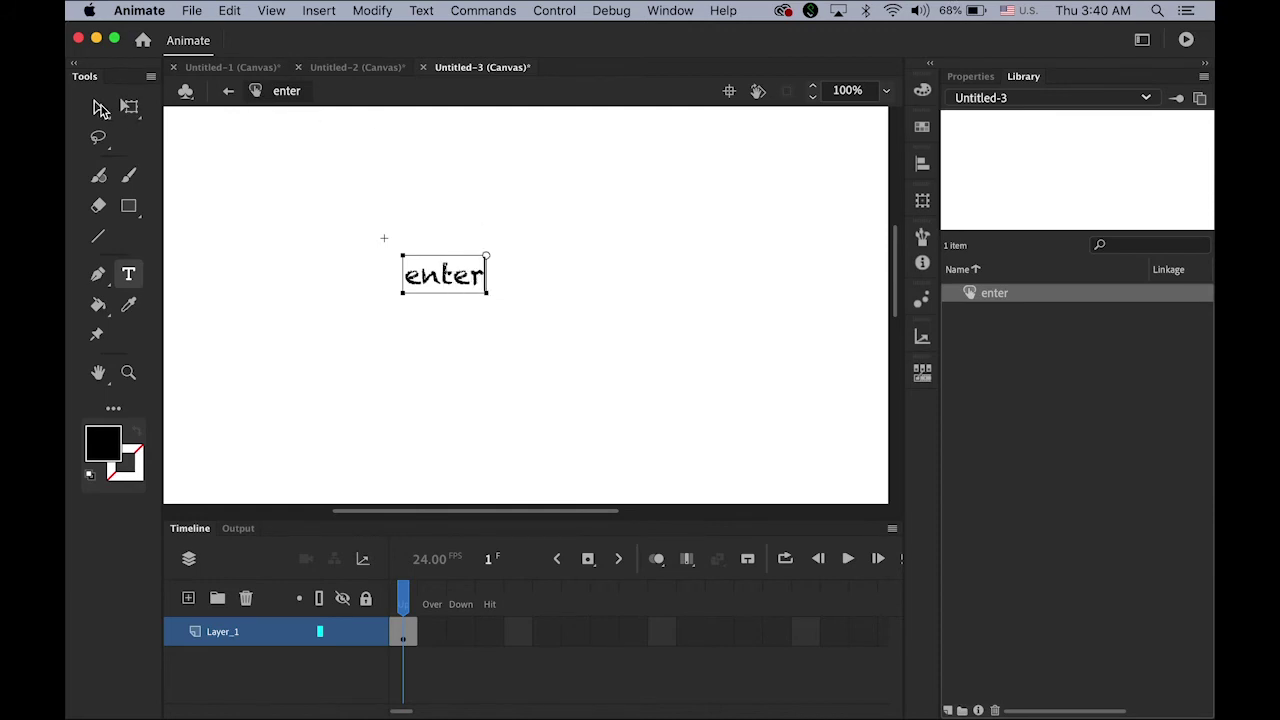
{"action": "left_click", "coordinate": [100, 108]}
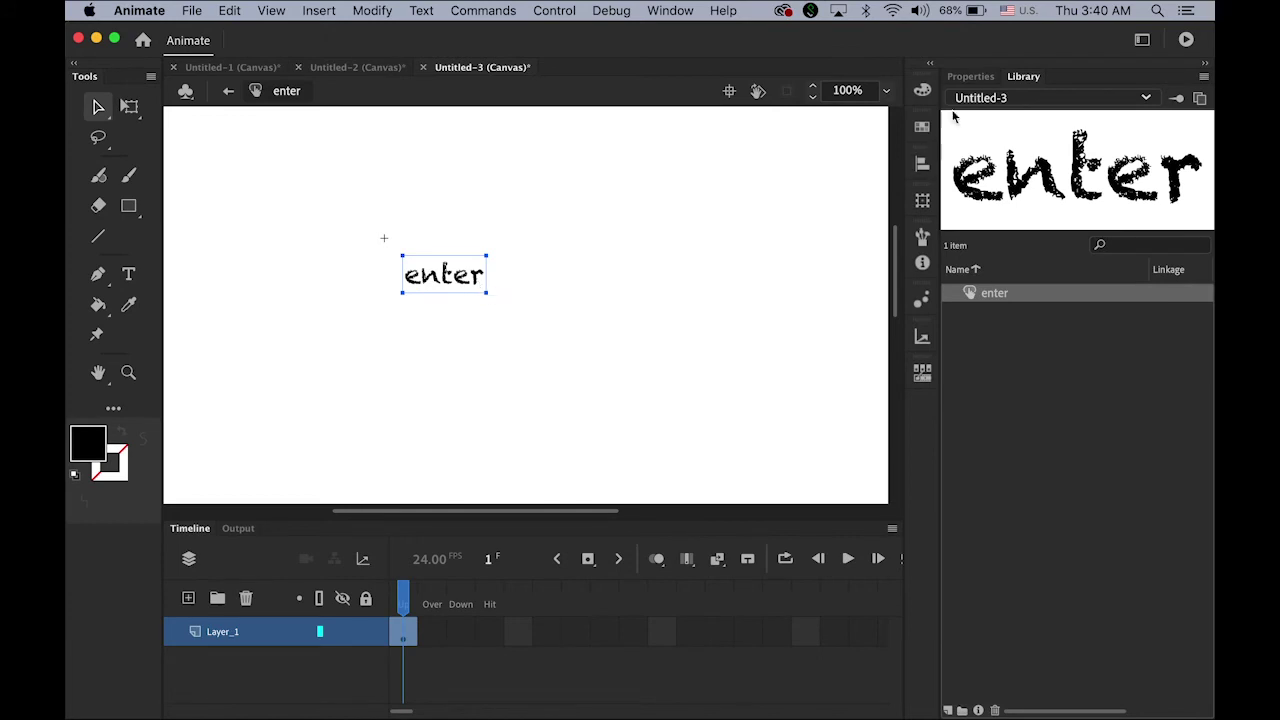
Set the "enter" text's font to Arial Black and move the text to the registration point at X 0, Y 0
{"action": "left_click", "coordinate": [975, 77]}
{"action": "left_click", "coordinate": [1149, 366]}
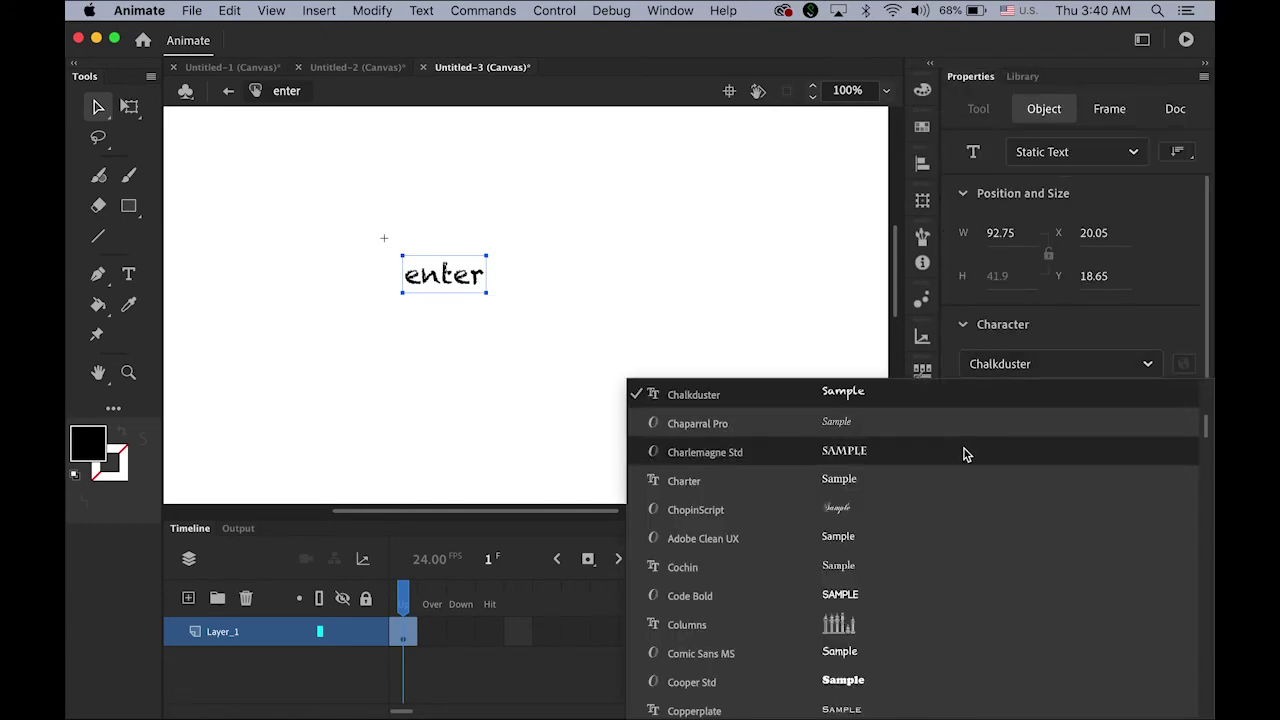
{"action": "scroll", "coordinate": [964, 454], "scroll_direction": "up", "scroll_amount": 20}
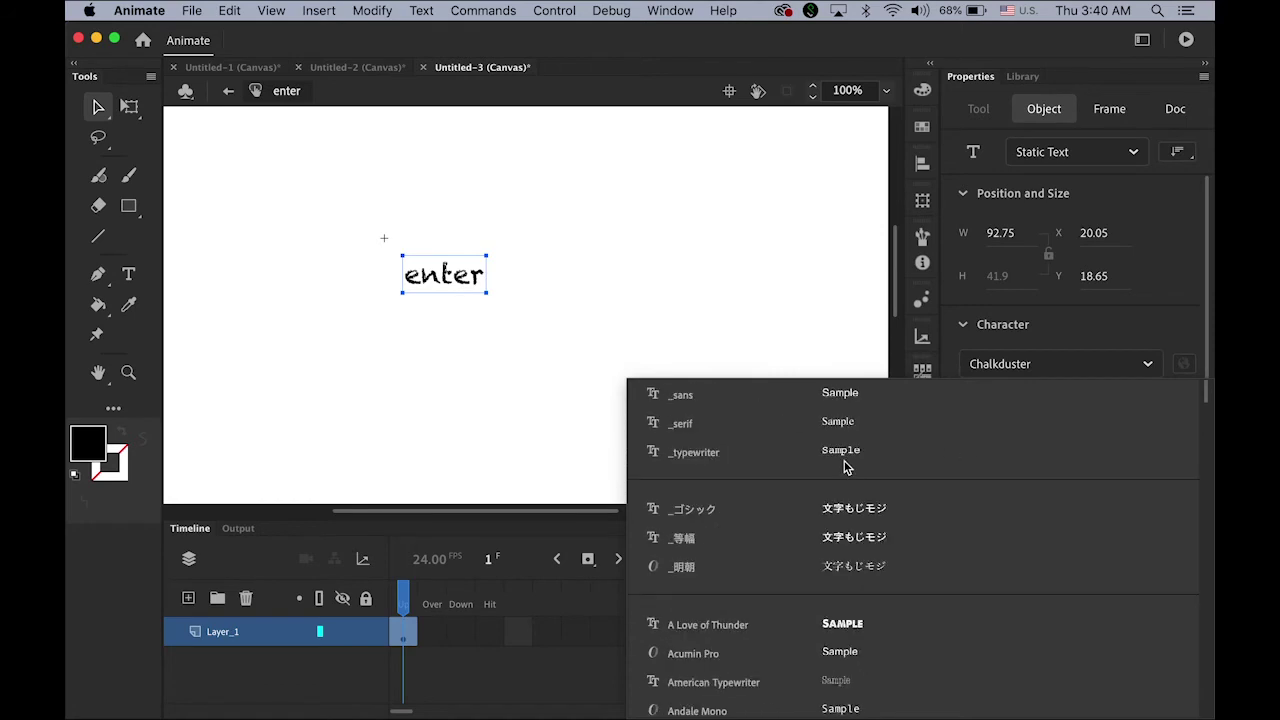
{"action": "scroll", "coordinate": [840, 485], "scroll_direction": "down", "scroll_amount": 6}
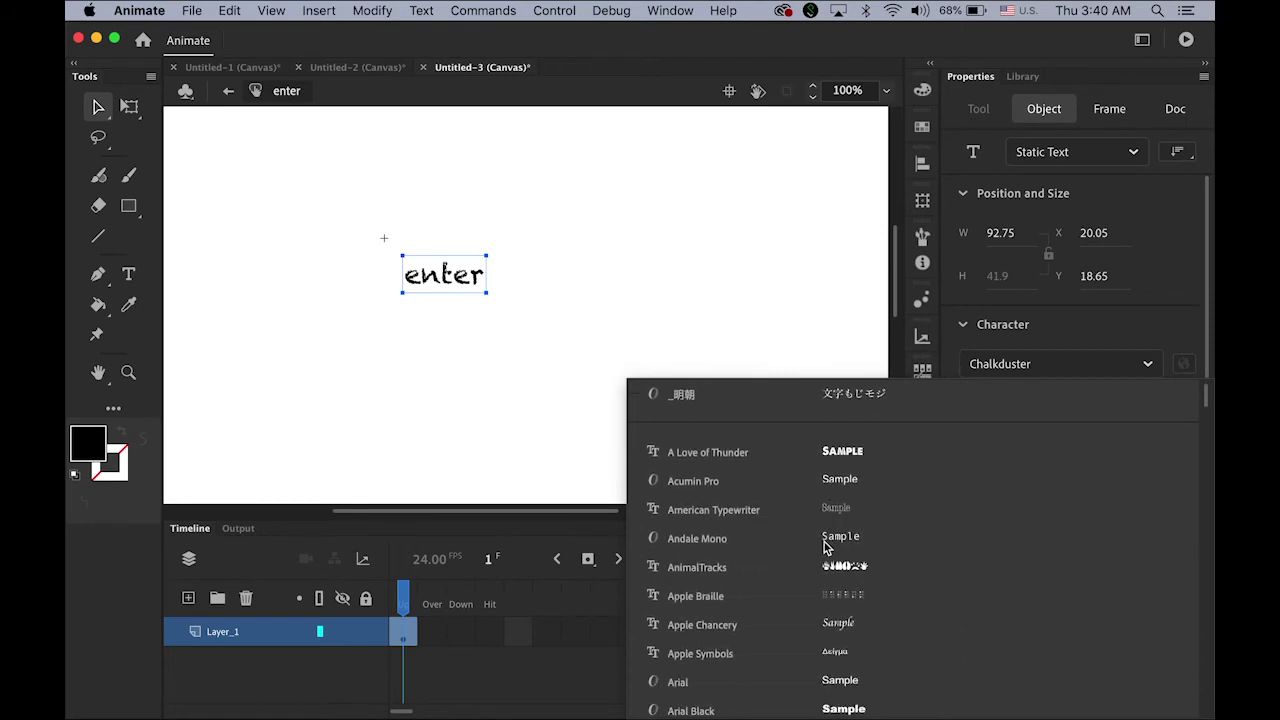
{"action": "scroll", "coordinate": [840, 640], "scroll_direction": "down", "scroll_amount": 1}
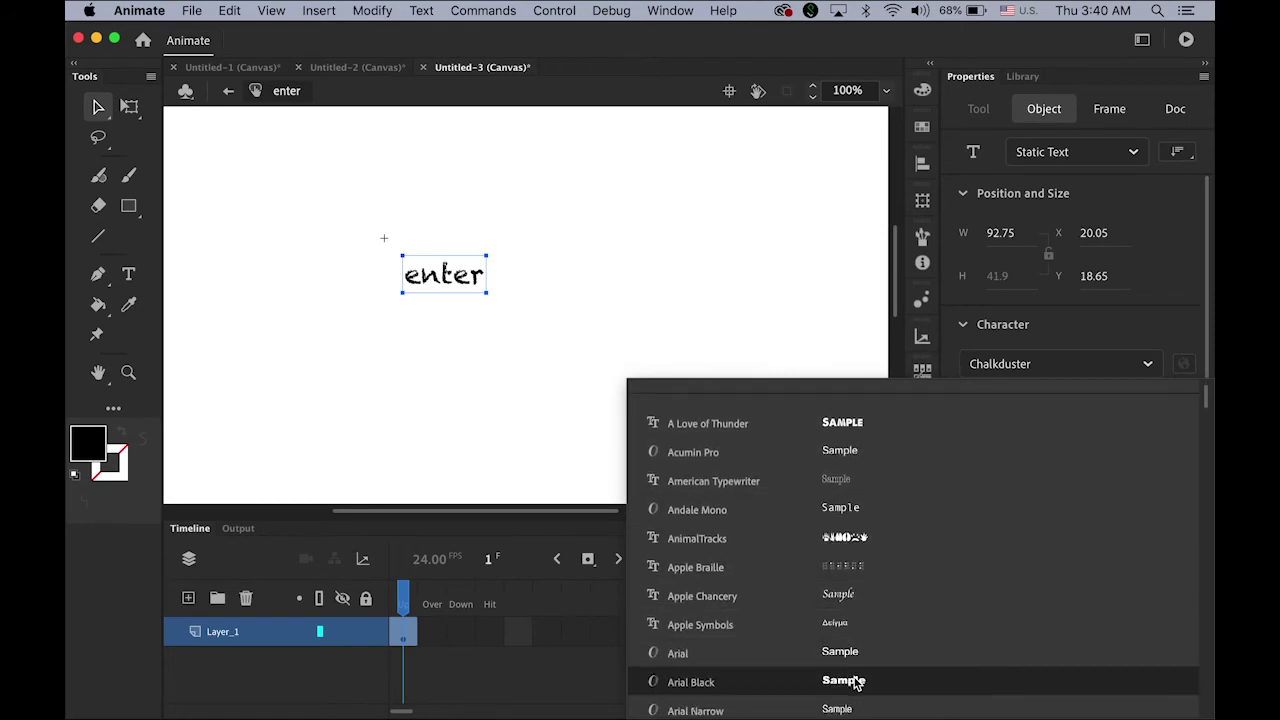
{"action": "left_click", "coordinate": [851, 680]}
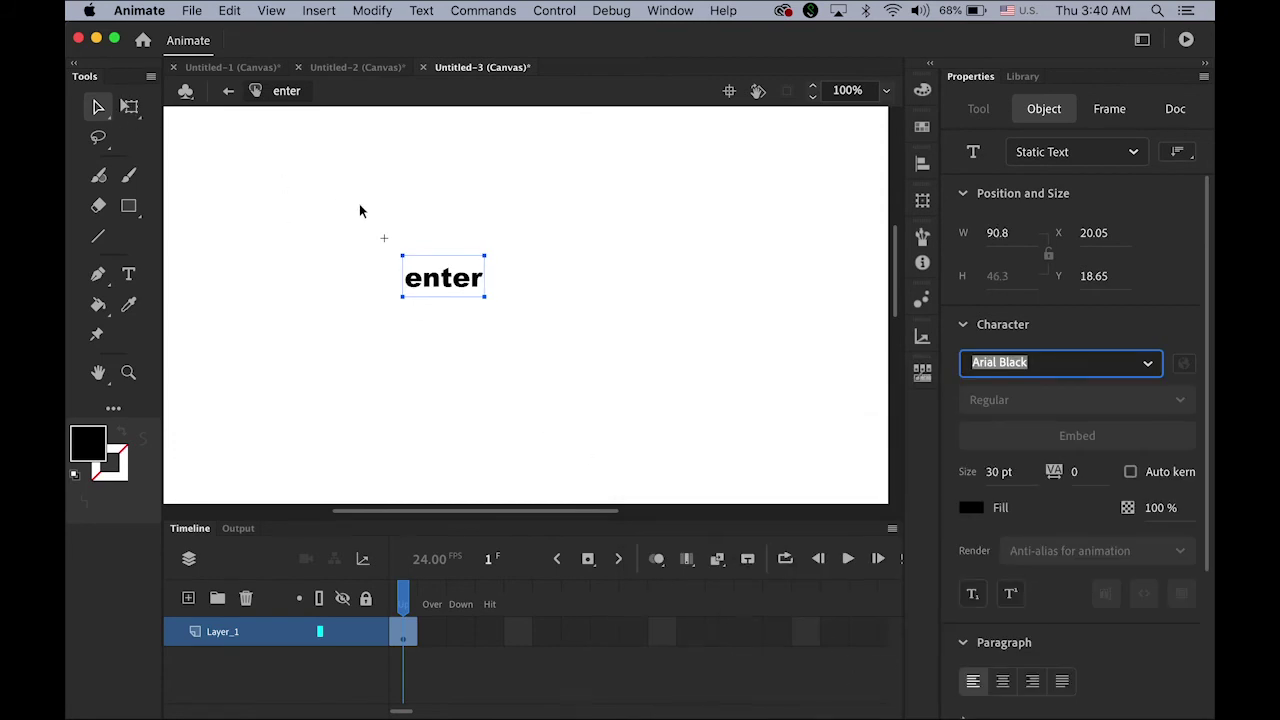
{"action": "left_click_drag", "start_coordinate": [466, 291], "coordinate": [436, 265]}
{"action": "left_click", "coordinate": [567, 305]}
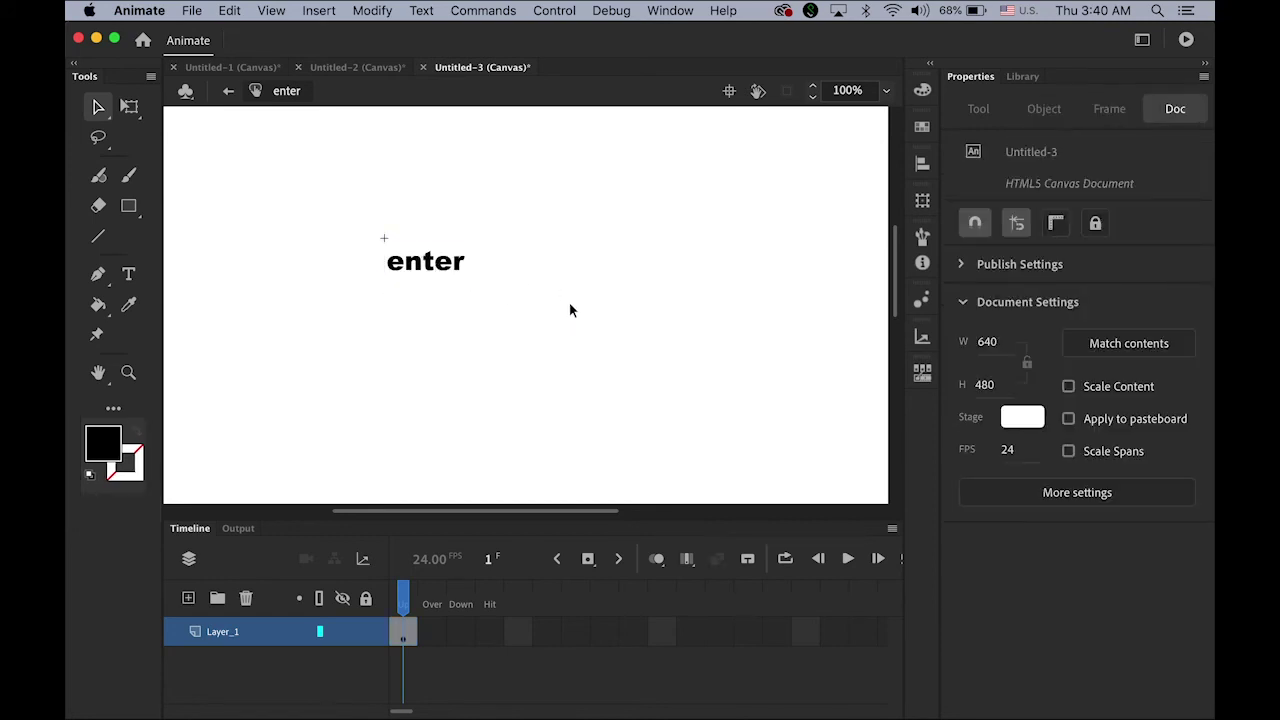
Insert a keyframe for the button's Over state and compare it with the Up state
{"action": "left_click", "coordinate": [404, 621]}
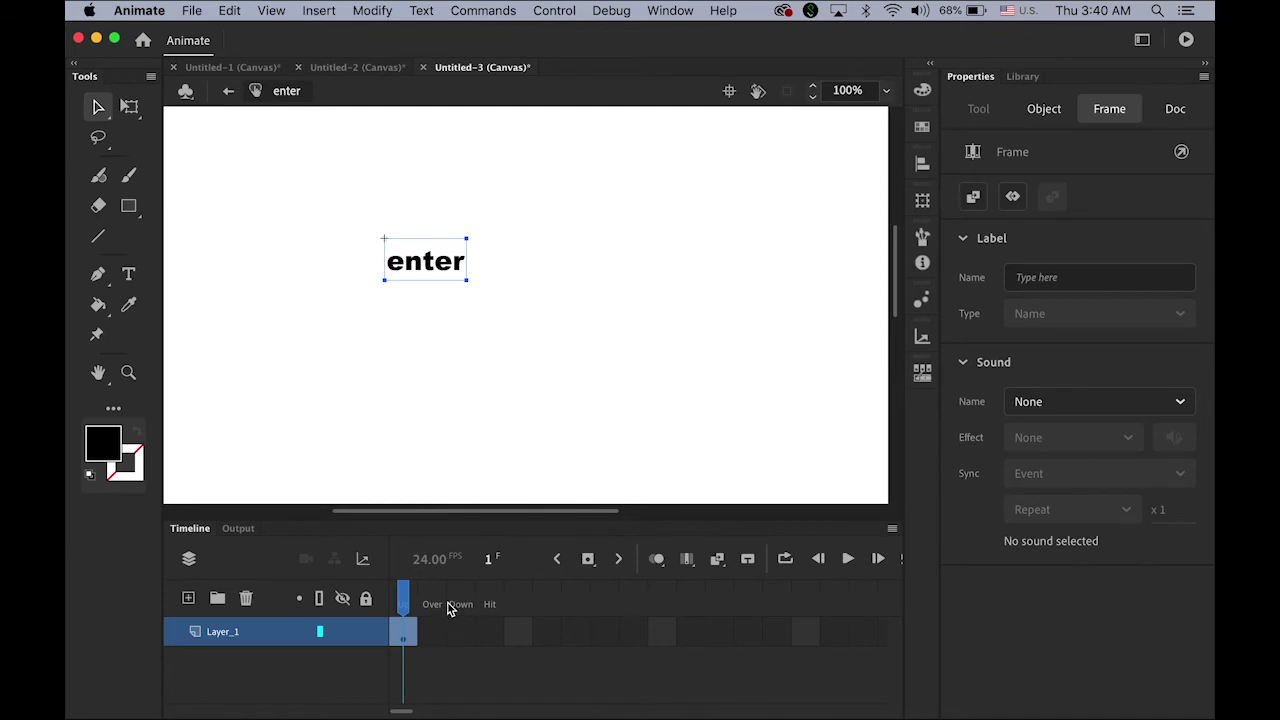
{"action": "left_click", "coordinate": [590, 562]}
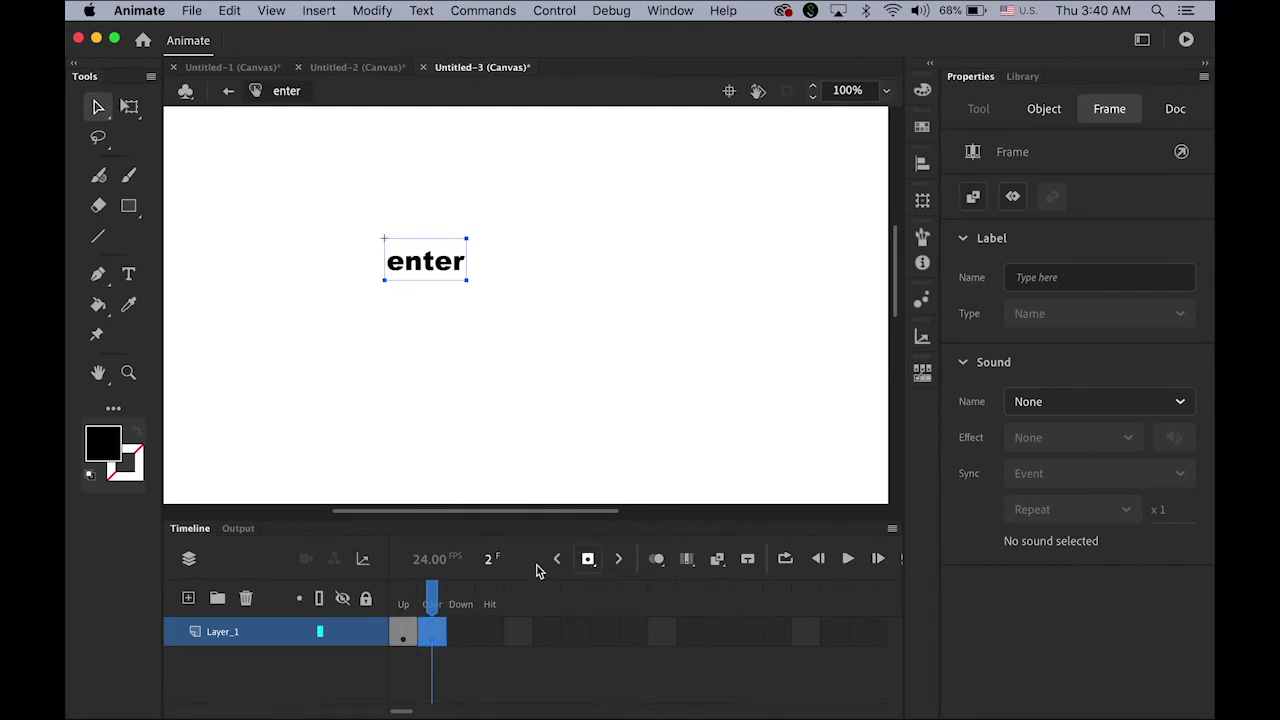
{"action": "left_click", "coordinate": [405, 610]}
{"action": "left_click", "coordinate": [432, 600]}
{"action": "left_click", "coordinate": [403, 600]}
{"action": "left_click", "coordinate": [432, 600]}
Change the fill of the "enter" text in the button's Over frame to red (#FF0000)
{"action": "left_click", "coordinate": [435, 634]}
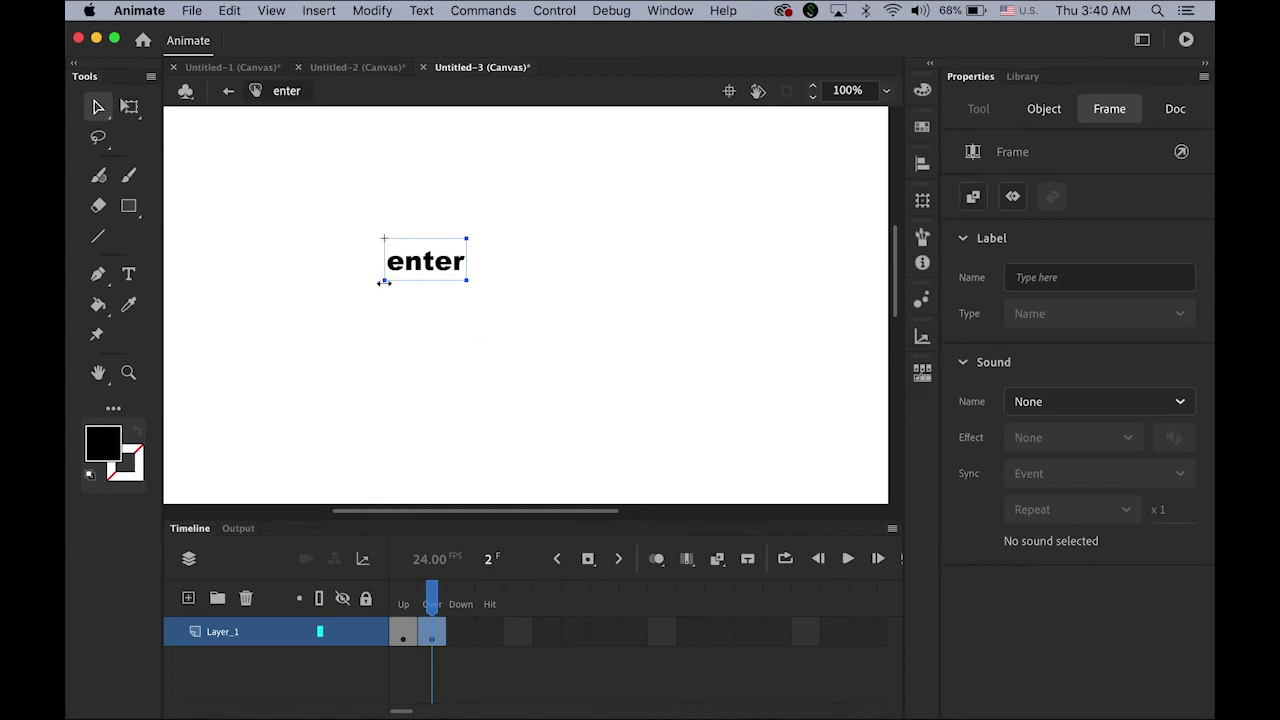
{"action": "left_click", "coordinate": [129, 276]}
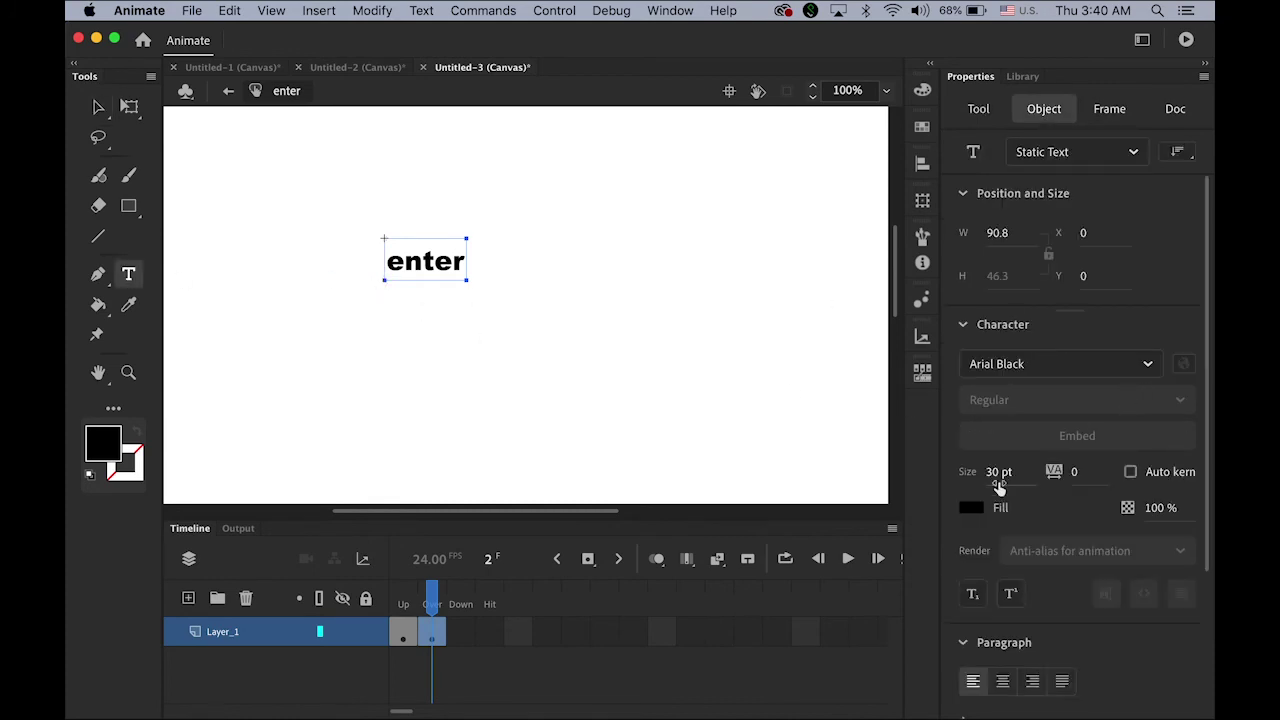
{"action": "left_click", "coordinate": [975, 510]}
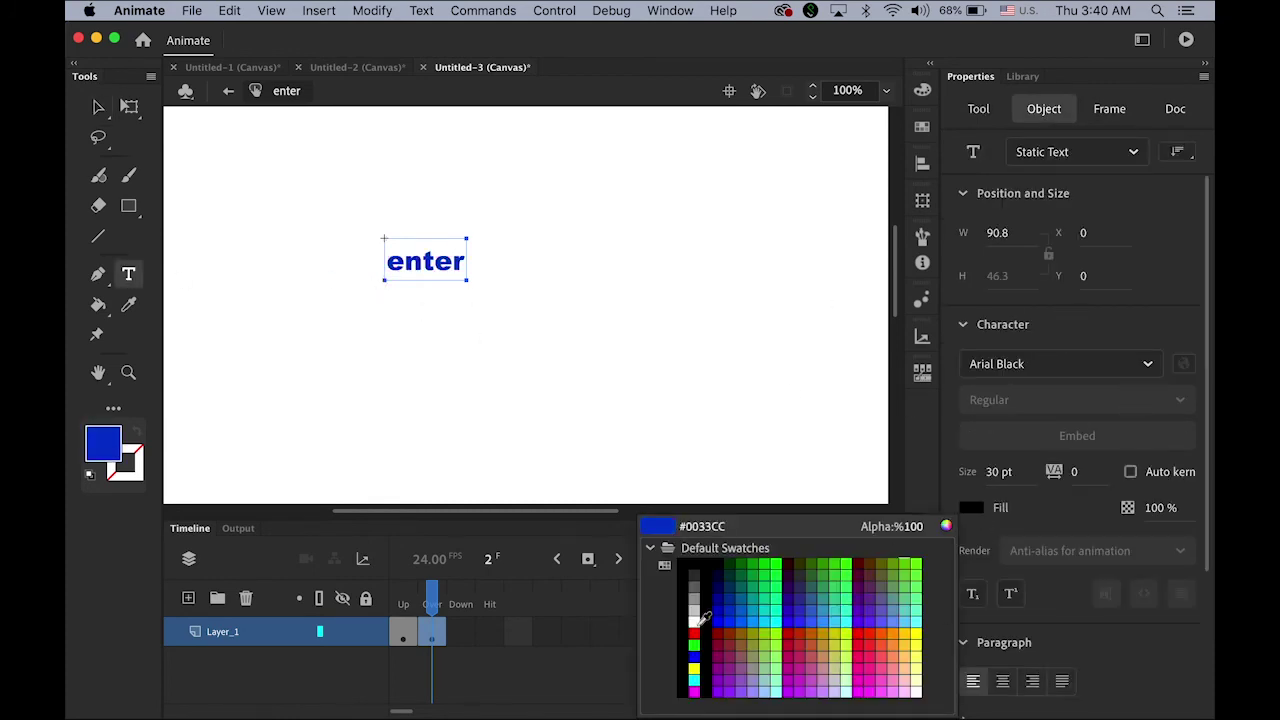
{"action": "left_click", "coordinate": [699, 628]}
{"action": "left_click", "coordinate": [98, 106]}
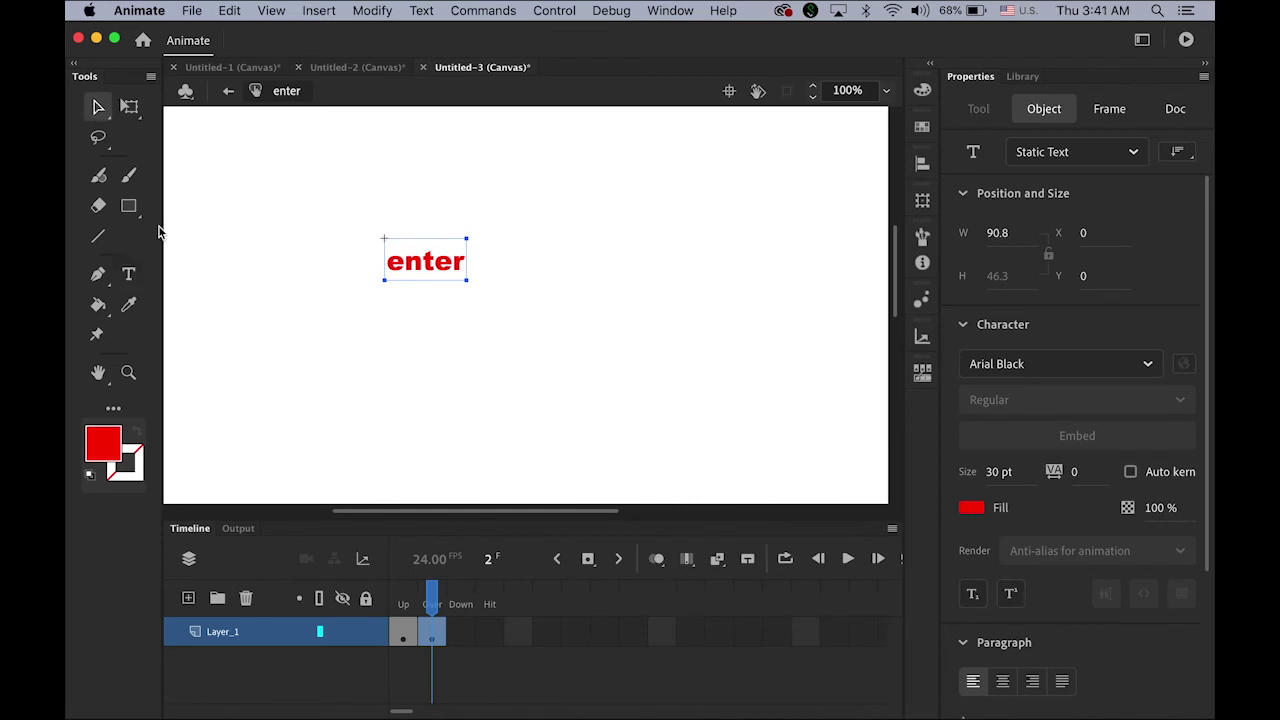
{"action": "left_click", "coordinate": [305, 392]}
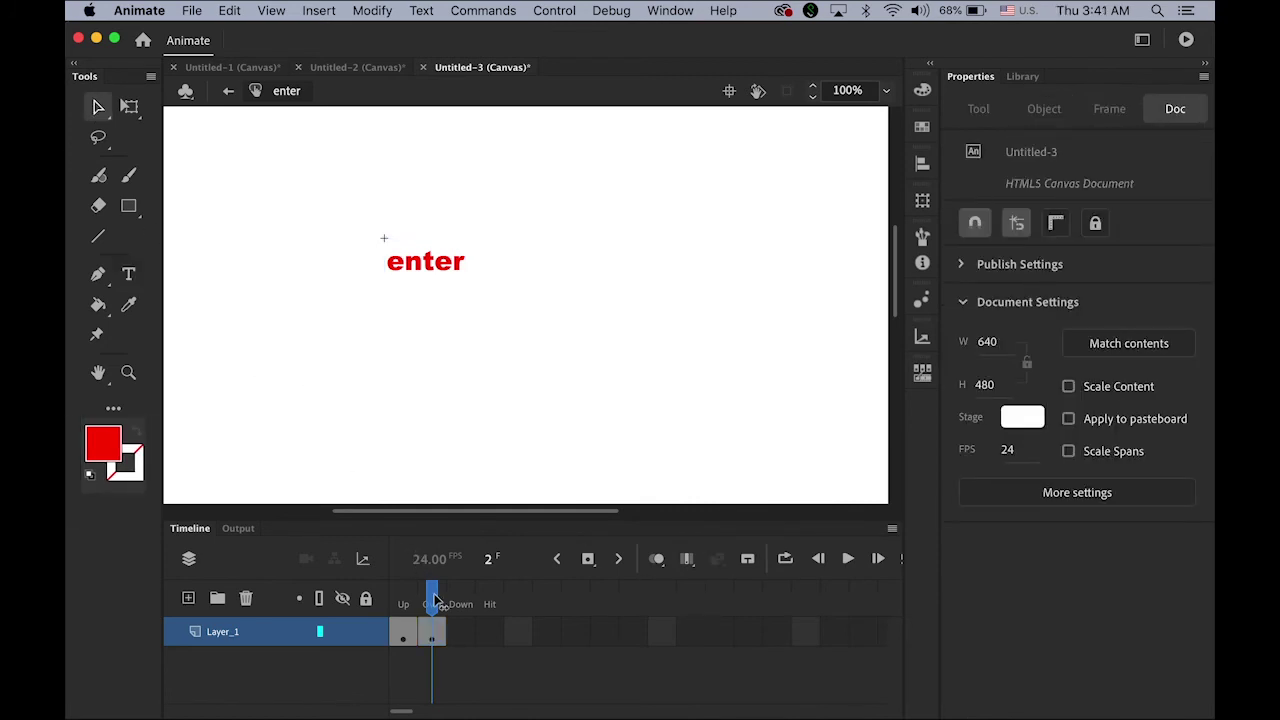
Compare the text color in the button's Up and Over frames
{"action": "left_click", "coordinate": [403, 631]}
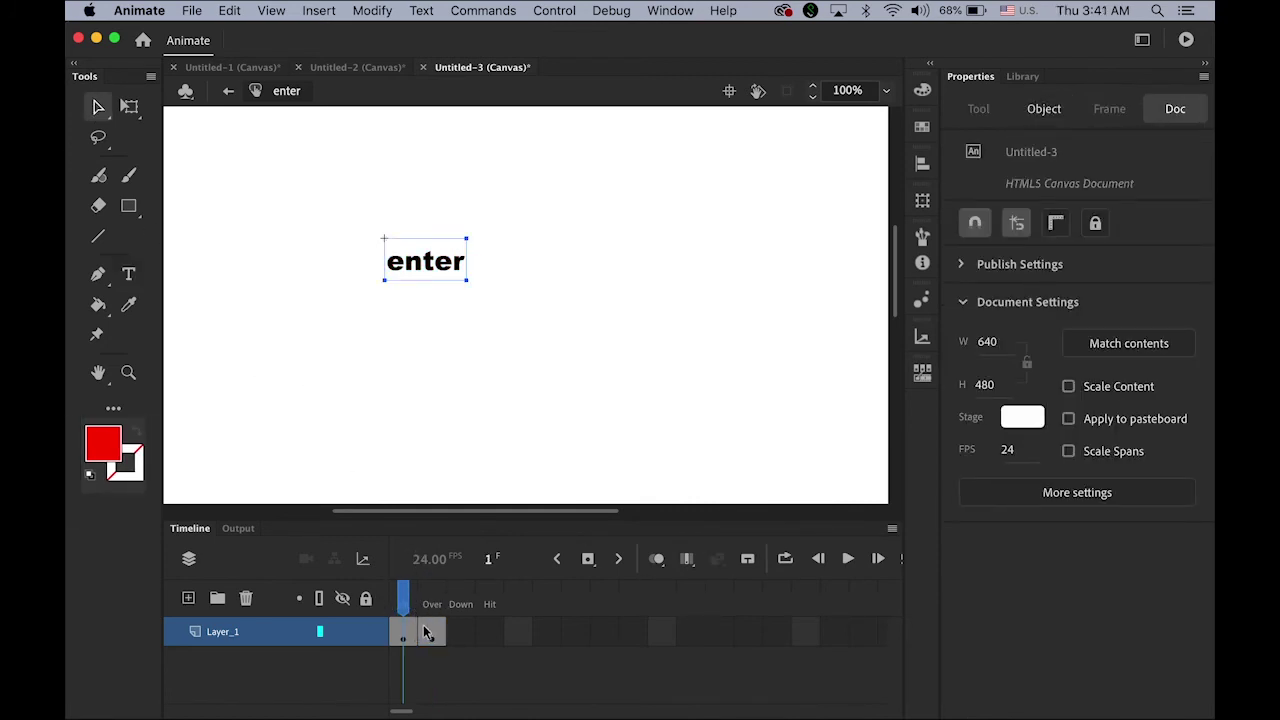
{"action": "left_click", "coordinate": [402, 607]}
{"action": "left_click_drag", "start_coordinate": [402, 607], "coordinate": [431, 607]}
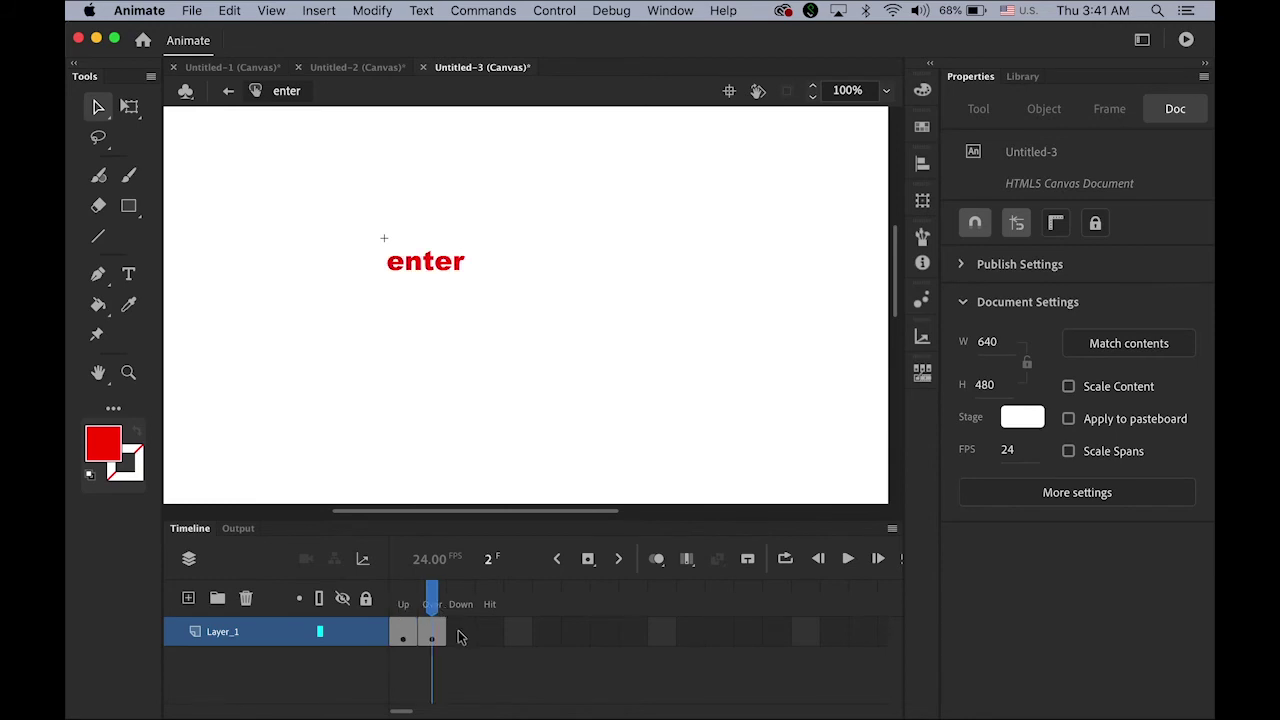
Insert a keyframe for the button's Down state and compare it with the Over state
{"action": "left_click", "coordinate": [459, 632]}
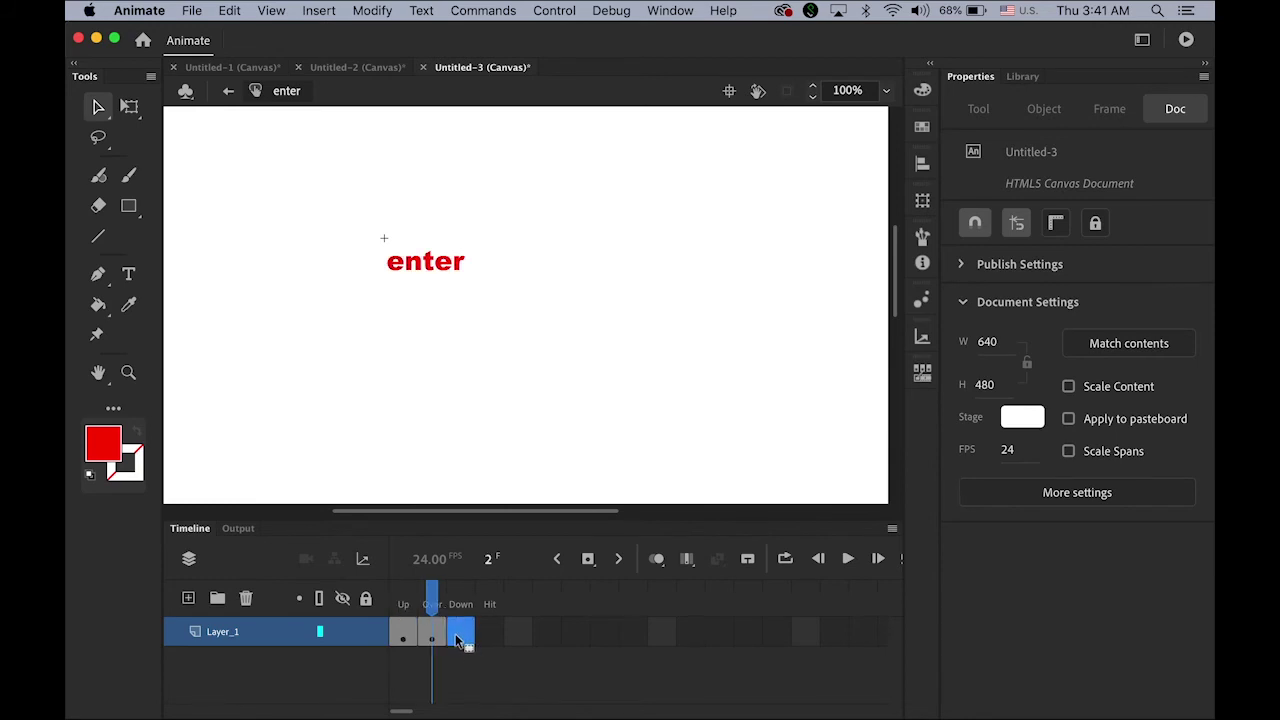
{"action": "left_click", "coordinate": [589, 559]}
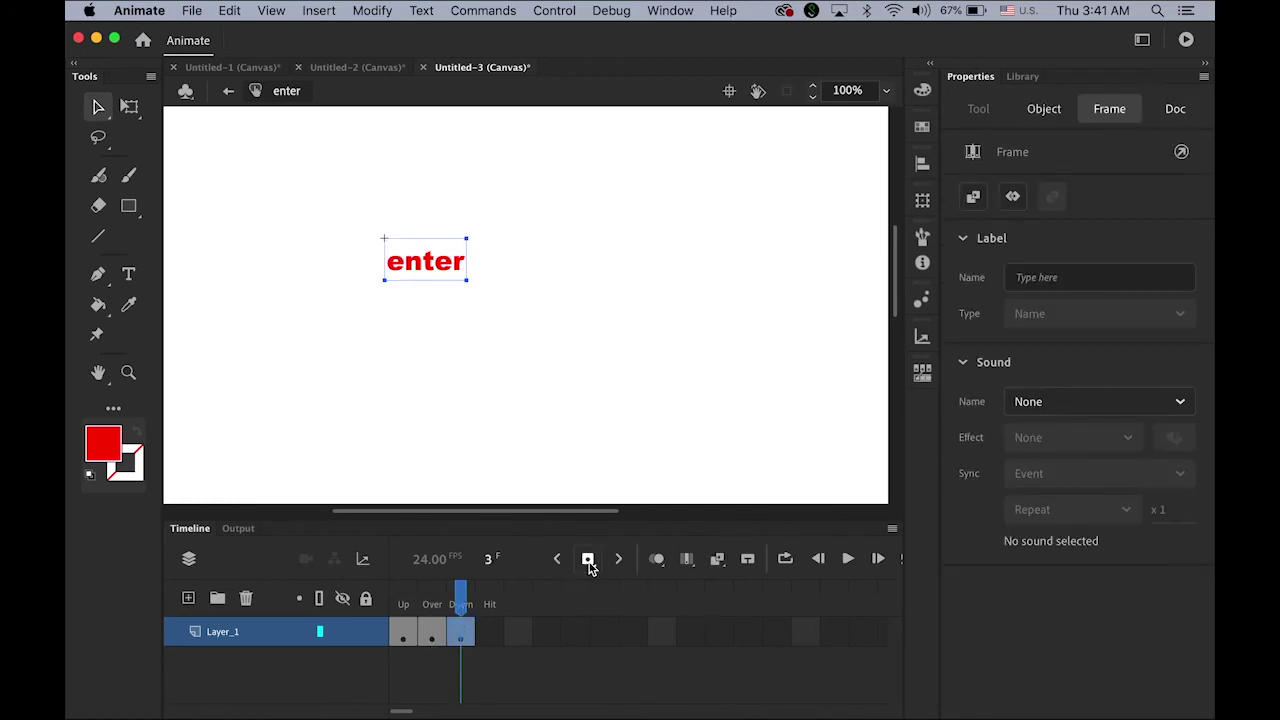
{"action": "left_click", "coordinate": [431, 634]}
{"action": "left_click", "coordinate": [458, 636]}
{"action": "left_click", "coordinate": [431, 634]}
{"action": "left_click", "coordinate": [461, 637]}
Change the fill of the "enter" text in the button's Down frame to blue
{"action": "left_click", "coordinate": [131, 279]}
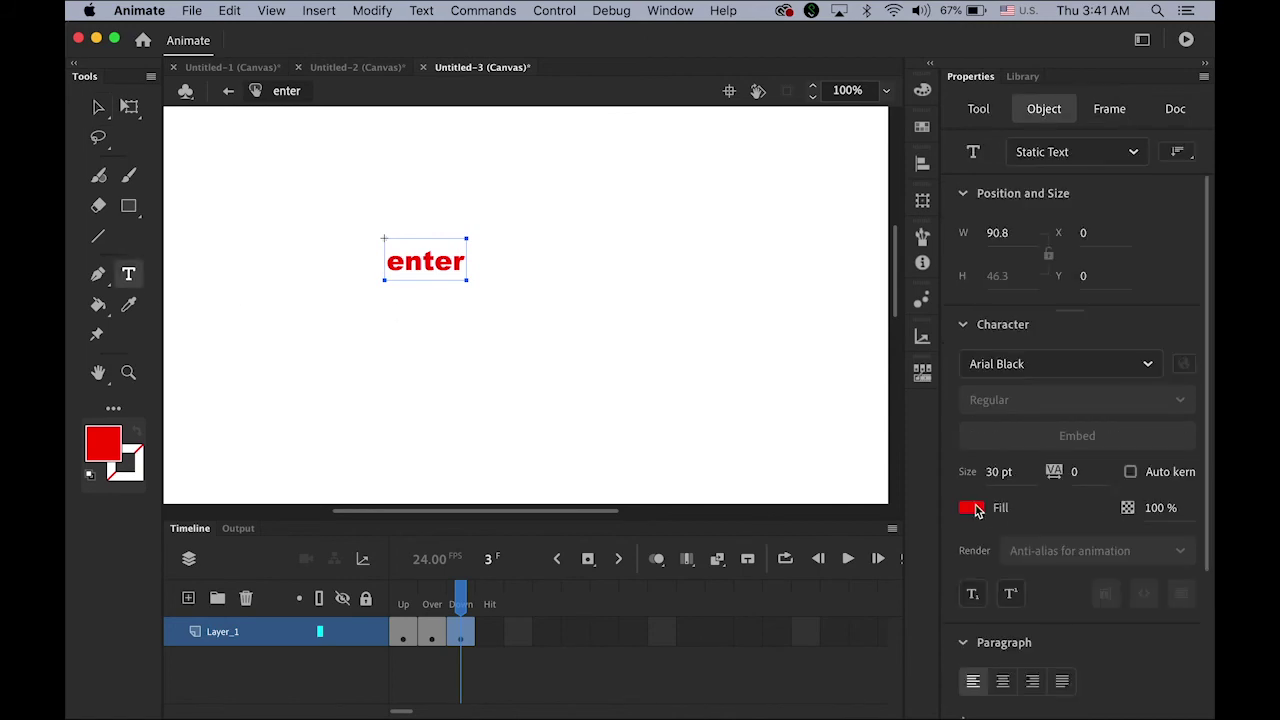
{"action": "left_click", "coordinate": [972, 508]}
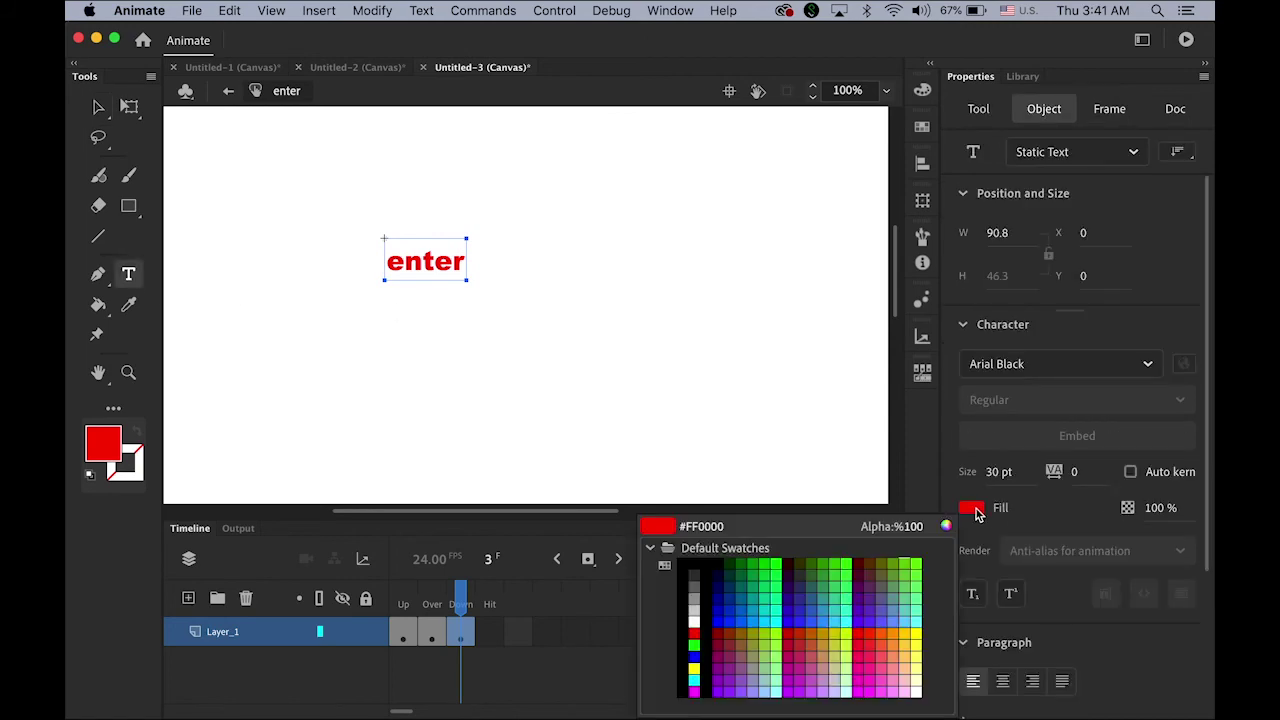
{"action": "left_click", "coordinate": [731, 615]}
{"action": "left_click", "coordinate": [98, 107]}
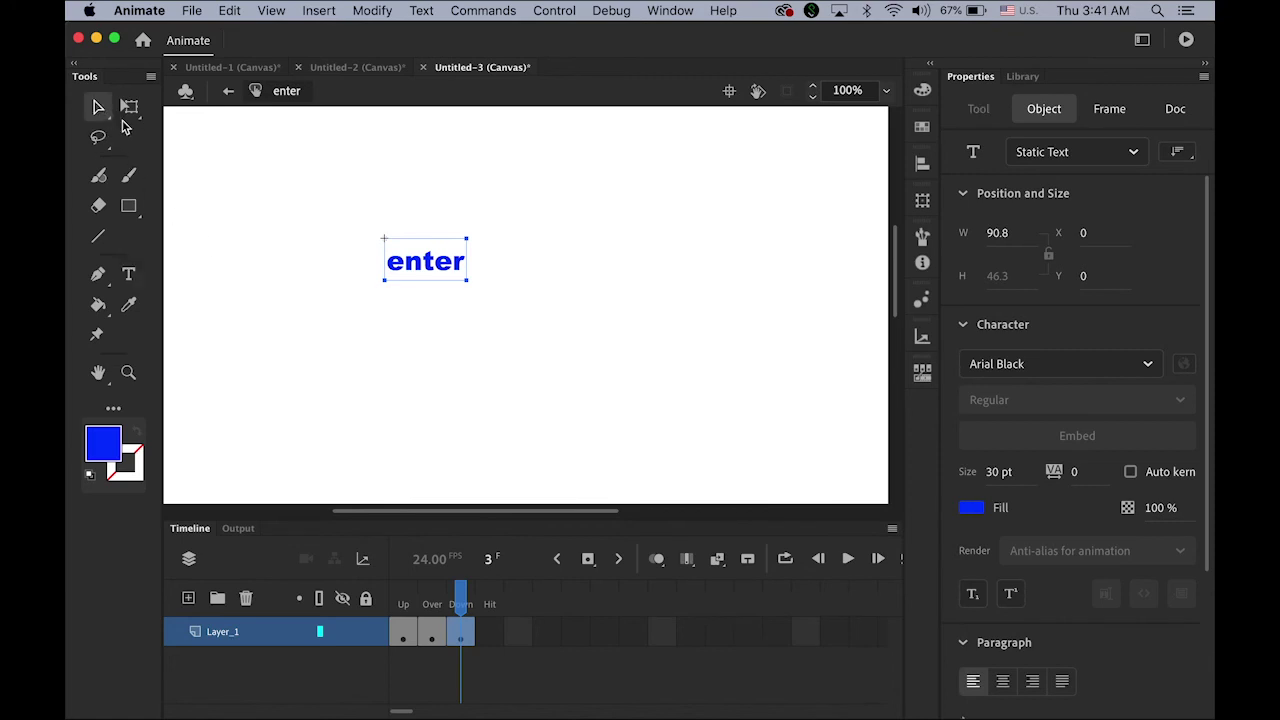
{"action": "left_click", "coordinate": [753, 350]}
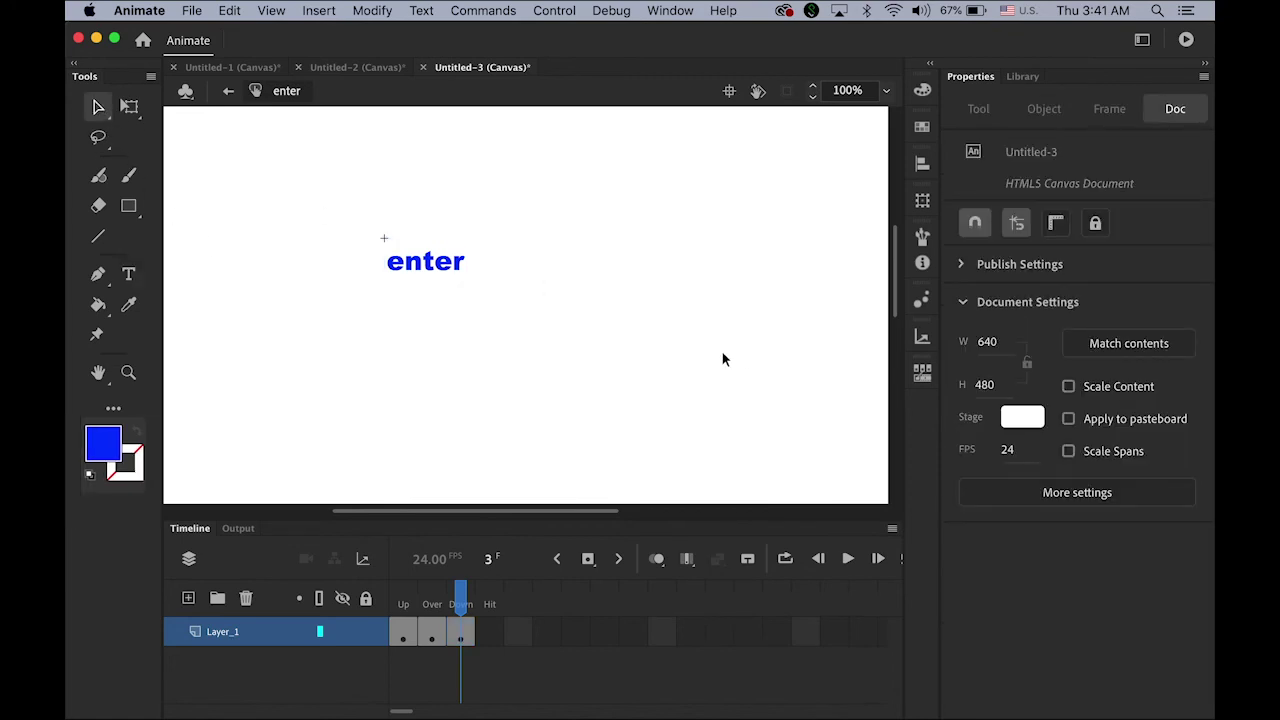
Review the button's Up, Over and Down frames in sequence
{"action": "left_click", "coordinate": [403, 632]}
{"action": "left_click", "coordinate": [431, 636]}
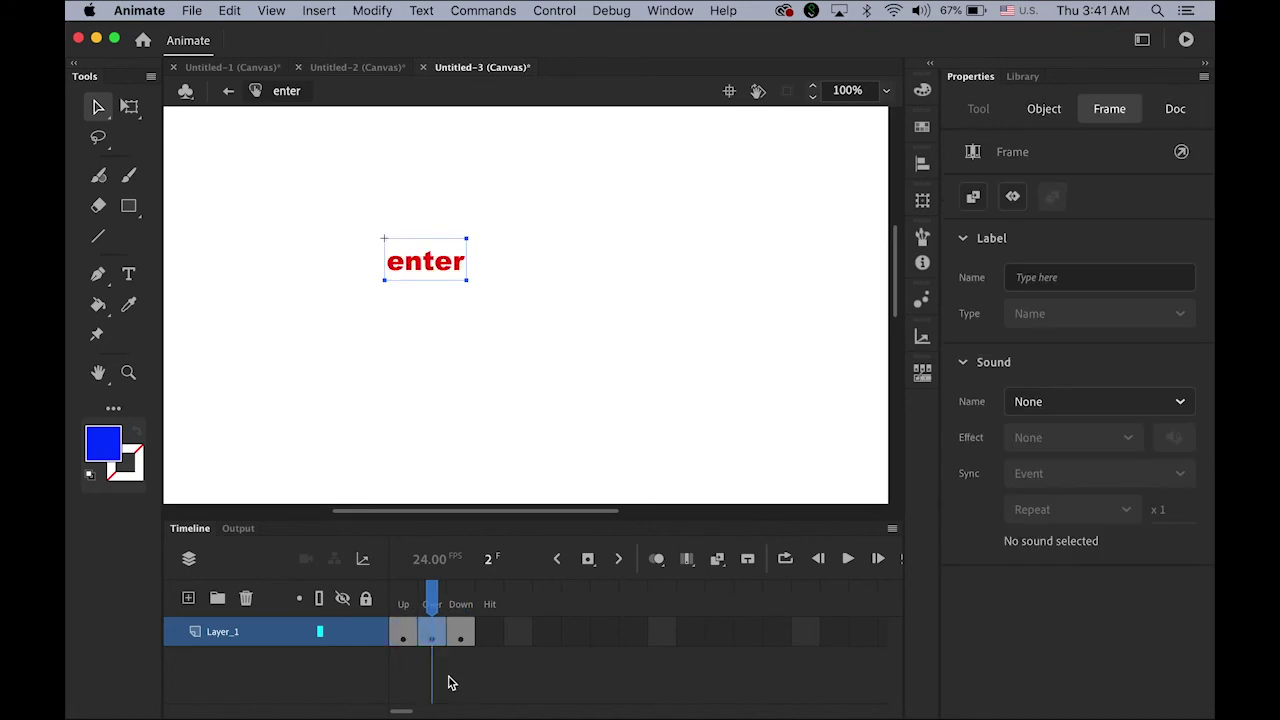
{"action": "left_click", "coordinate": [460, 640]}
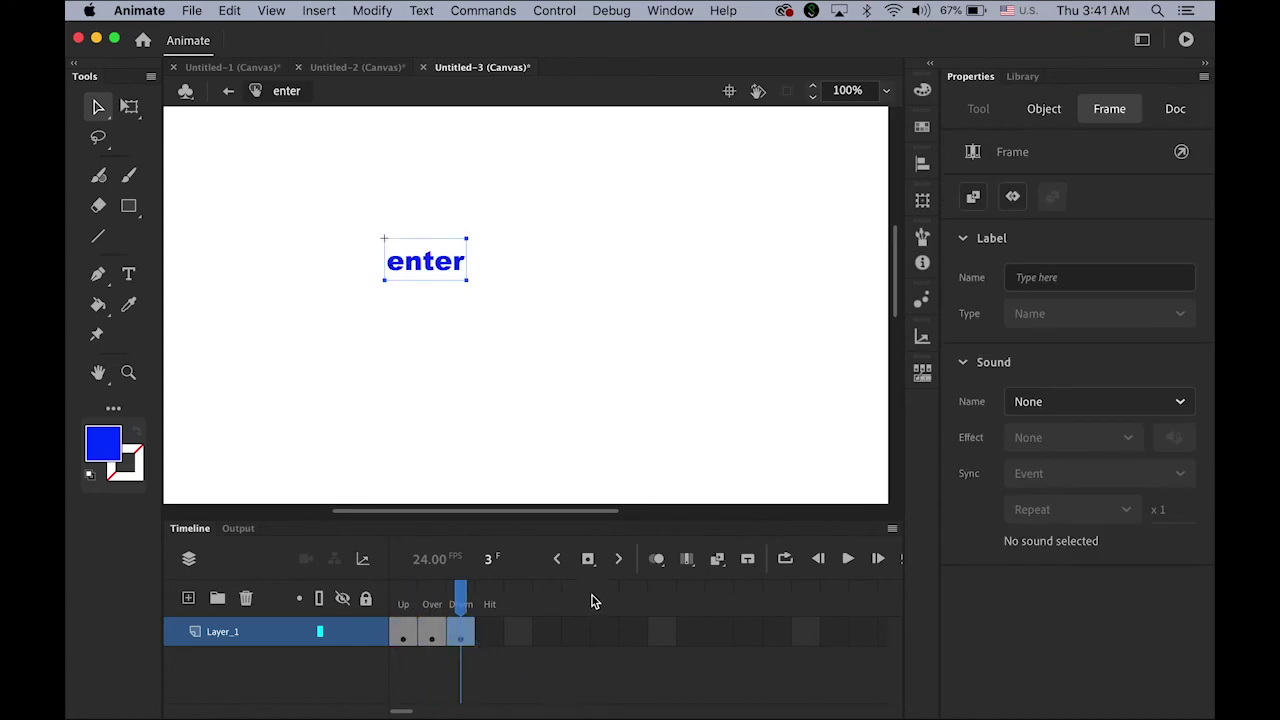
Return to Scene 1 and place an instance of the enter button symbol near the center of the stage
{"action": "left_click", "coordinate": [228, 93]}
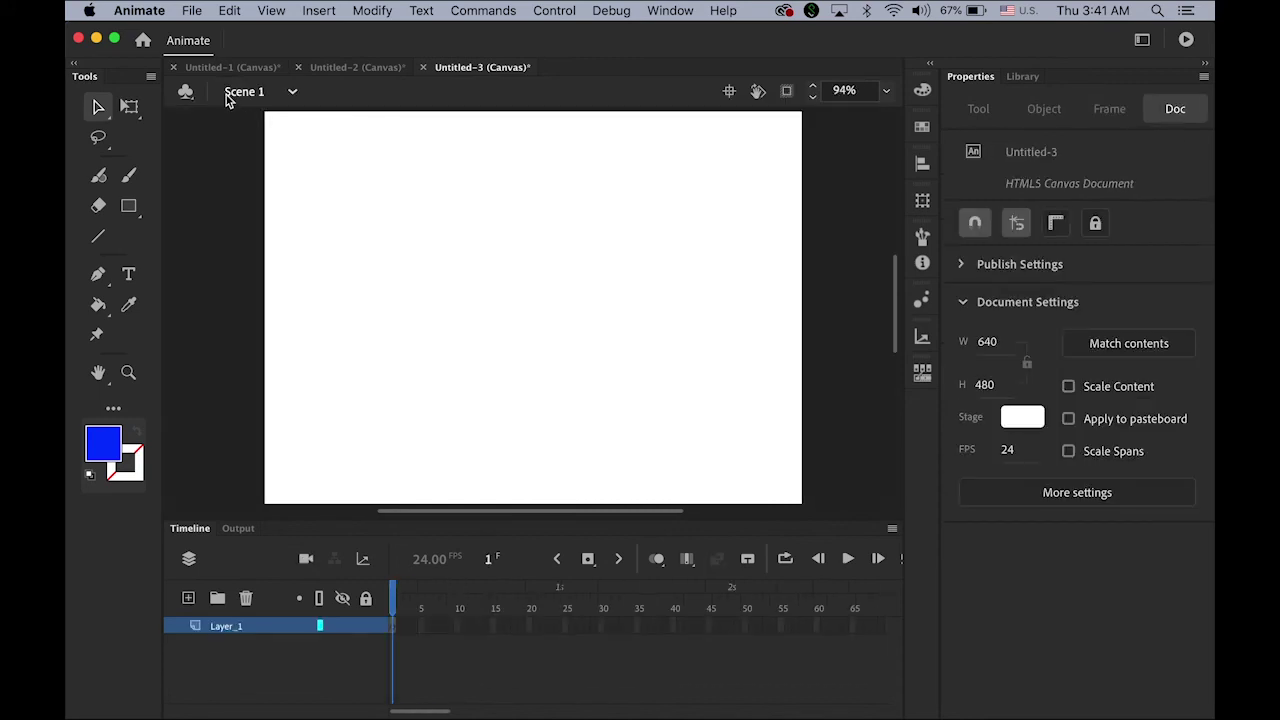
{"action": "left_click", "coordinate": [1030, 78]}
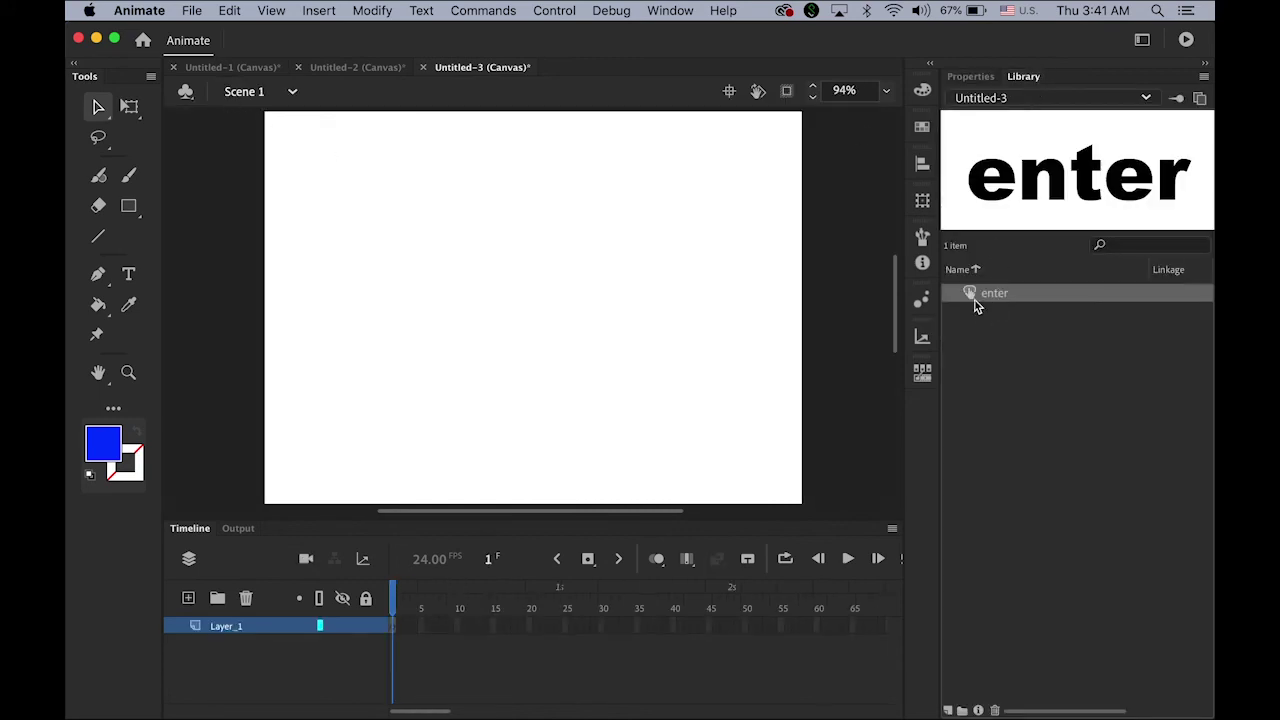
{"action": "left_click_drag", "start_coordinate": [971, 294], "coordinate": [536, 316]}
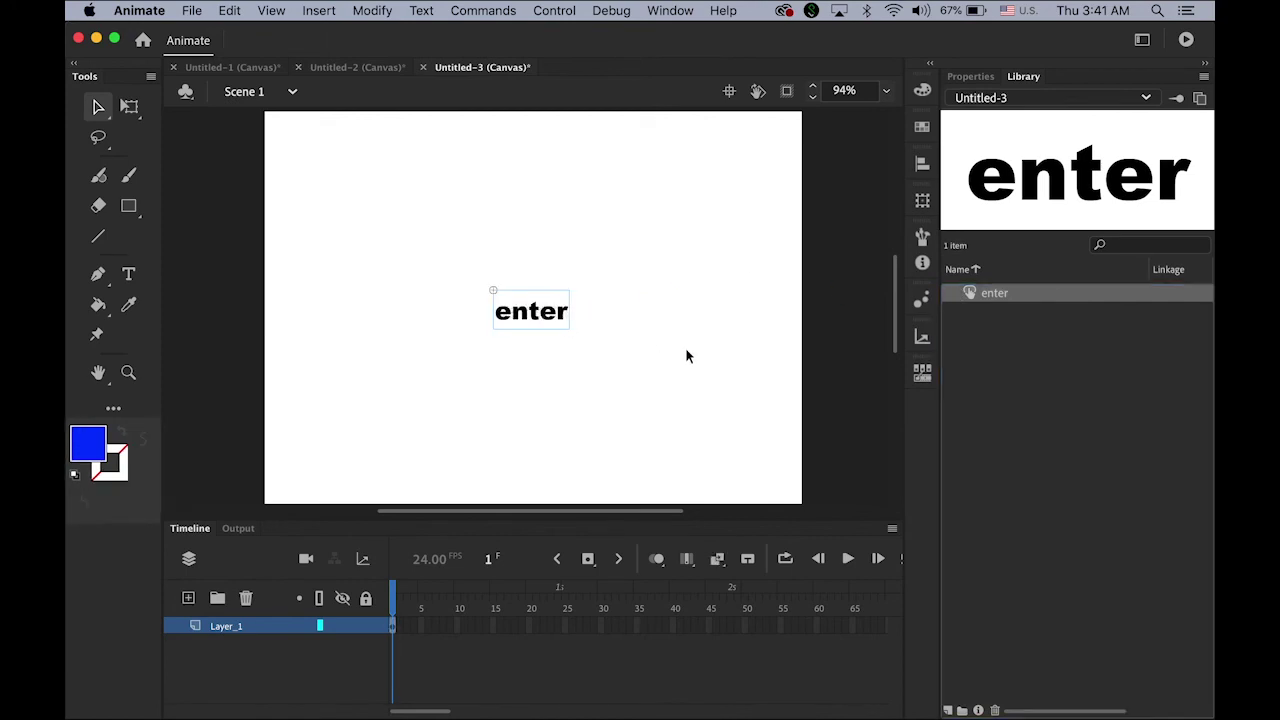
{"action": "left_click", "coordinate": [757, 408]}
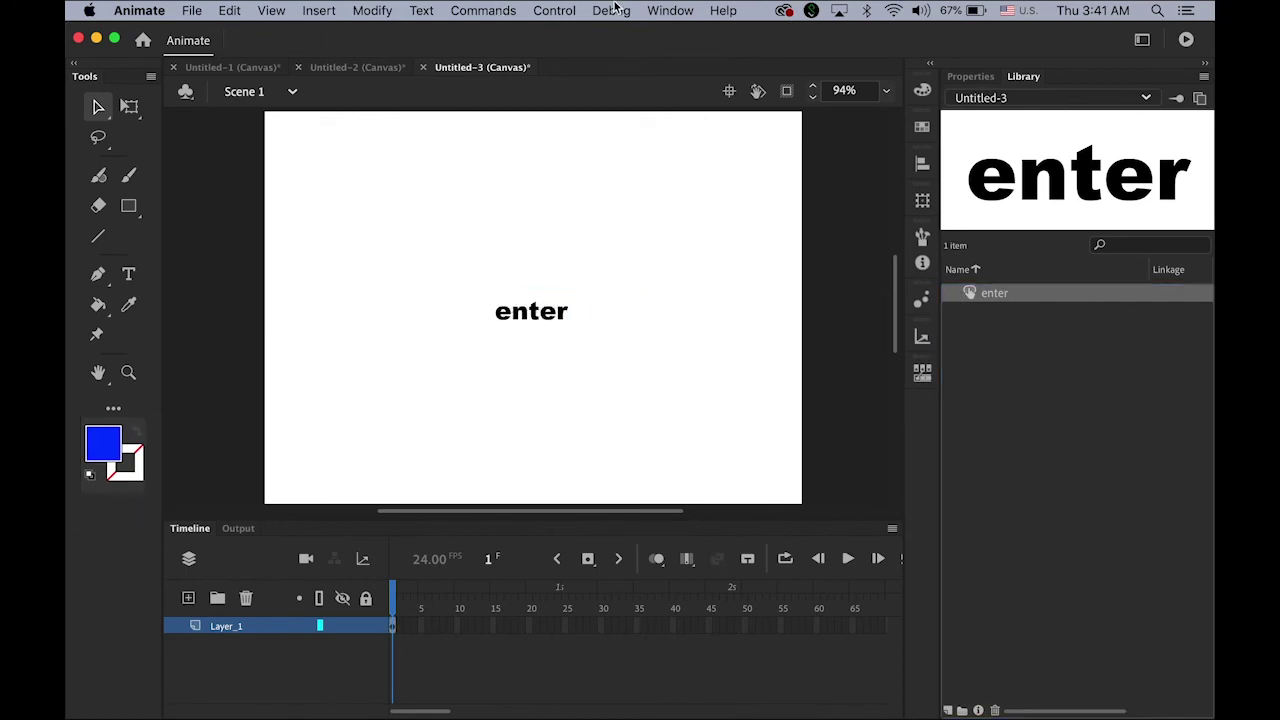
Test the movie in the browser, try the button's Over and Down states, and return to the Animate timeline
{"action": "left_click", "coordinate": [545, 10]}
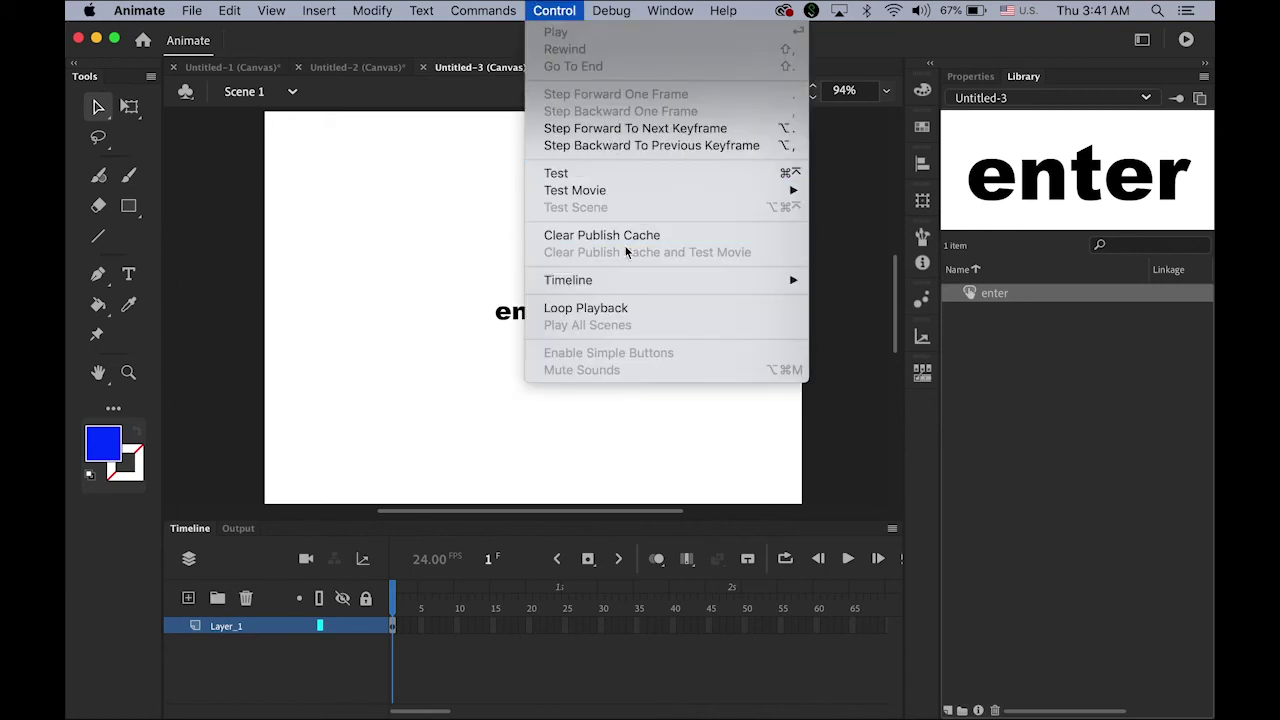
{"action": "mouse_move", "coordinate": [628, 192]}
{"action": "left_click", "coordinate": [832, 208]}
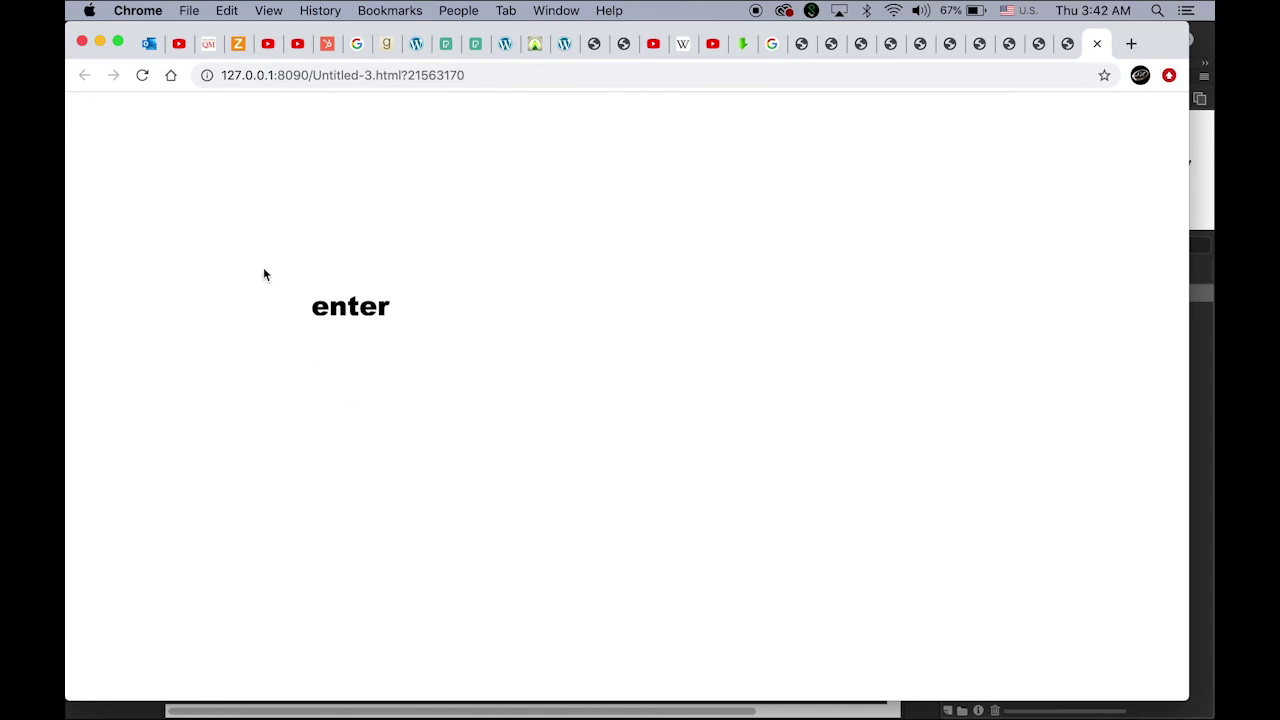
{"action": "left_click", "coordinate": [354, 318]}
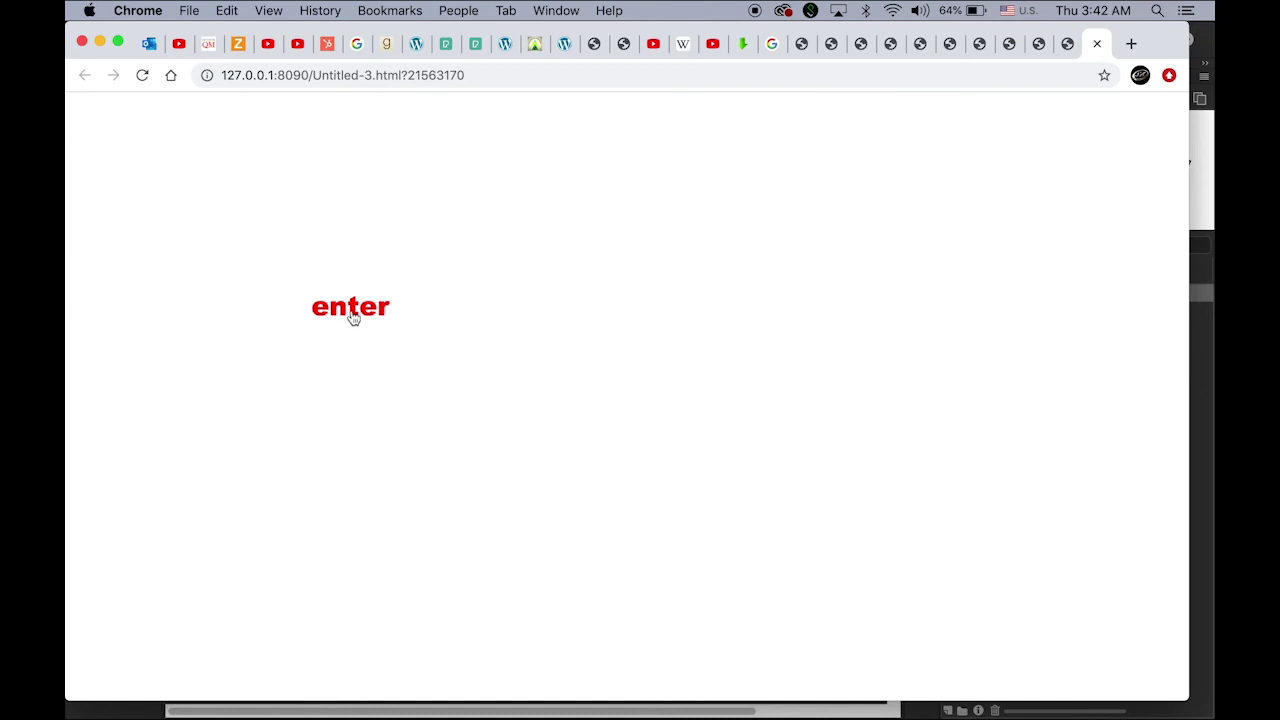
{"action": "left_click", "coordinate": [351, 317]}
{"action": "left_click", "coordinate": [1205, 498]}
{"action": "left_click", "coordinate": [190, 528]}
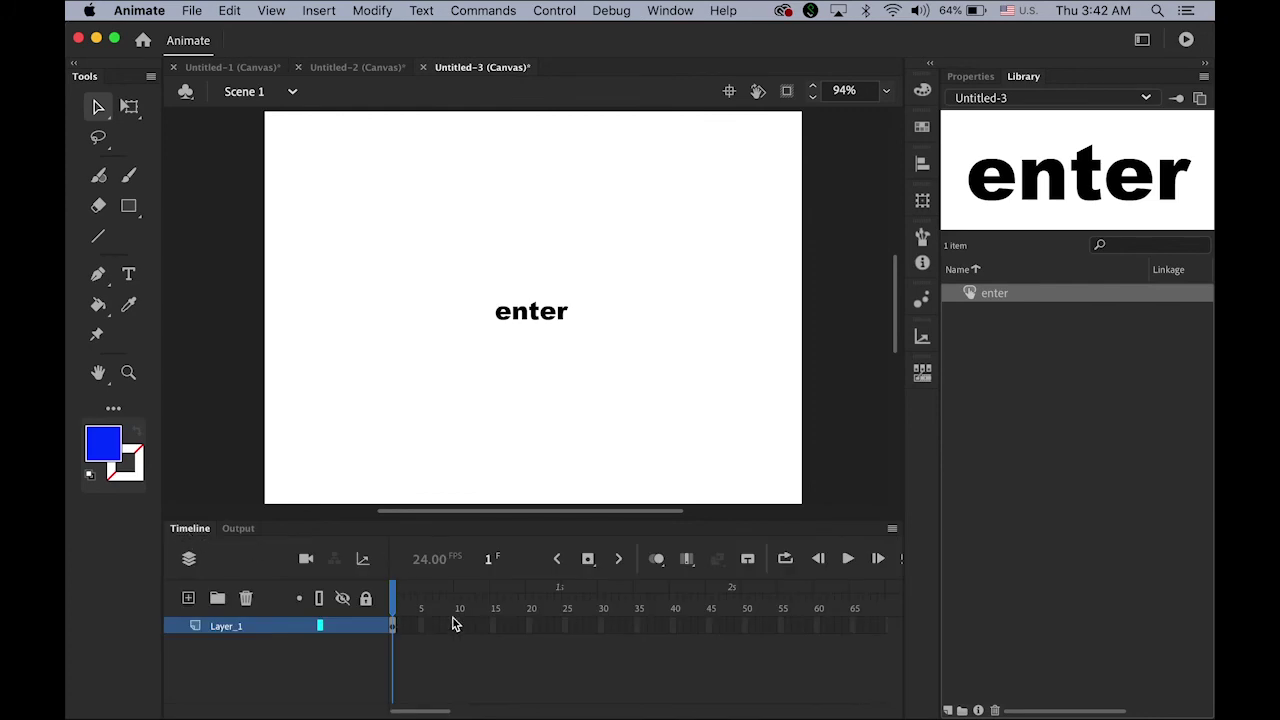
Open the enter button symbol for editing and insert a keyframe for its Hit state
{"action": "left_click", "coordinate": [970, 294]}
{"action": "double_click", "coordinate": [972, 296]}
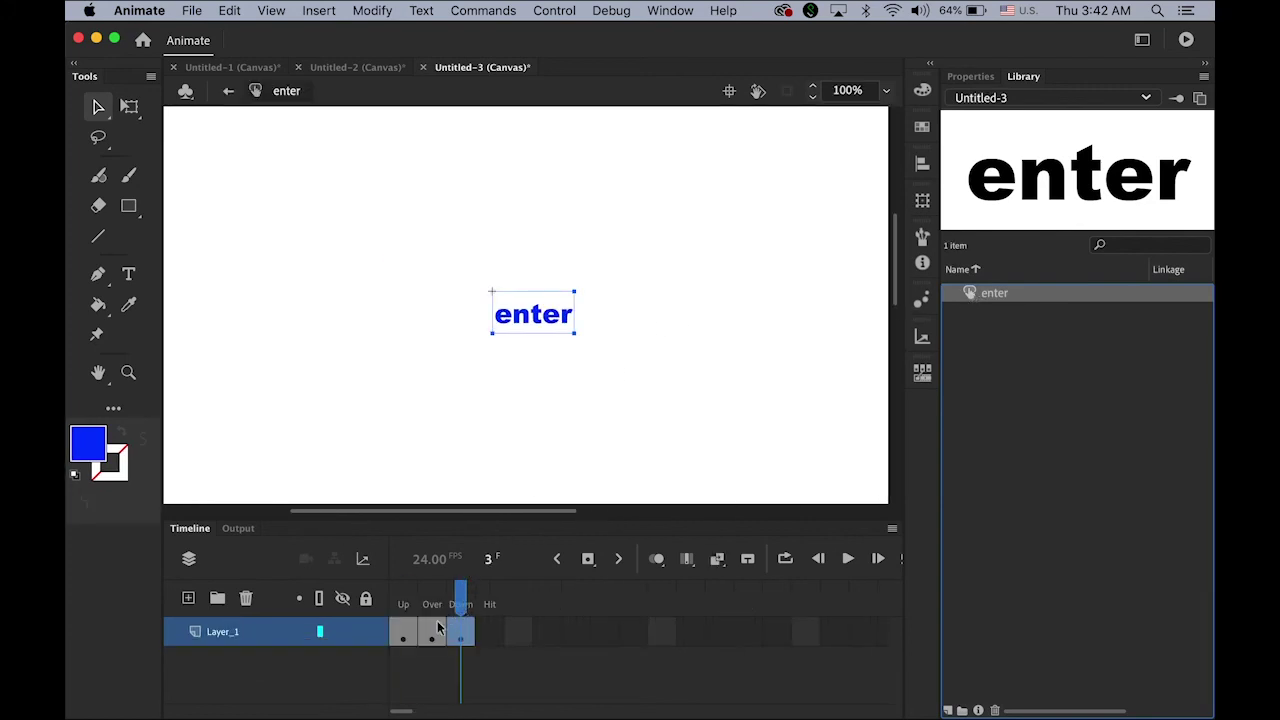
{"action": "left_click_drag", "start_coordinate": [405, 632], "coordinate": [462, 636]}
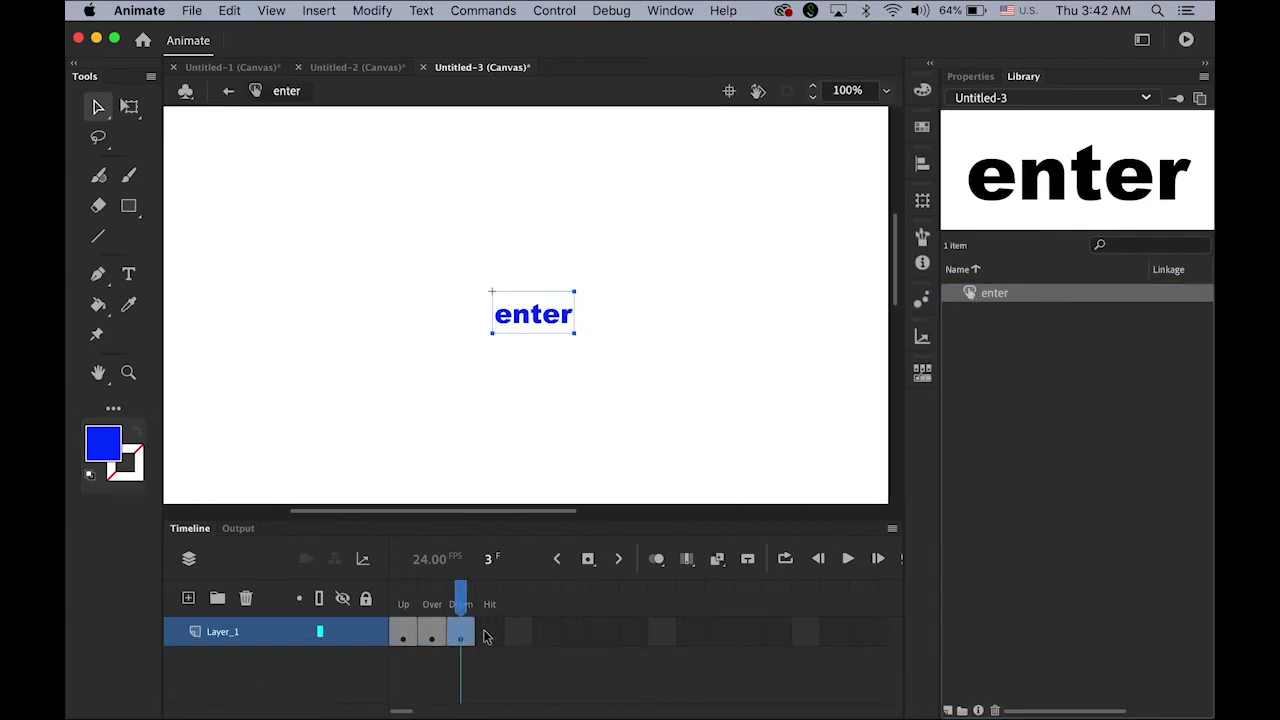
{"action": "left_click", "coordinate": [489, 633]}
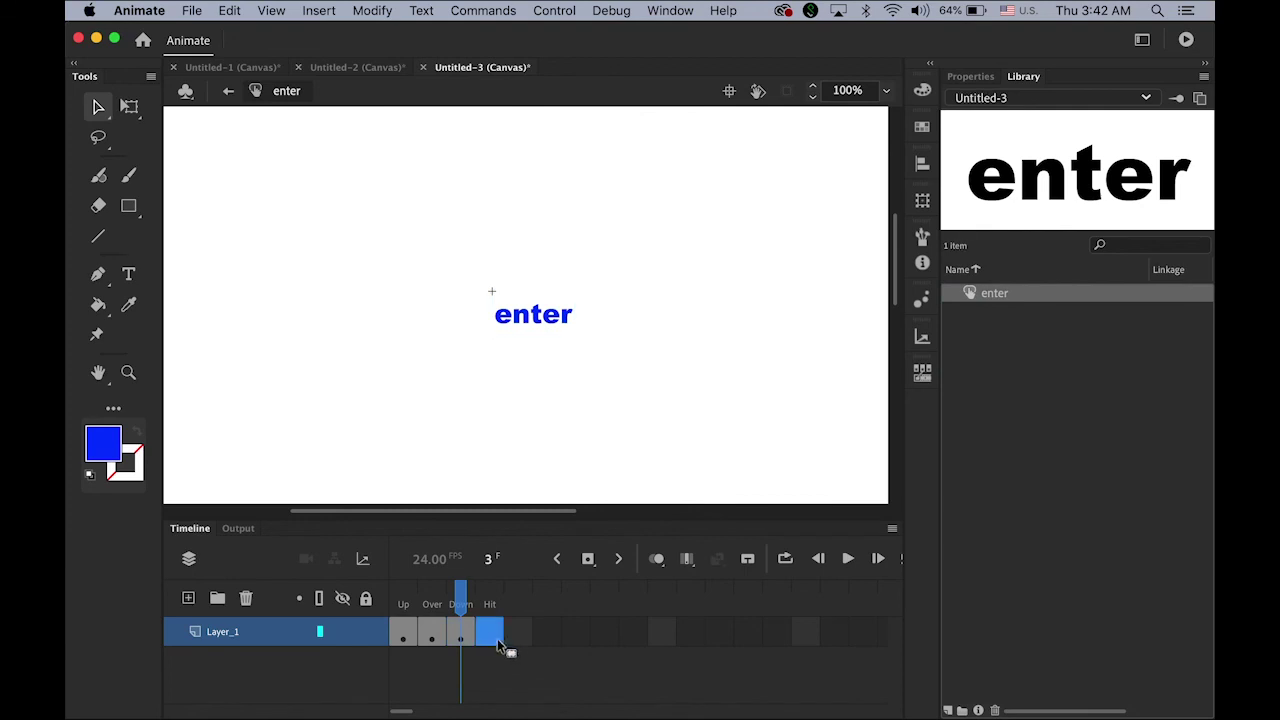
{"action": "left_click", "coordinate": [590, 560]}
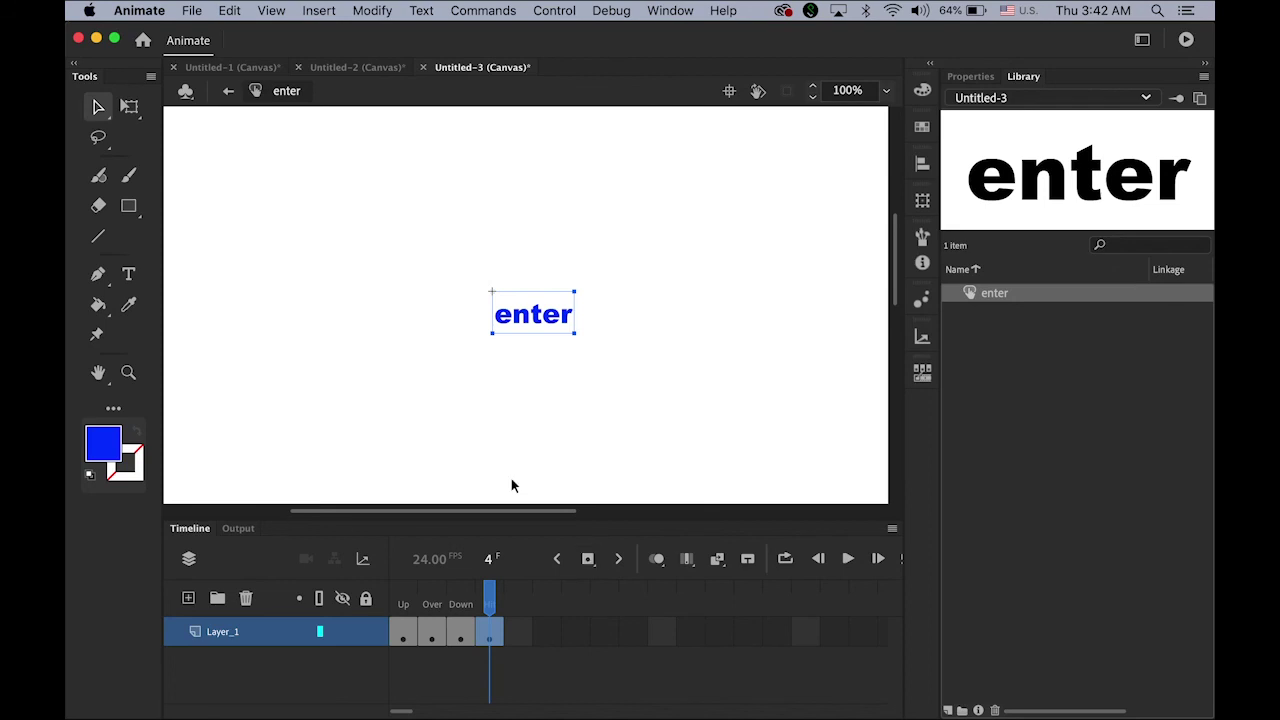
Draw a filled blue rectangle over the entire "enter" text in the Hit frame as the clickable area
{"action": "left_click", "coordinate": [131, 207]}
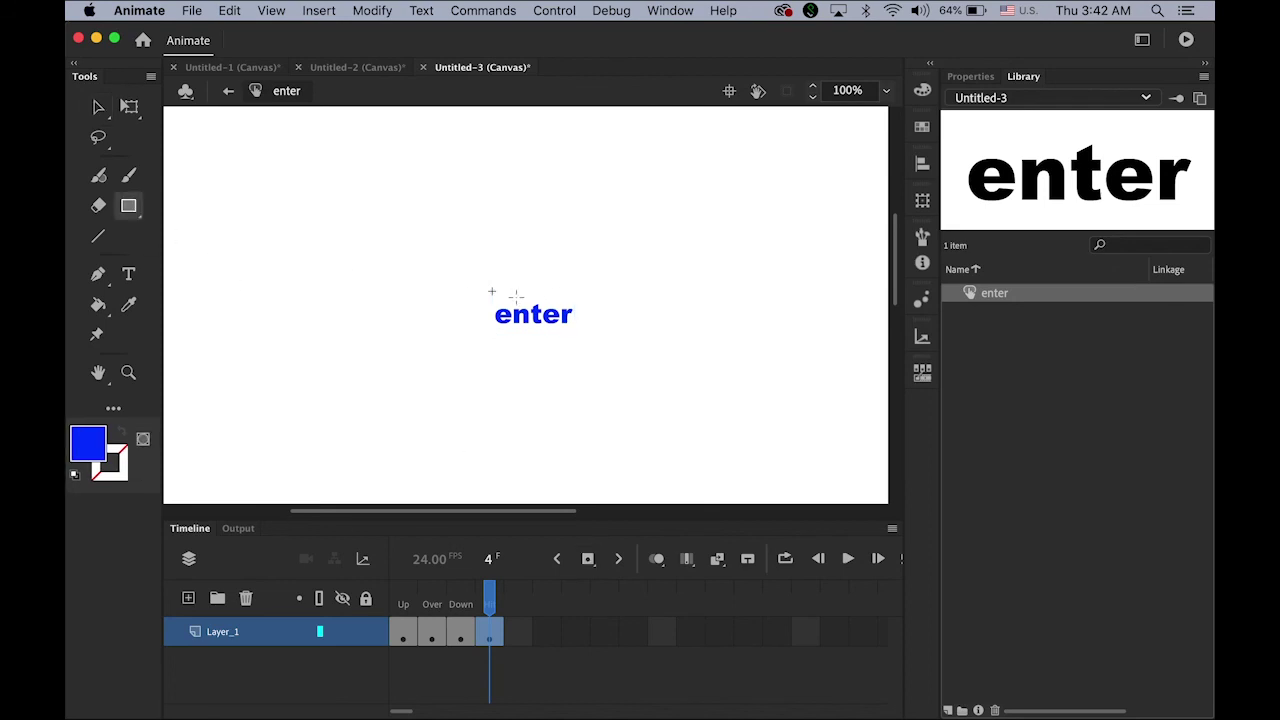
{"action": "left_click_drag", "start_coordinate": [491, 292], "coordinate": [575, 332]}
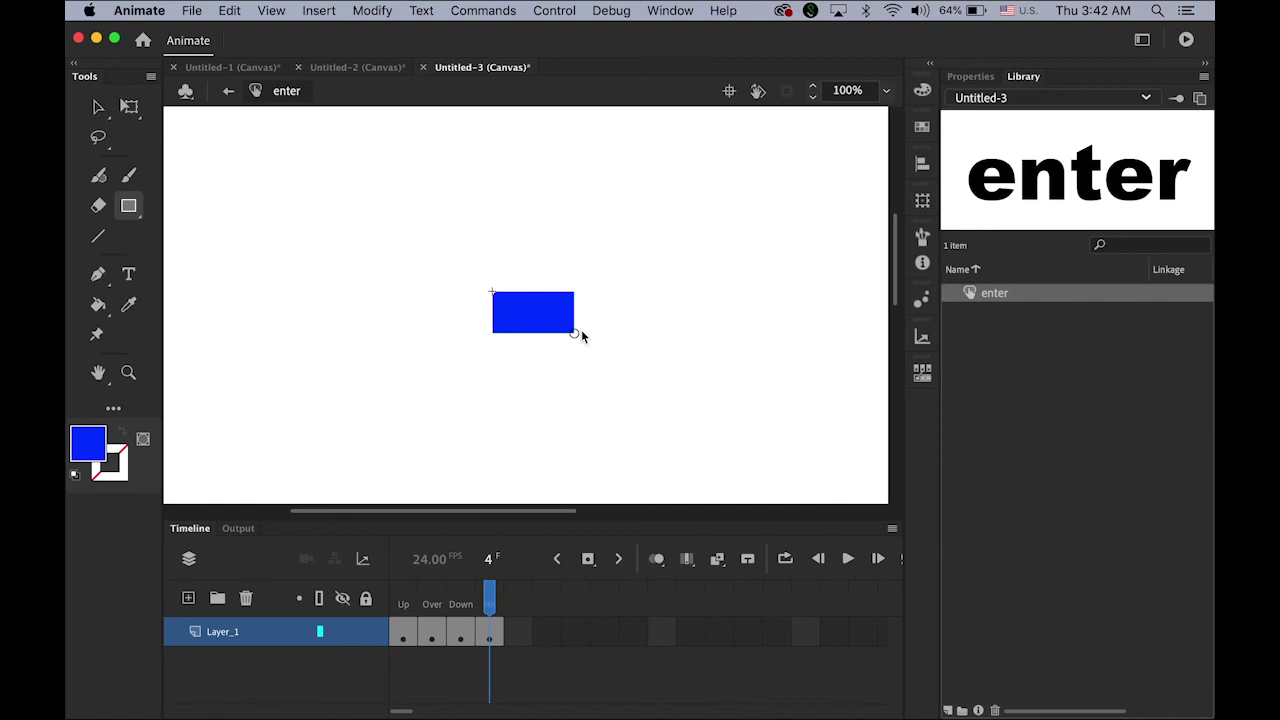
{"action": "left_click", "coordinate": [98, 107]}
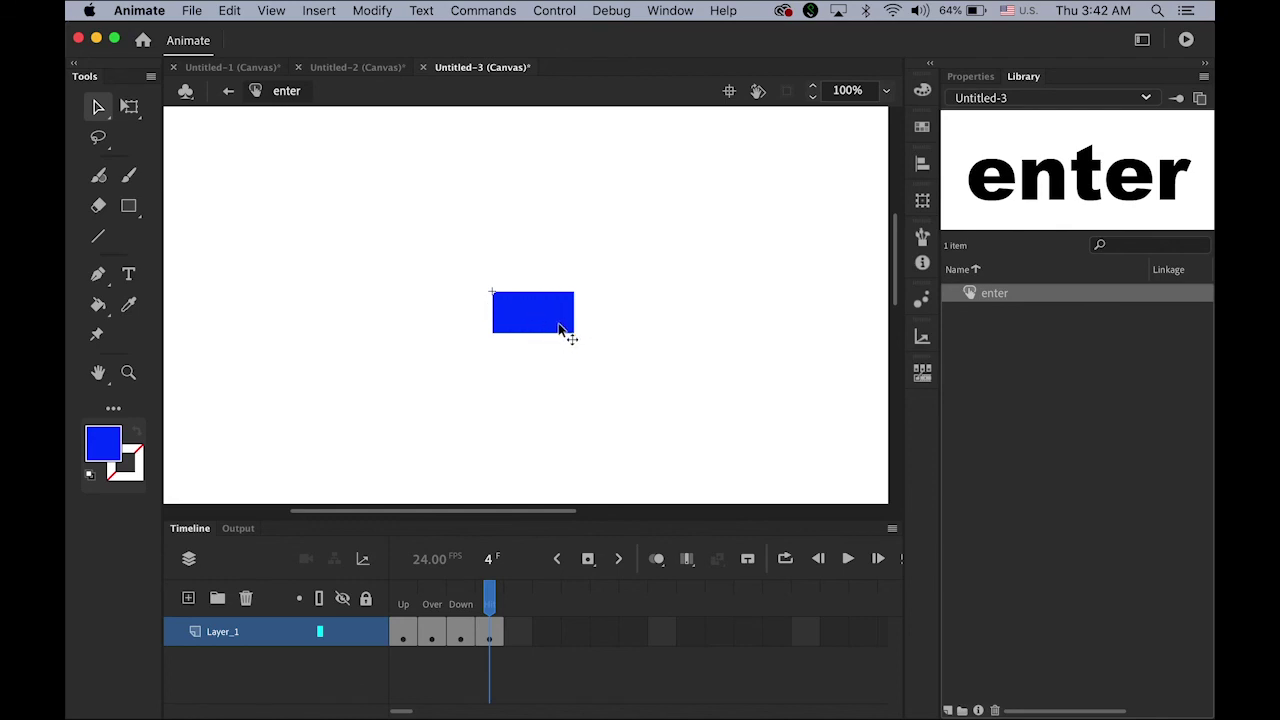
Return to Scene 1, test the button's rectangular hit area in the browser, and go back to the Animate timeline
{"action": "left_click", "coordinate": [228, 91]}
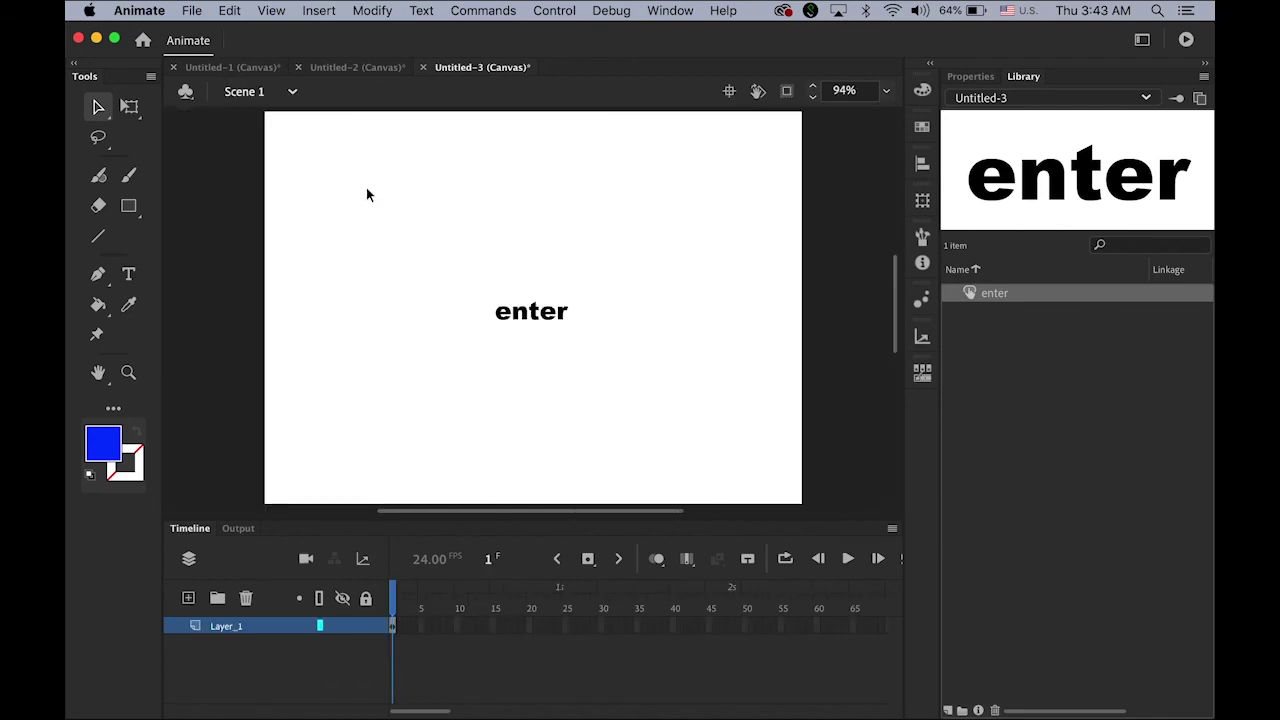
{"action": "left_click", "coordinate": [577, 12]}
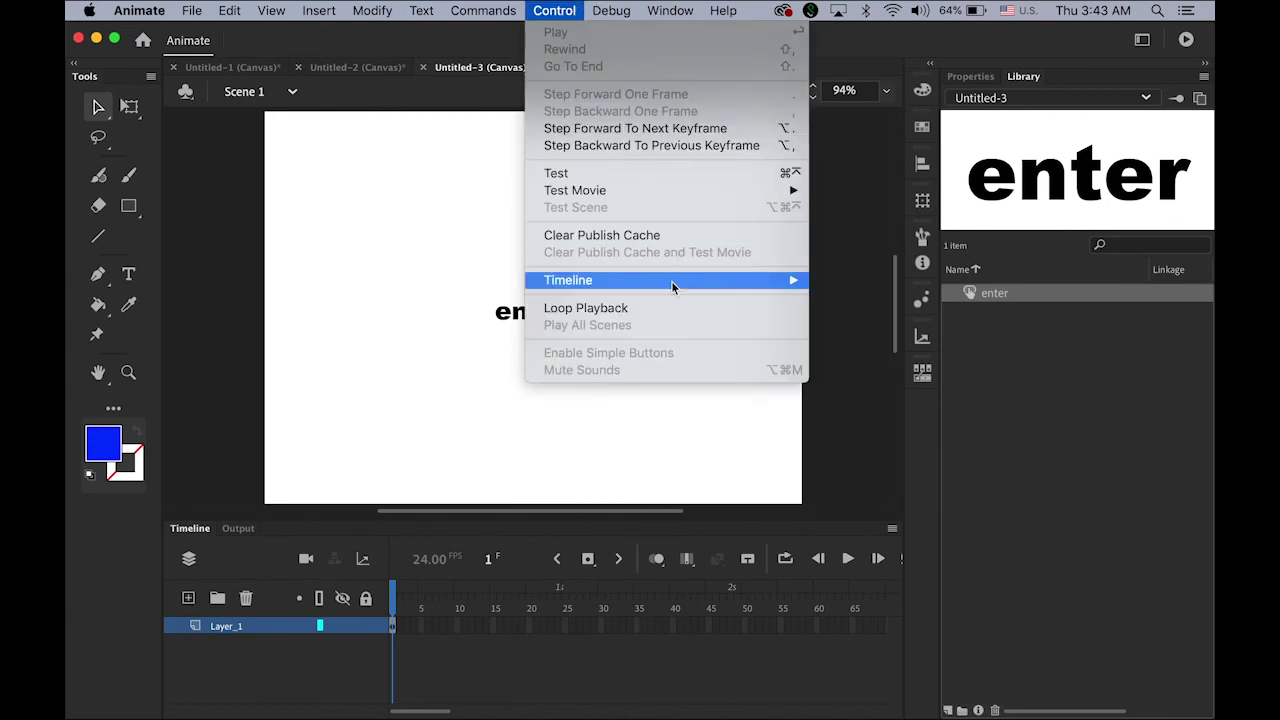
{"action": "mouse_move", "coordinate": [788, 190]}
{"action": "left_click", "coordinate": [845, 207]}
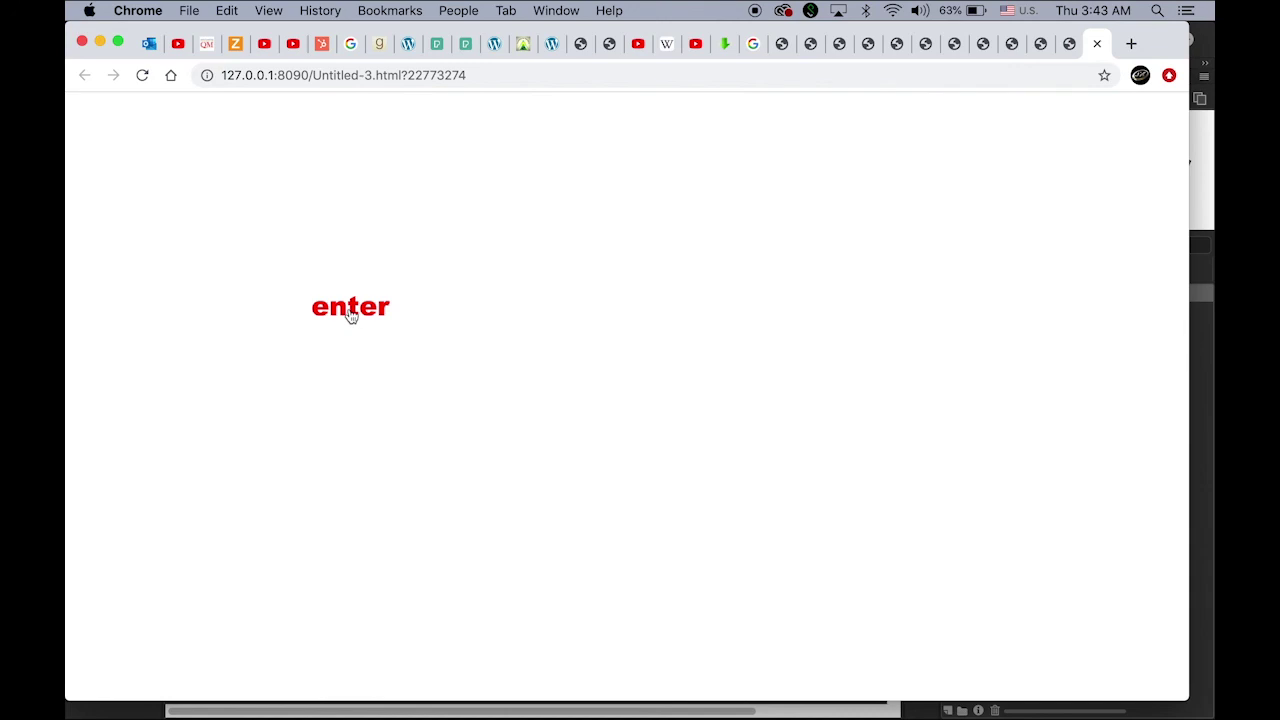
{"action": "left_click", "coordinate": [350, 315]}
{"action": "left_click", "coordinate": [350, 318]}
{"action": "left_click", "coordinate": [1194, 477]}
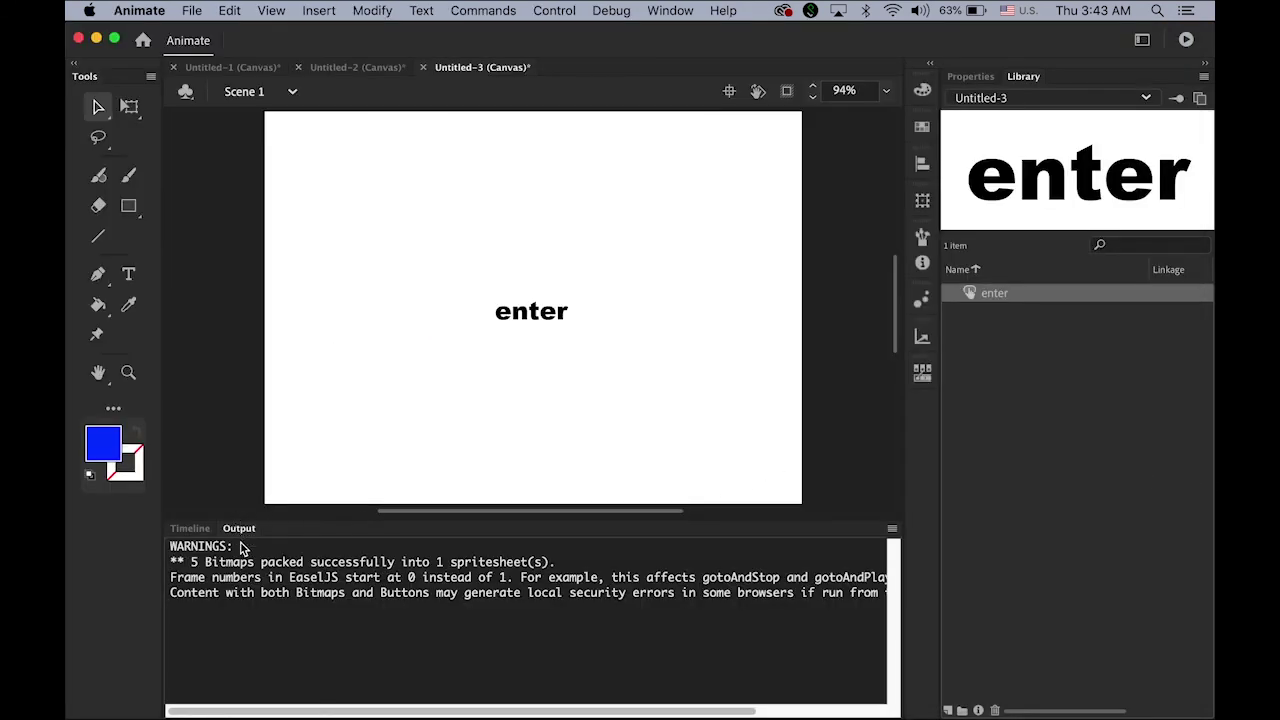
{"action": "left_click", "coordinate": [190, 528]}
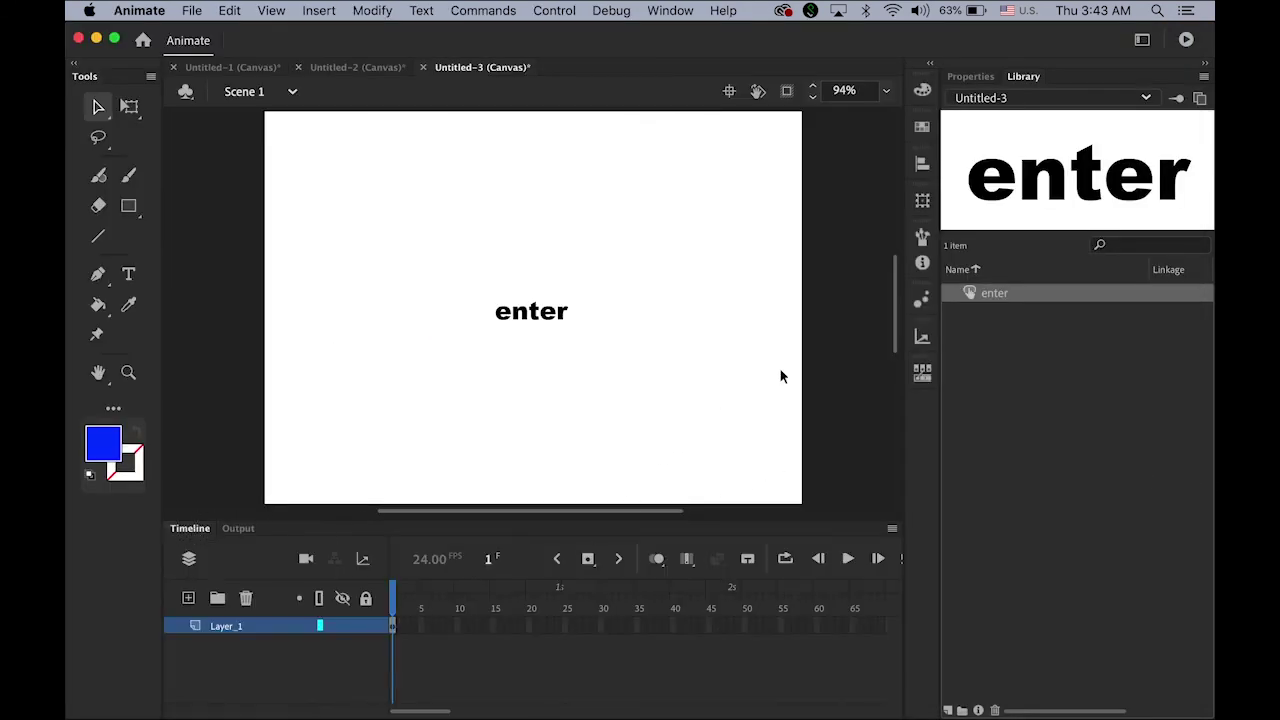
Open the enter button symbol and draw a much larger filled blue rectangle in its Hit frame, extending well beyond the existing one on every side
{"action": "double_click", "coordinate": [970, 293]}
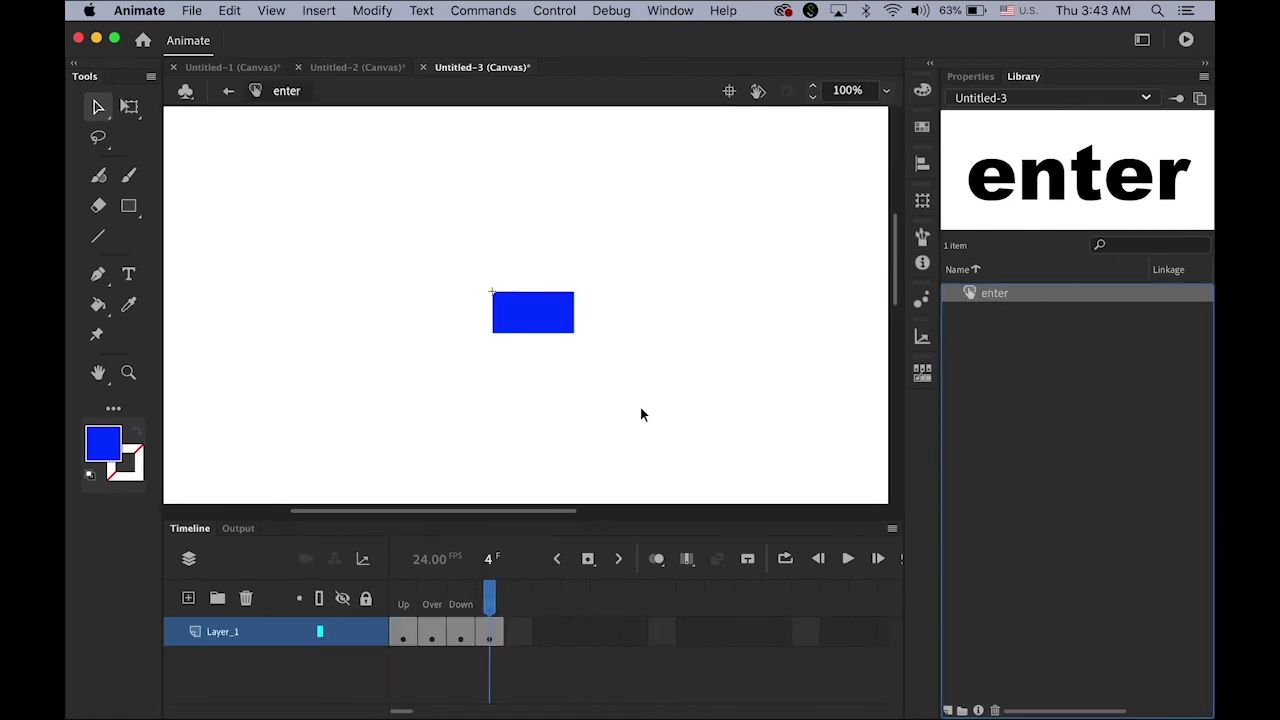
{"action": "left_click", "coordinate": [489, 636]}
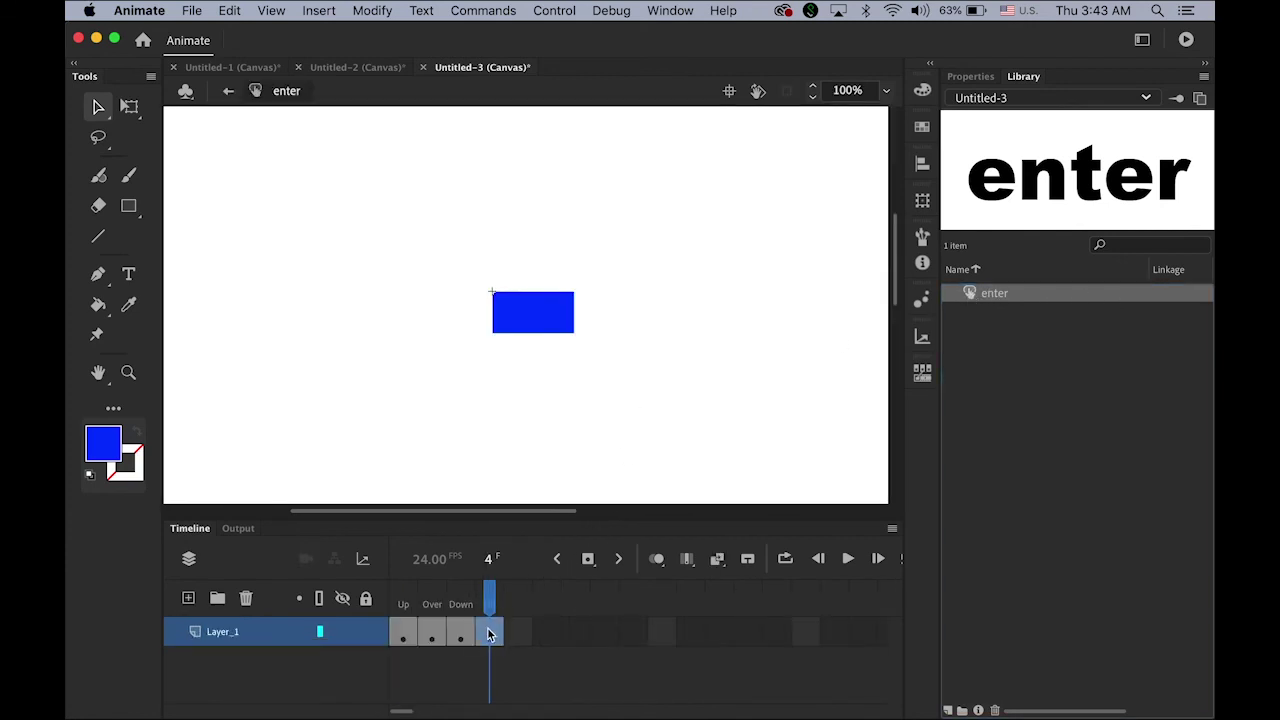
{"action": "left_click", "coordinate": [128, 205]}
{"action": "left_click_drag", "start_coordinate": [695, 403], "coordinate": [767, 451]}
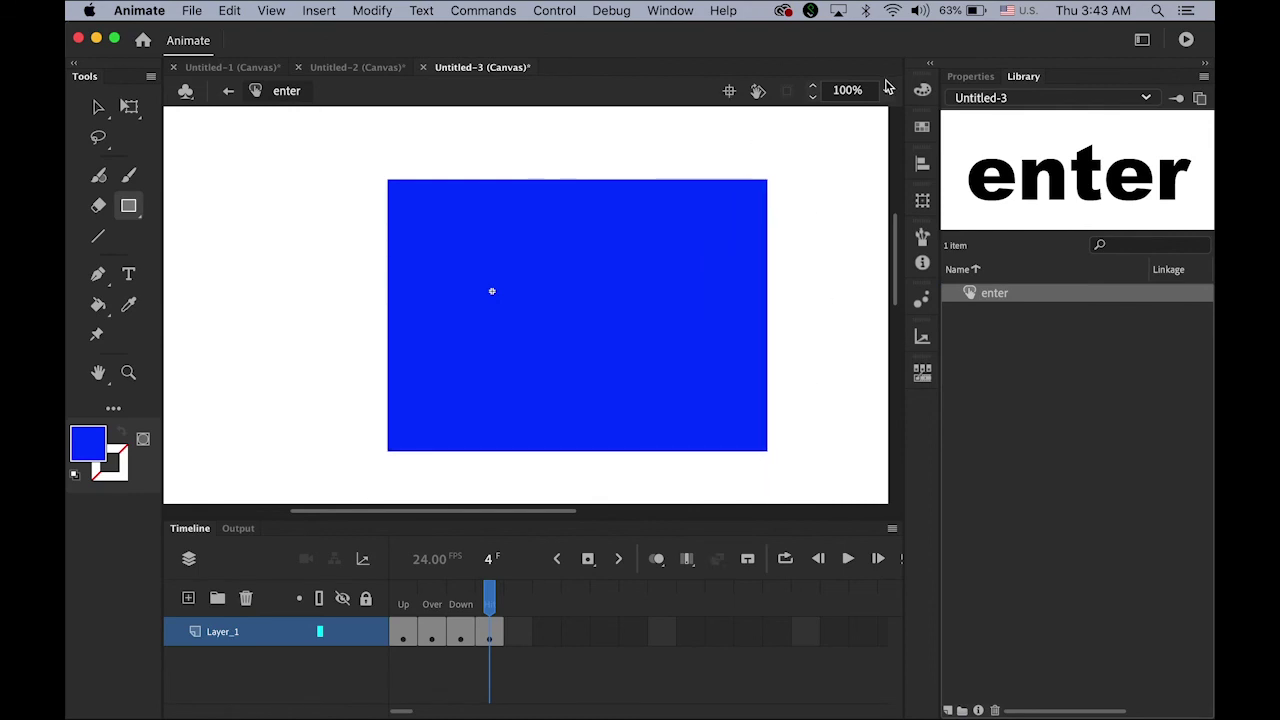
Return to Scene 1 and test the movie in the browser to check the enlarged hit area
{"action": "left_click", "coordinate": [228, 93]}
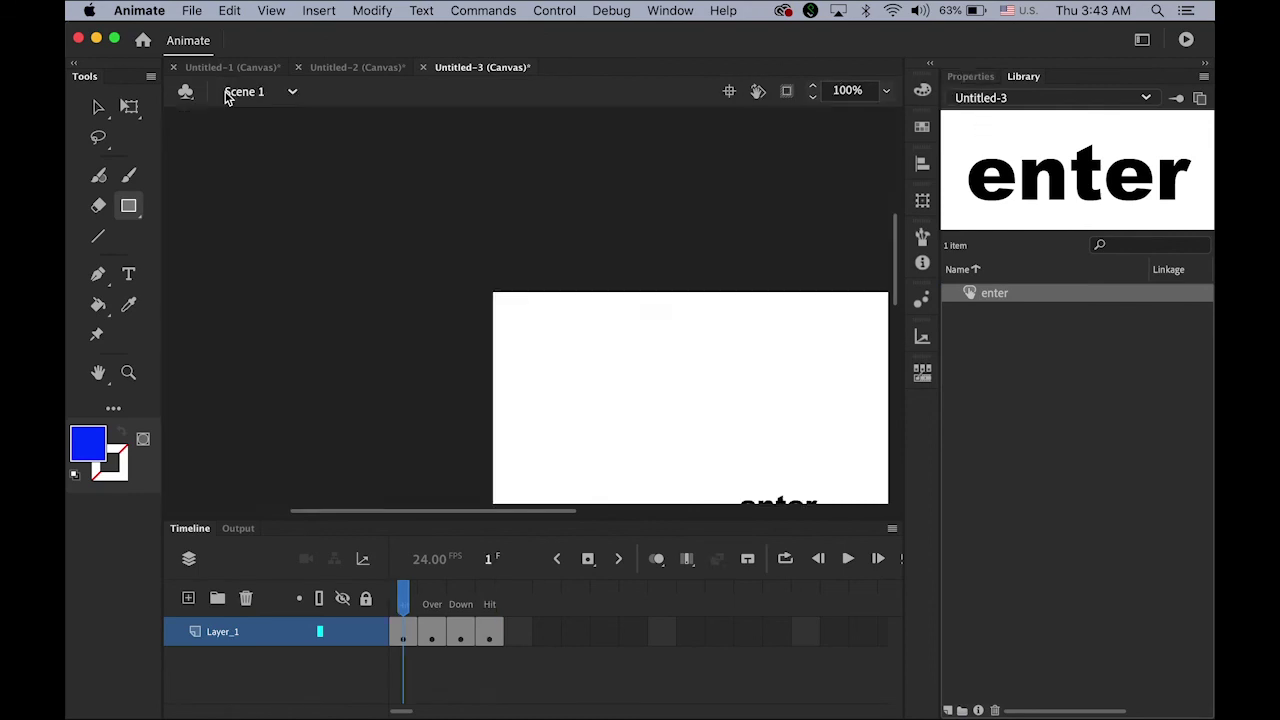
{"action": "left_click", "coordinate": [577, 11]}
{"action": "mouse_move", "coordinate": [641, 192]}
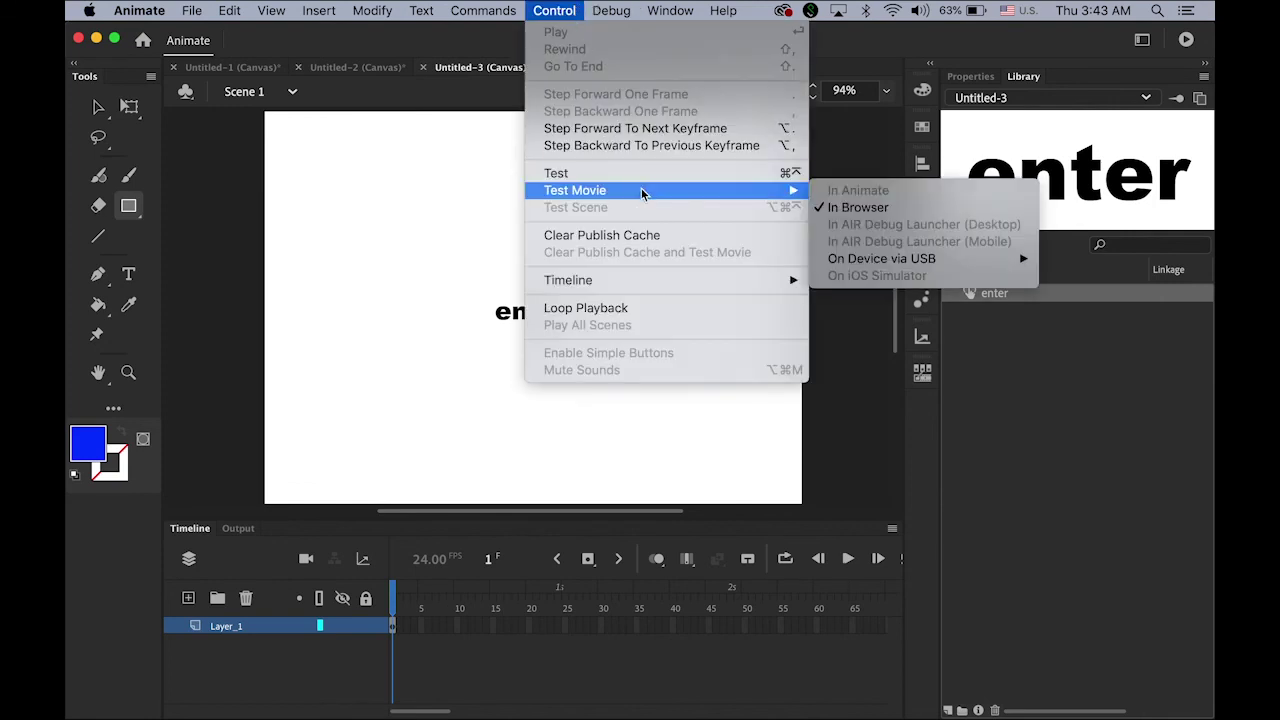
{"action": "left_click", "coordinate": [895, 207]}
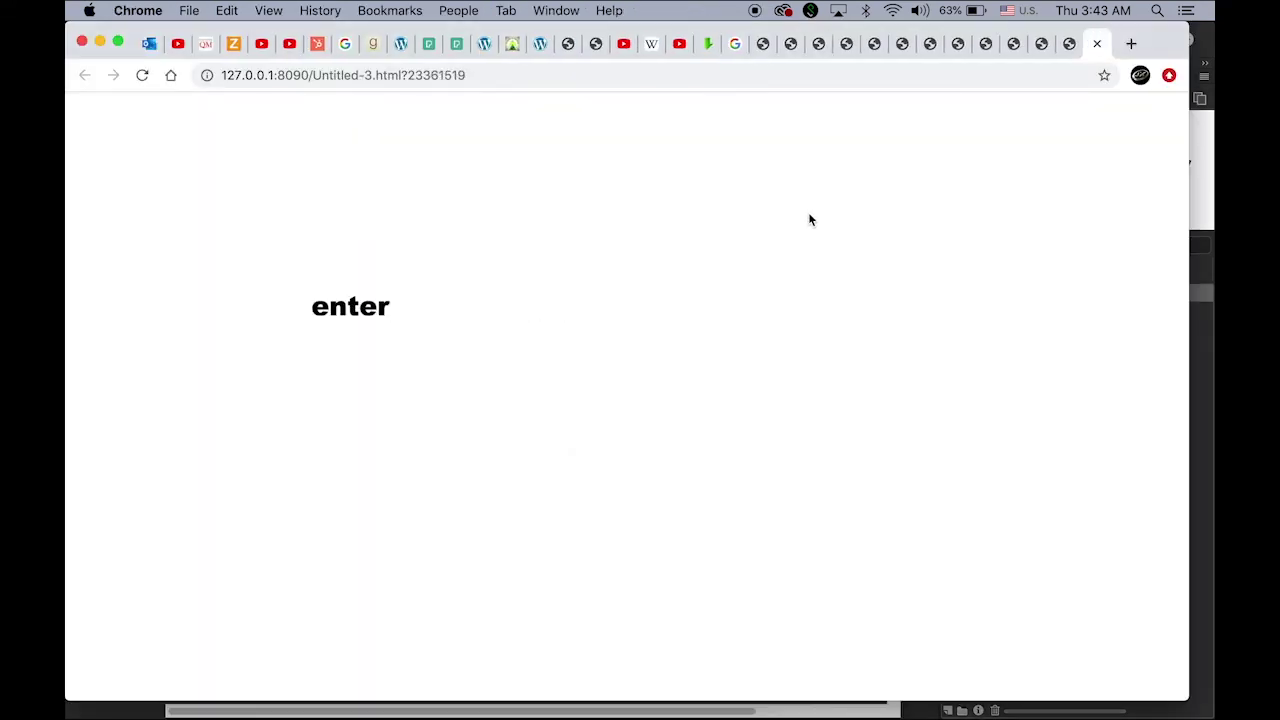